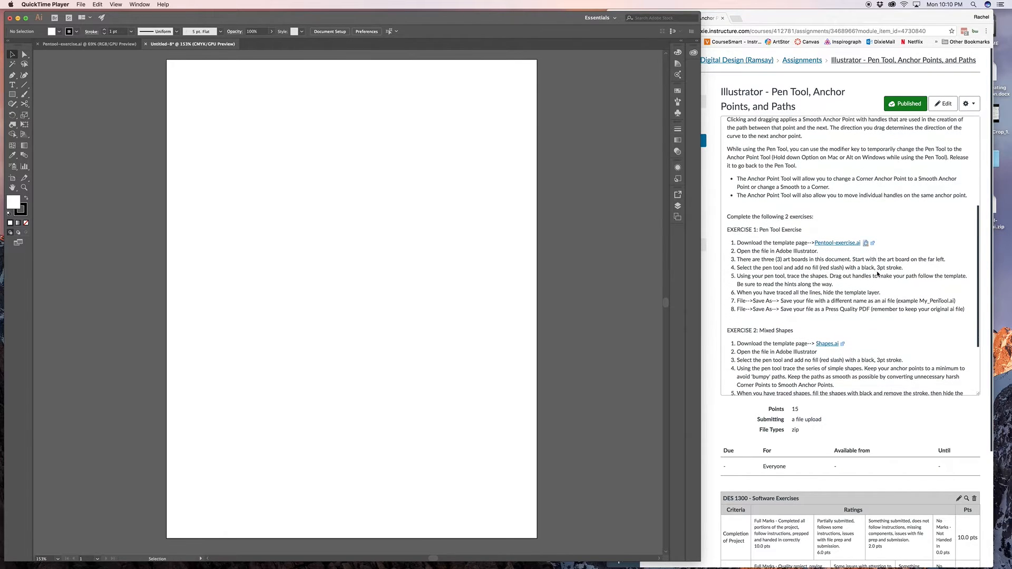
pyautogui.scroll(3, 877, 273)
pyautogui.scroll(-2, 827, 273)
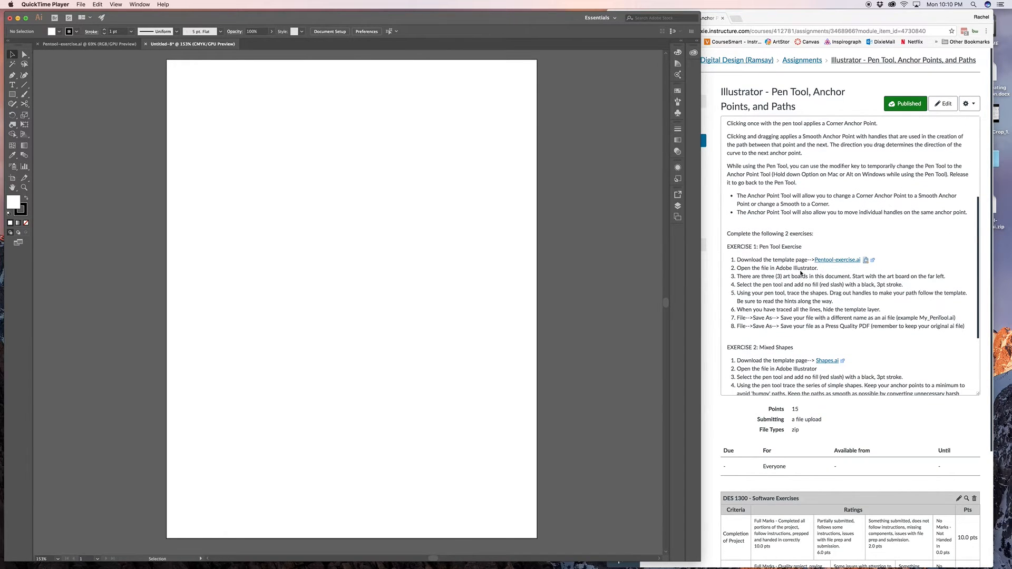
# - Switch to Illustrator, draw a closed curved shape with four anchor points using the Pen tool, and delete it
pyautogui.click(429, 238)
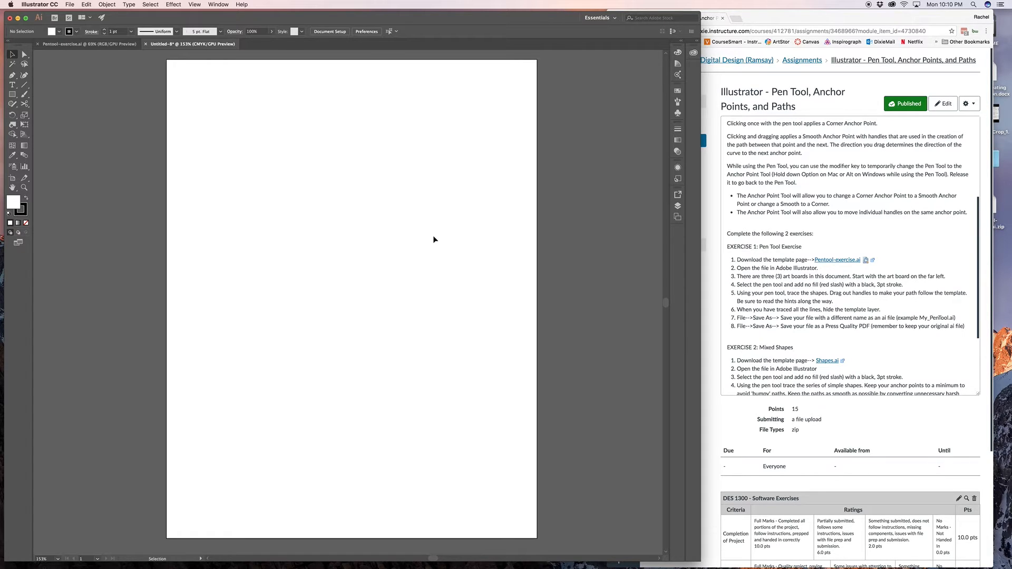
pyautogui.click(12, 76)
pyautogui.click(228, 117)
pyautogui.moveTo(315, 136); pyautogui.dragTo(321, 175)
pyautogui.moveTo(319, 221); pyautogui.dragTo(242, 214)
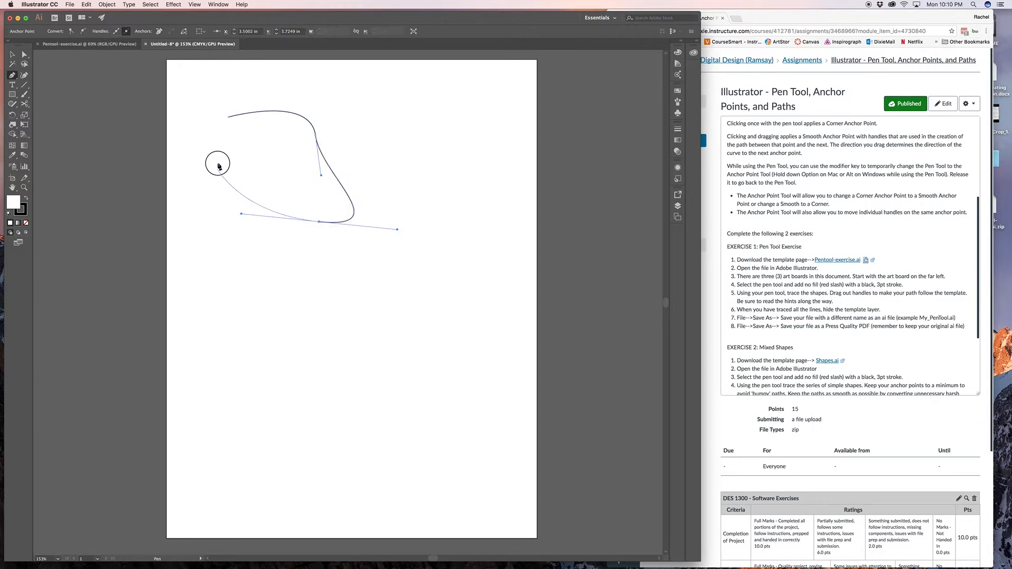
pyautogui.moveTo(218, 166); pyautogui.dragTo(243, 119)
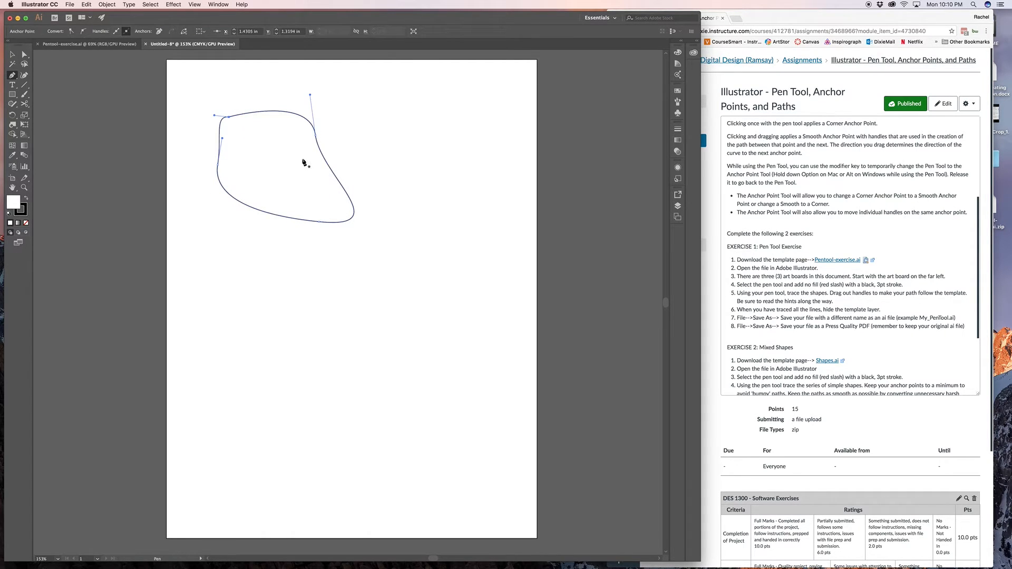
pyautogui.press('BackSpace')
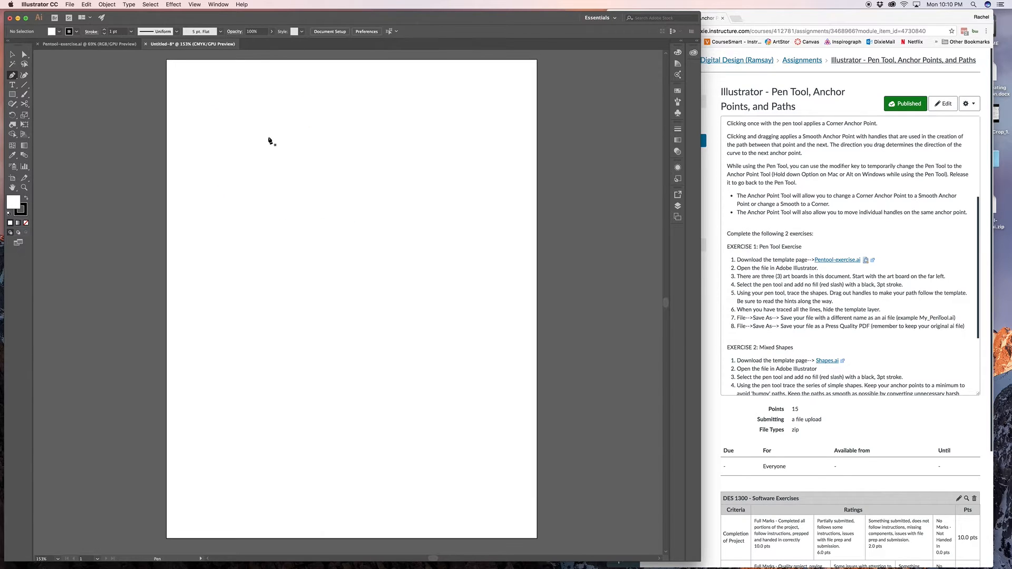
# - Draw a closed, three-point curved teardrop shape with the Pen tool on the upper part of the blank artboard
pyautogui.click(264, 131)
pyautogui.moveTo(364, 145); pyautogui.dragTo(383, 217)
pyautogui.moveTo(319, 257); pyautogui.dragTo(411, 349)
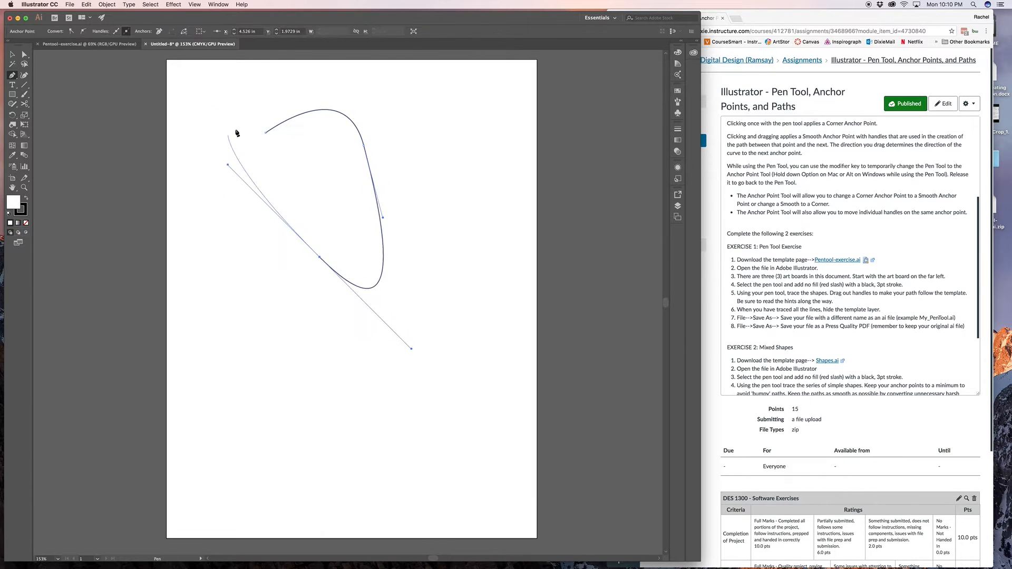
pyautogui.click(265, 132)
# - Draw a closed four-point shape beside the teardrop and convert its corner anchor points to smooth curves
pyautogui.click(418, 122)
pyautogui.click(500, 130)
pyautogui.click(455, 222)
pyautogui.moveTo(406, 259); pyautogui.dragTo(407, 247)
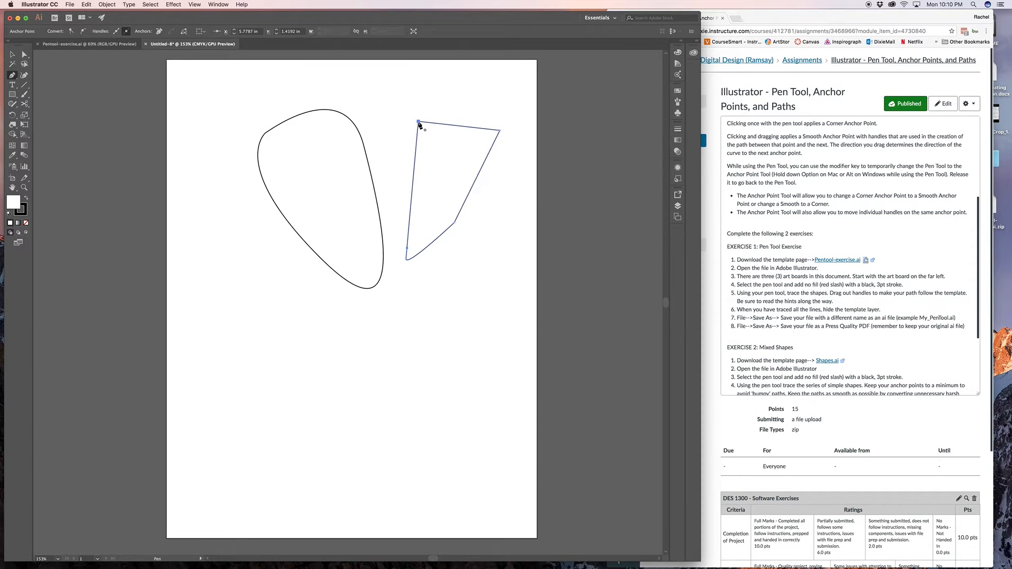
pyautogui.moveTo(419, 122); pyautogui.dragTo(506, 178)
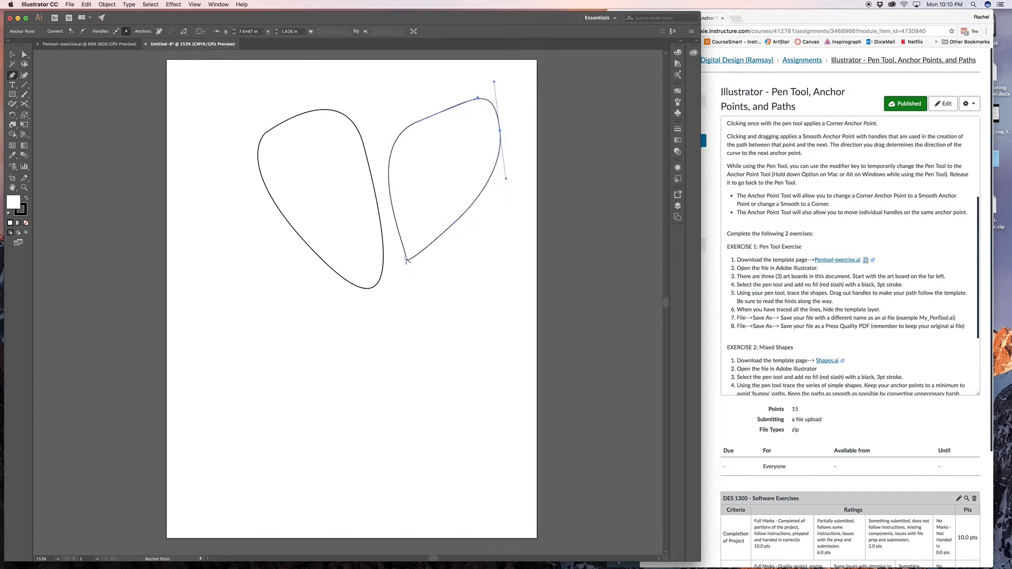
pyautogui.moveTo(406, 260); pyautogui.dragTo(416, 266)
# - Draw a closed straight-sided quadrilateral below the two curved shapes and close the untitled practice document
pyautogui.click(264, 327)
pyautogui.click(428, 322)
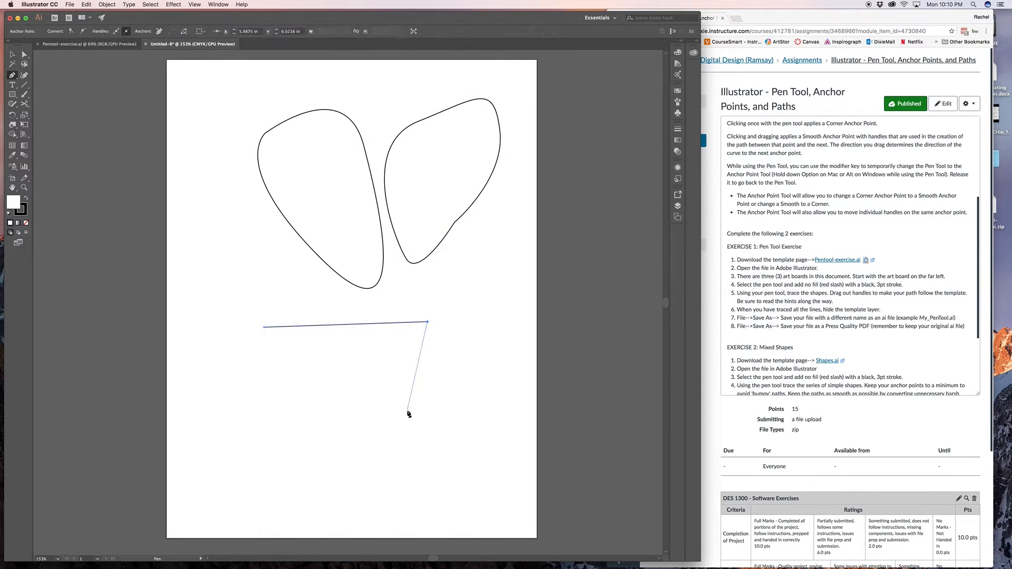
pyautogui.click(407, 411)
pyautogui.click(253, 413)
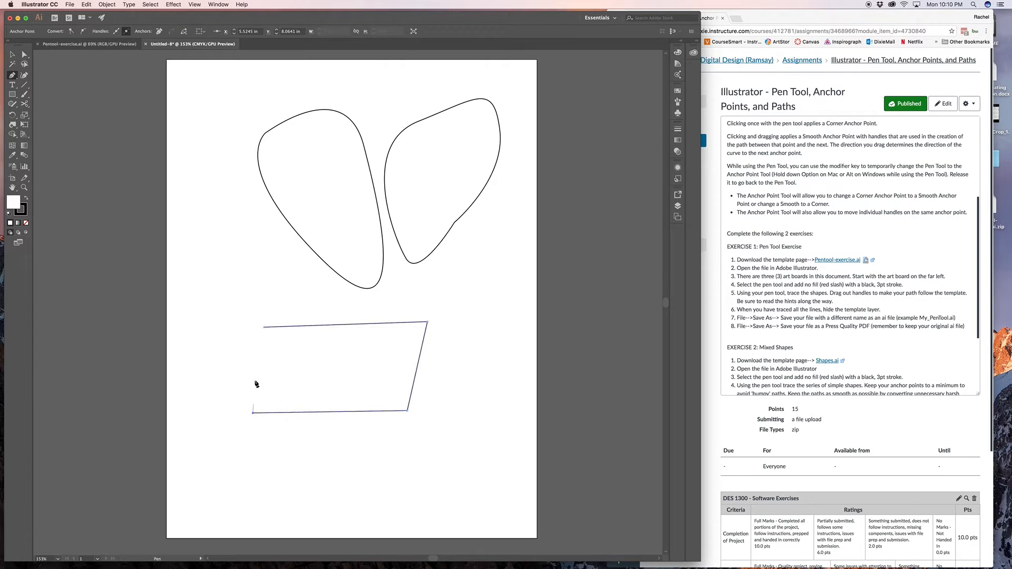
pyautogui.click(264, 328)
pyautogui.click(146, 44)
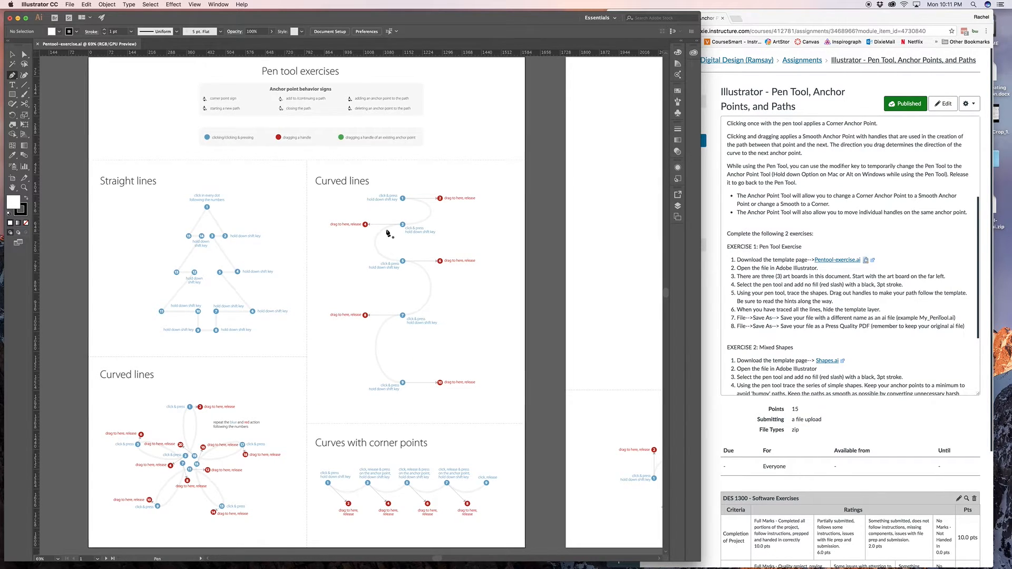
# - Examine the three artboards of the Pentool-exercise.ai template, then the Straight lines and Curved lines exercises at 100%
pyautogui.hscroll(3, 388, 232)
pyautogui.hscroll(-1, 387, 232)
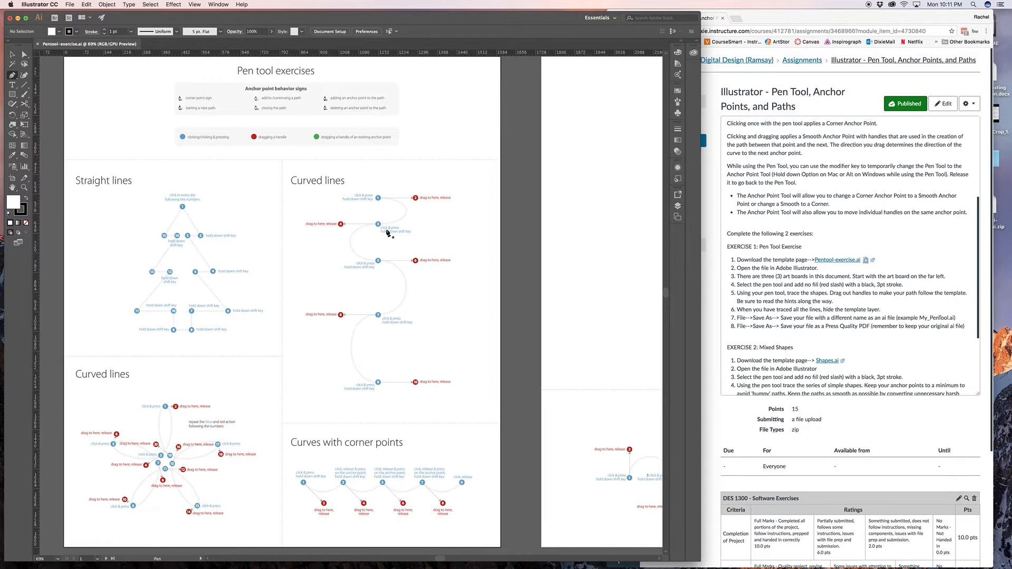
pyautogui.press('super+minus')
pyautogui.press('super+minus')
pyautogui.press('super+minus')
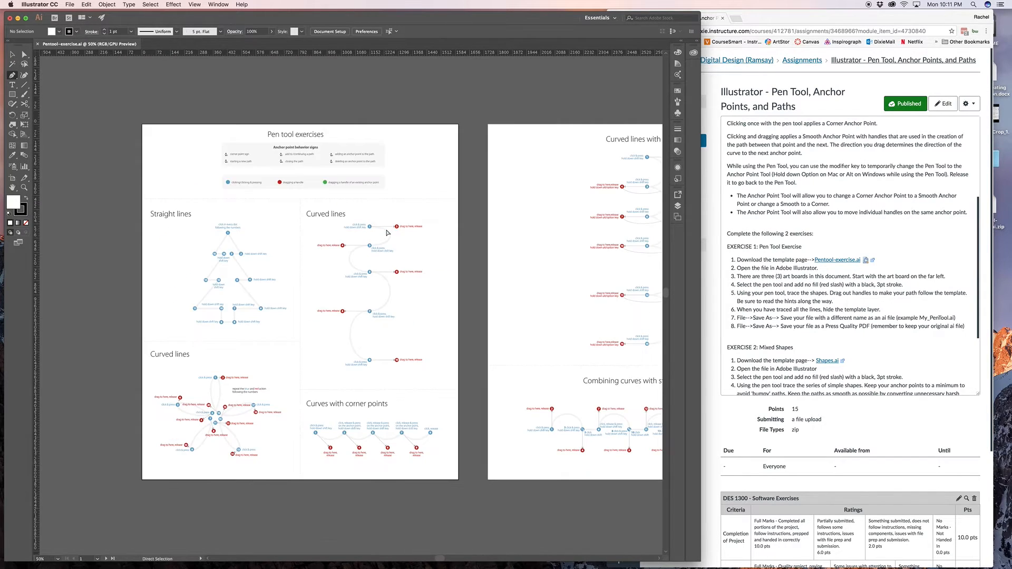
pyautogui.hscroll(10, 387, 232)
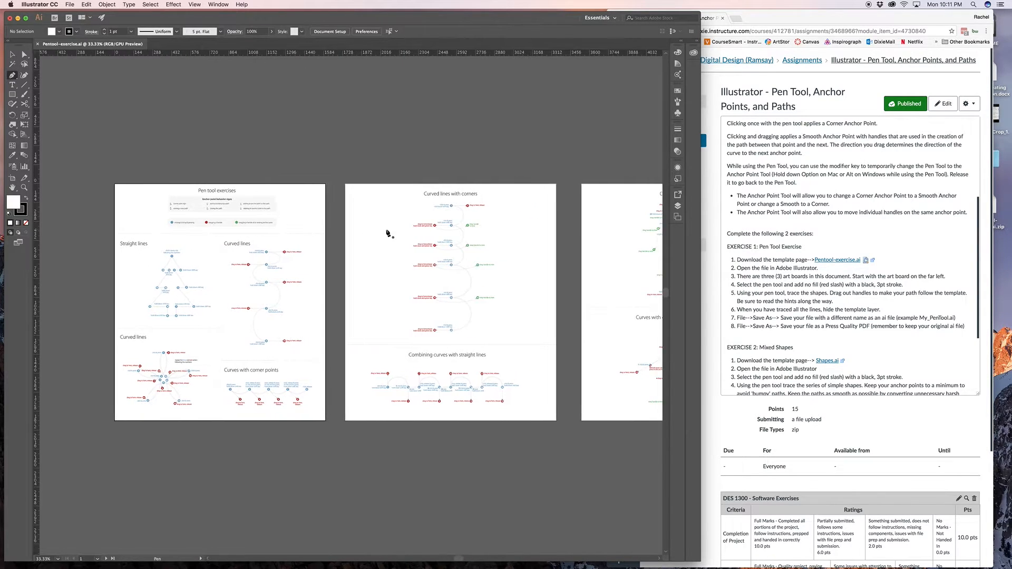
pyautogui.hscroll(3, 388, 232)
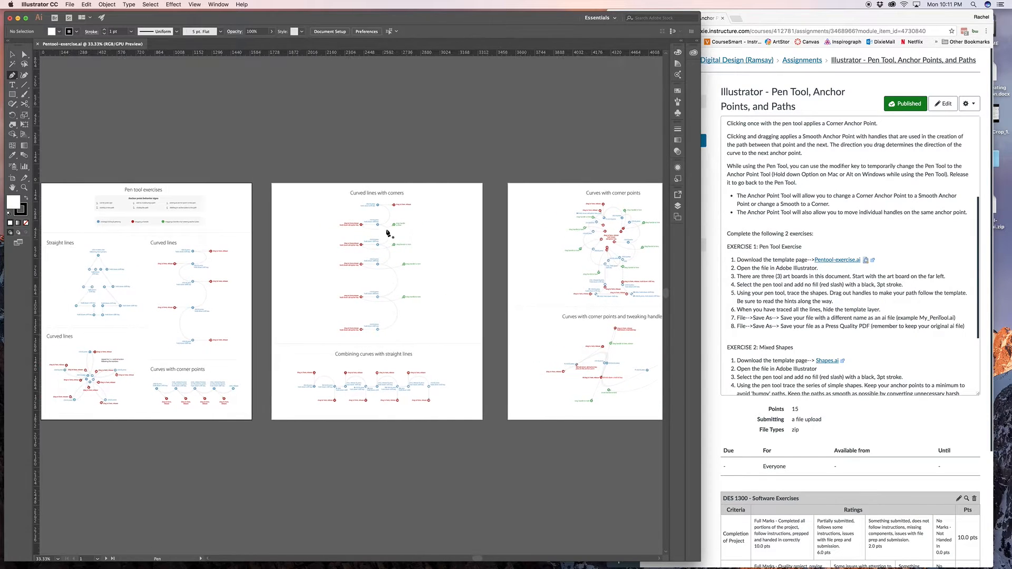
pyautogui.hscroll(-9, 387, 232)
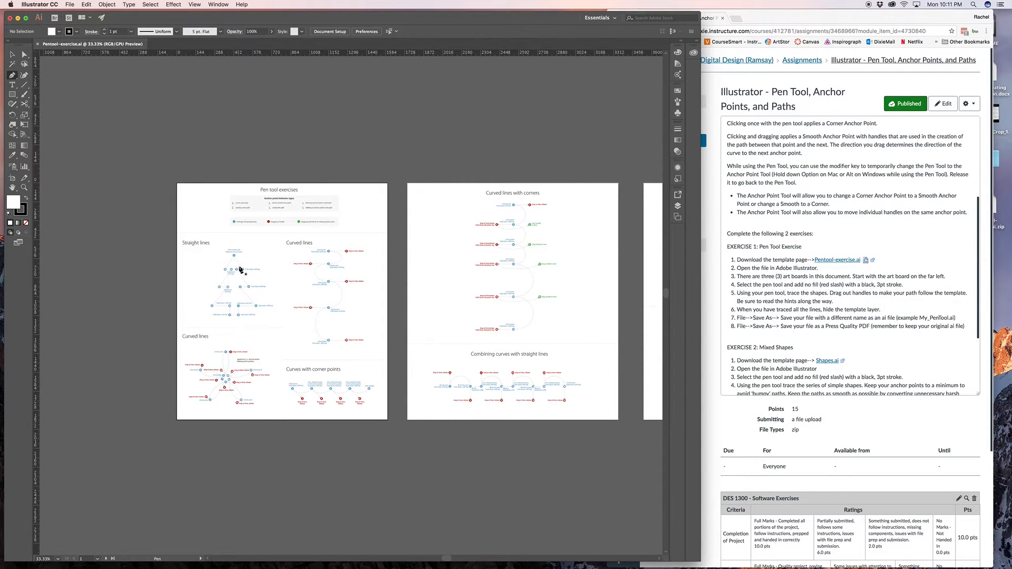
pyautogui.press('super+1')
pyautogui.moveTo(240, 270); pyautogui.dragTo(410, 302)
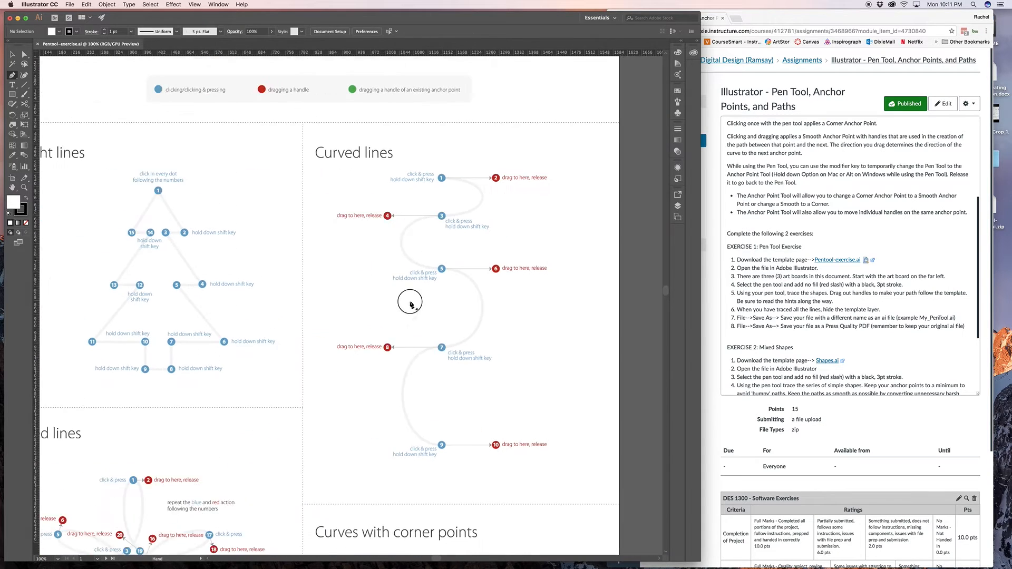
pyautogui.moveTo(276, 191); pyautogui.dragTo(331, 225)
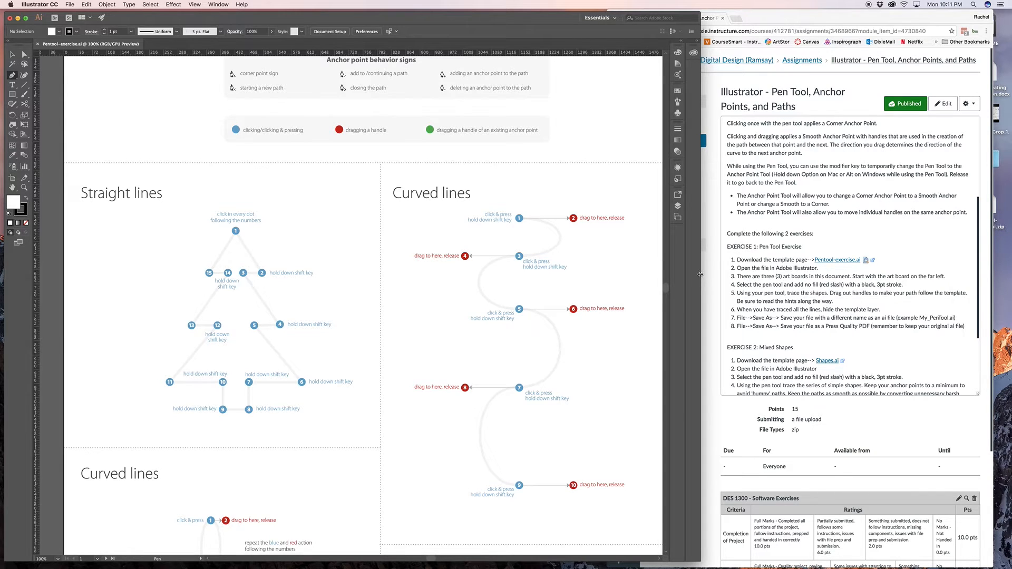
# - Turn Smart Guides on and back off
pyautogui.click(194, 5)
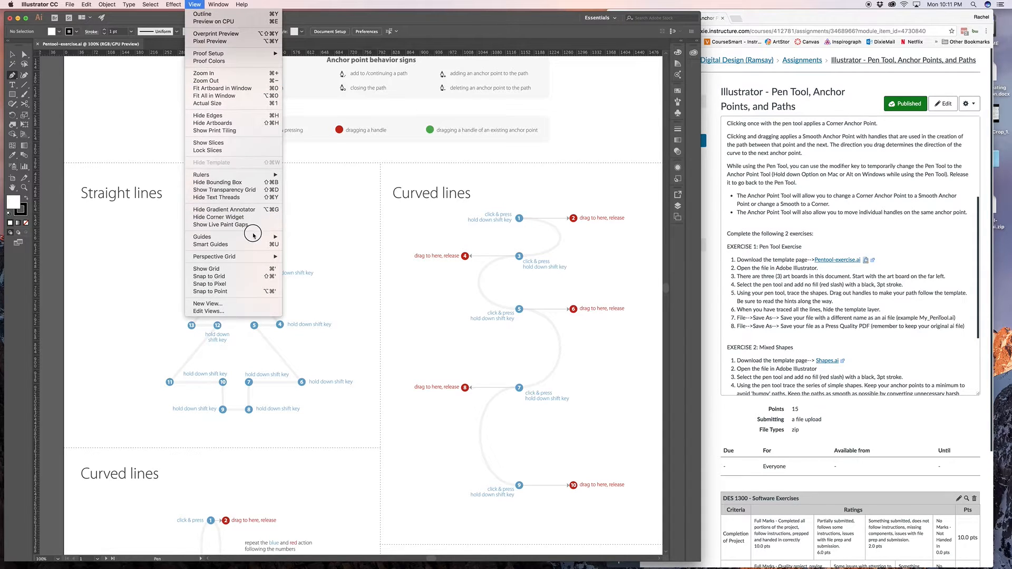
pyautogui.moveTo(253, 237)
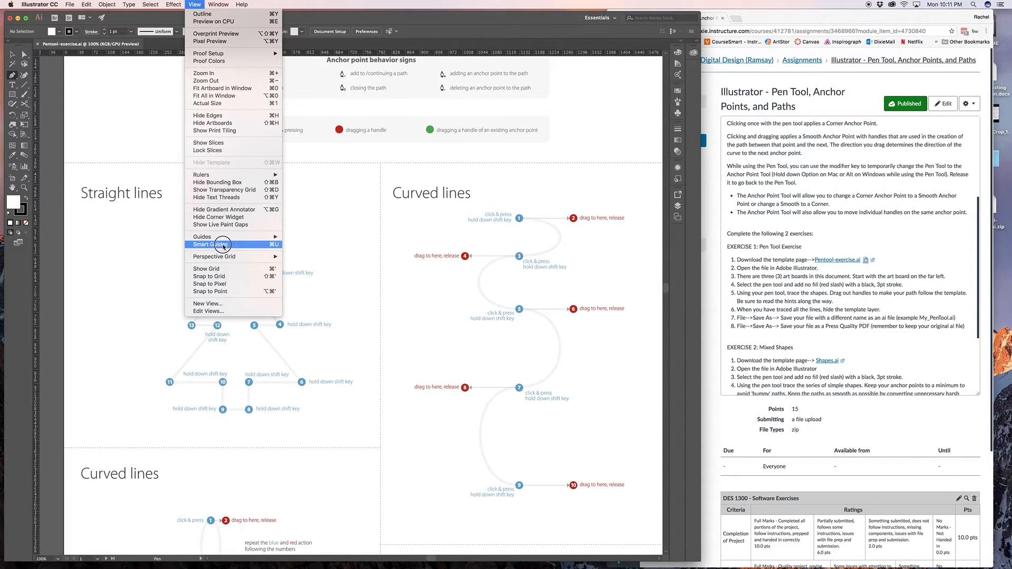
pyautogui.click(194, 4)
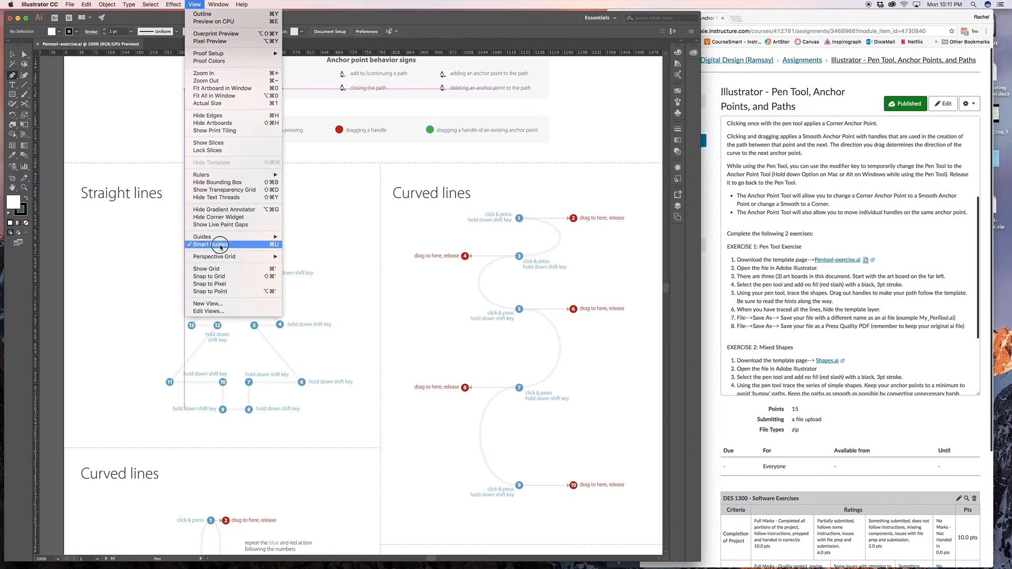
pyautogui.click(221, 245)
# - Turn off Snap to Grid for the perspective grid
pyautogui.click(194, 4)
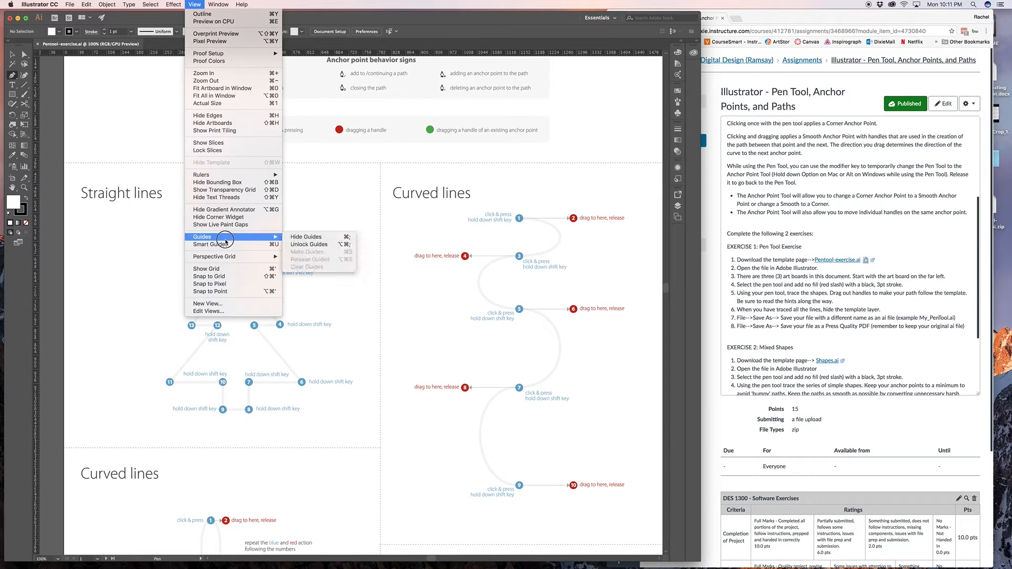
pyautogui.moveTo(225, 257)
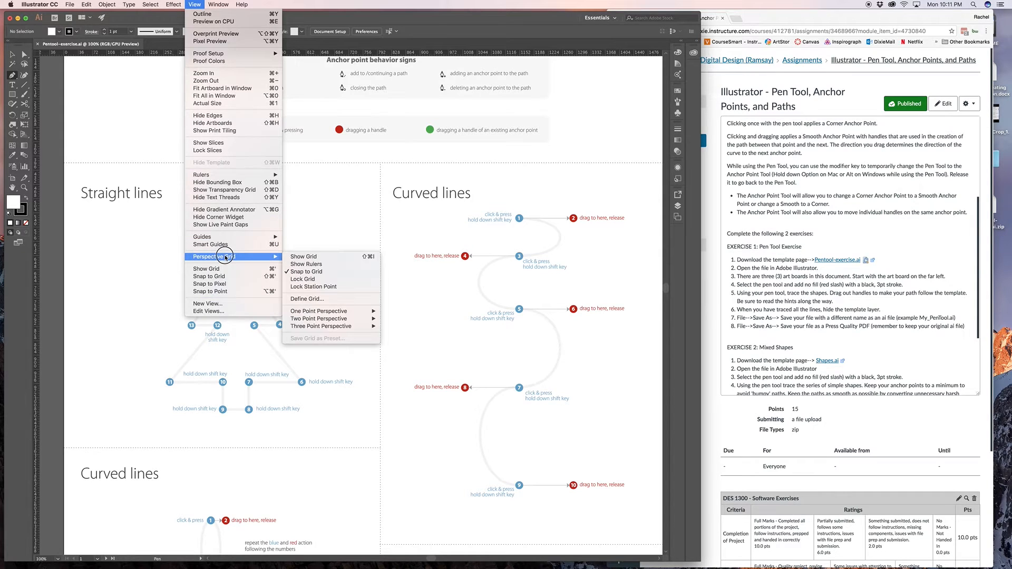
pyautogui.click(315, 272)
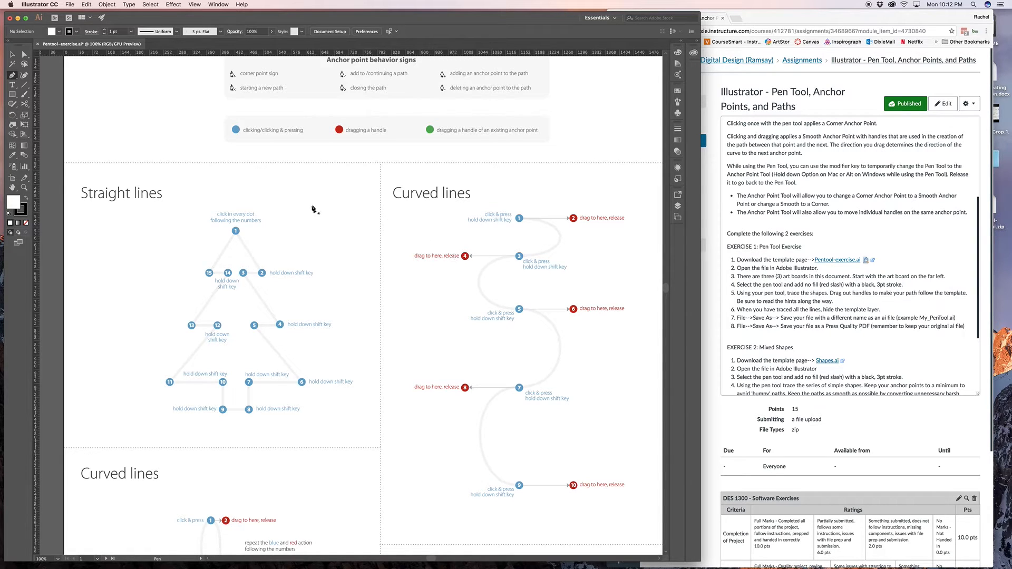
pyautogui.click(196, 4)
pyautogui.click(200, 3)
# - Widen the application window over the browser and frame the Straight lines exercise at 150% zoom
pyautogui.scroll(3, 378, 154)
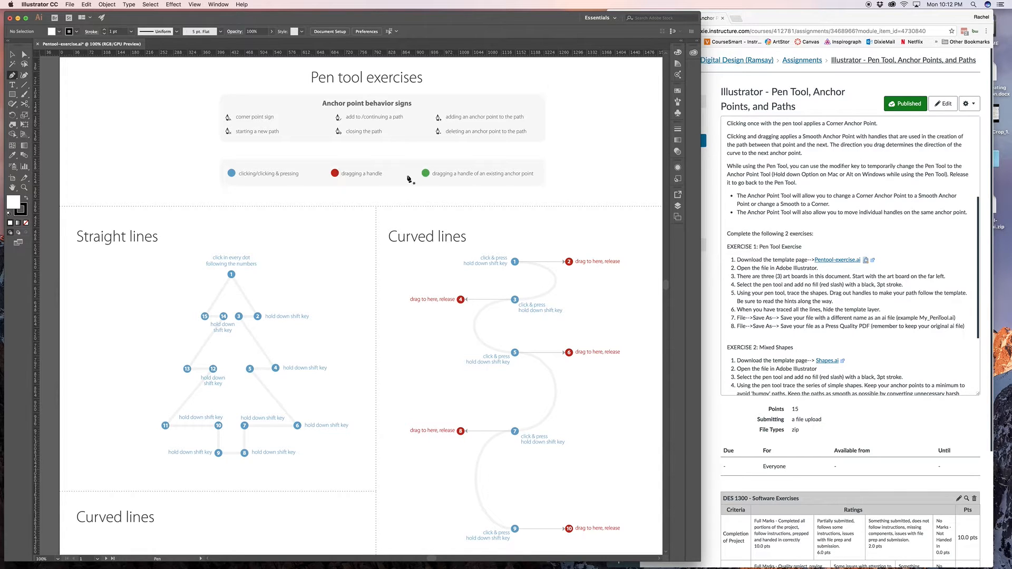
pyautogui.scroll(-1, 422, 186)
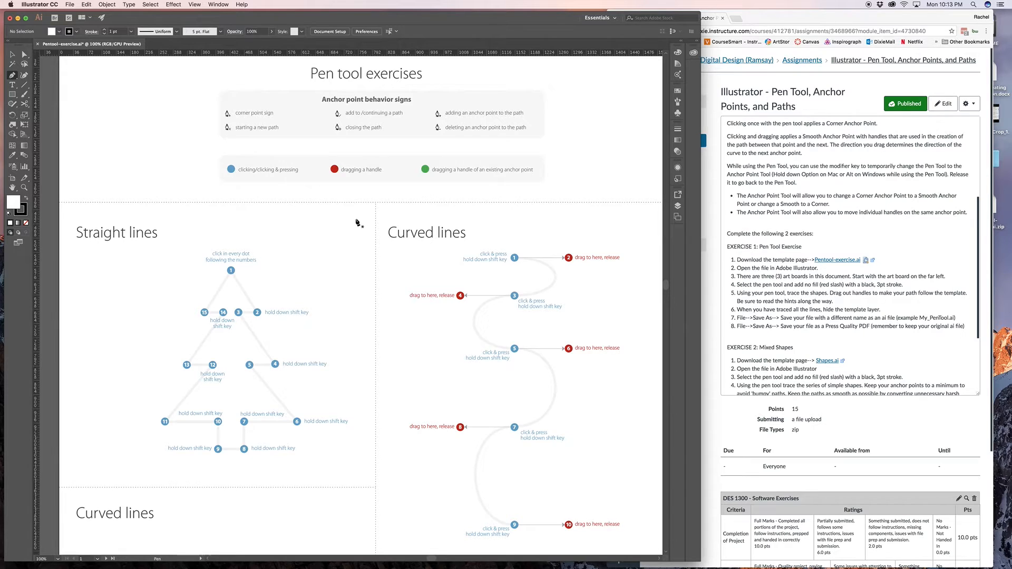
pyautogui.press('super+minus')
pyautogui.press('super+minus')
pyautogui.press('space')
pyautogui.moveTo(437, 225)
pyautogui.mouseDown()
pyautogui.moveTo(189, 207)
pyautogui.moveTo(444, 208)
pyautogui.mouseUp()
pyautogui.press('super+equal')
pyautogui.press('super+equal')
pyautogui.press('super+equal')
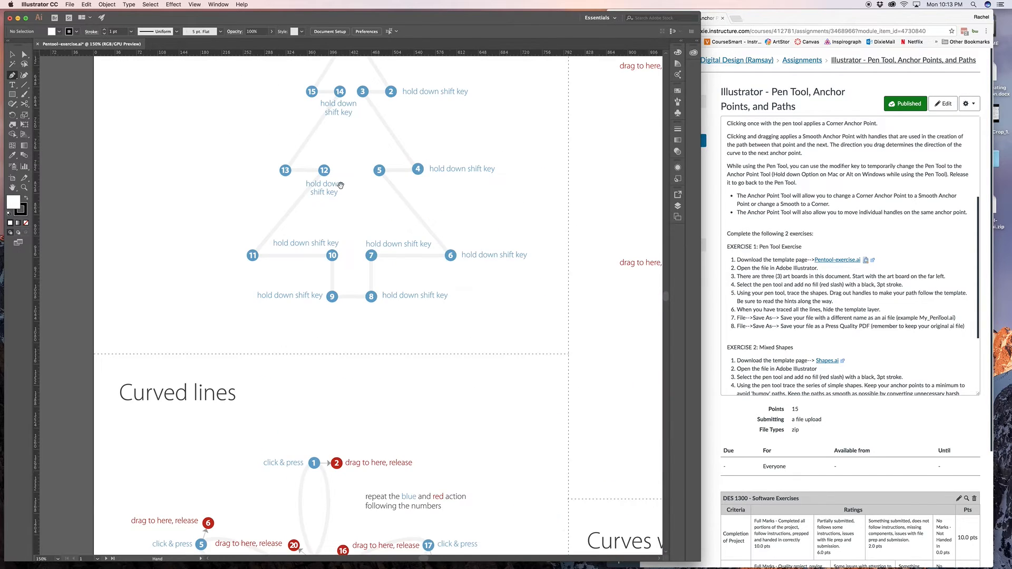
pyautogui.scroll(5, 340, 185)
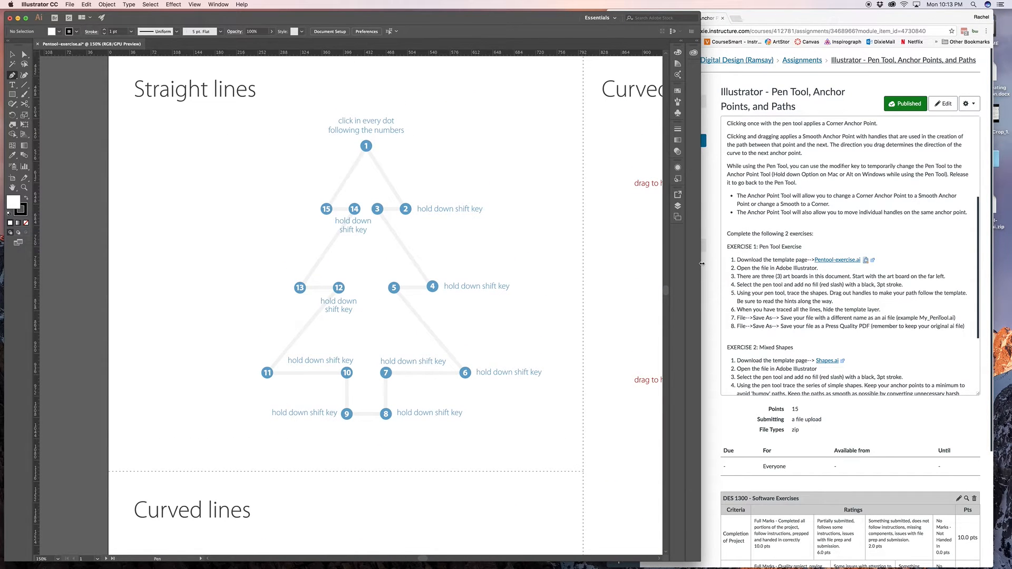
pyautogui.moveTo(702, 264); pyautogui.dragTo(985, 275)
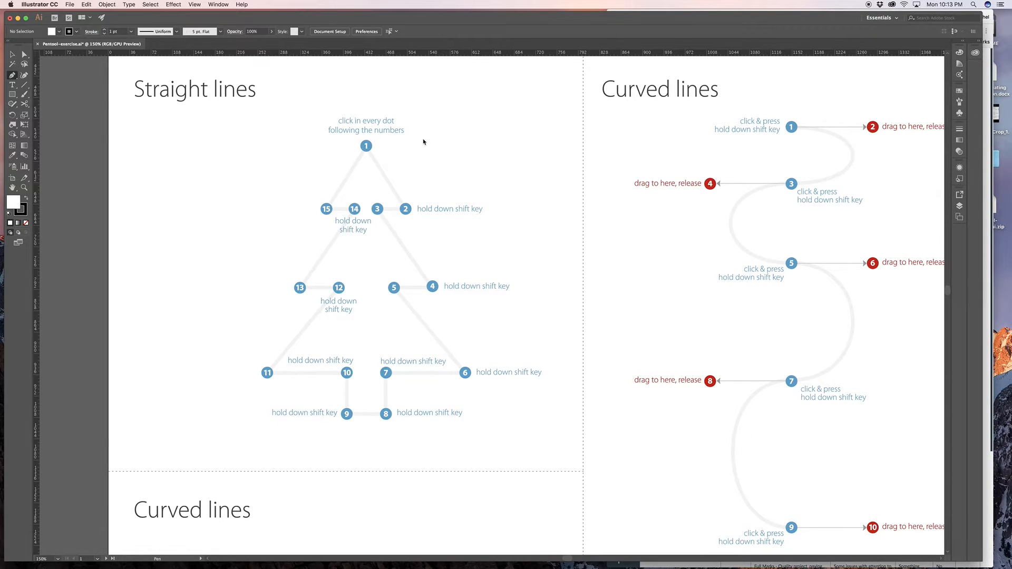
pyautogui.moveTo(413, 132); pyautogui.dragTo(434, 175)
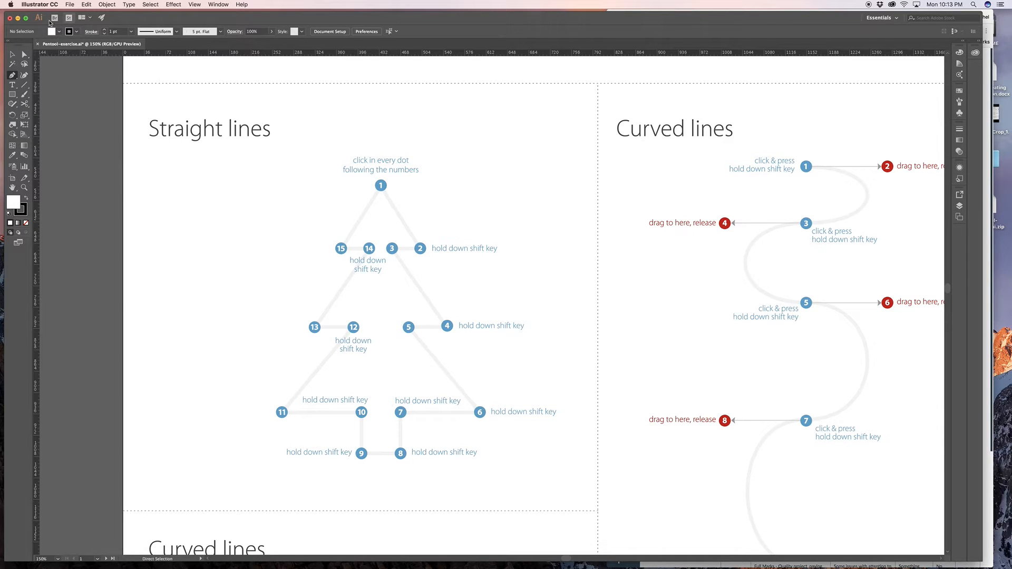
# - Set the drawing appearance to no fill and a black stroke with a weight of 3 pt
pyautogui.click(59, 32)
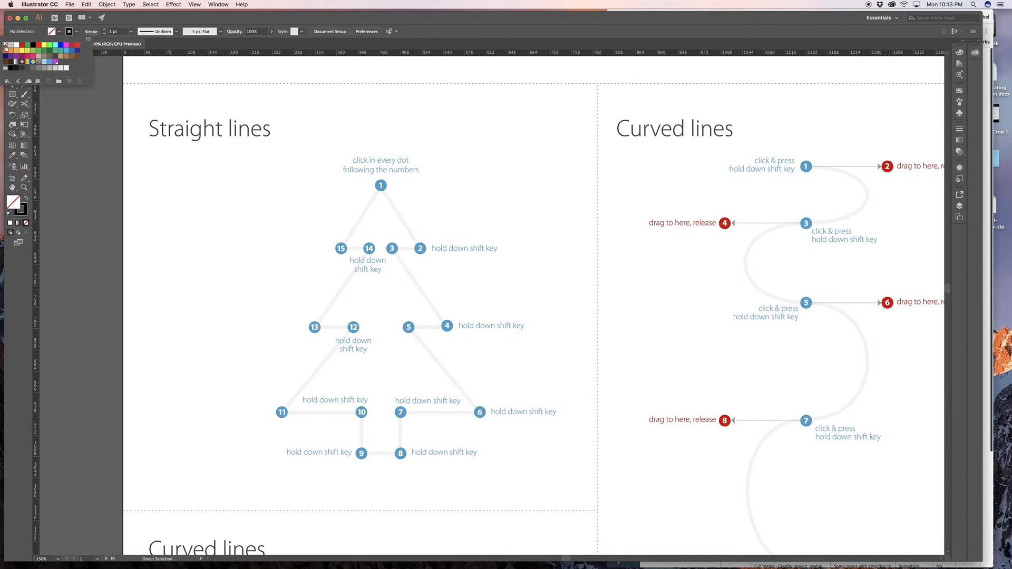
pyautogui.click(78, 32)
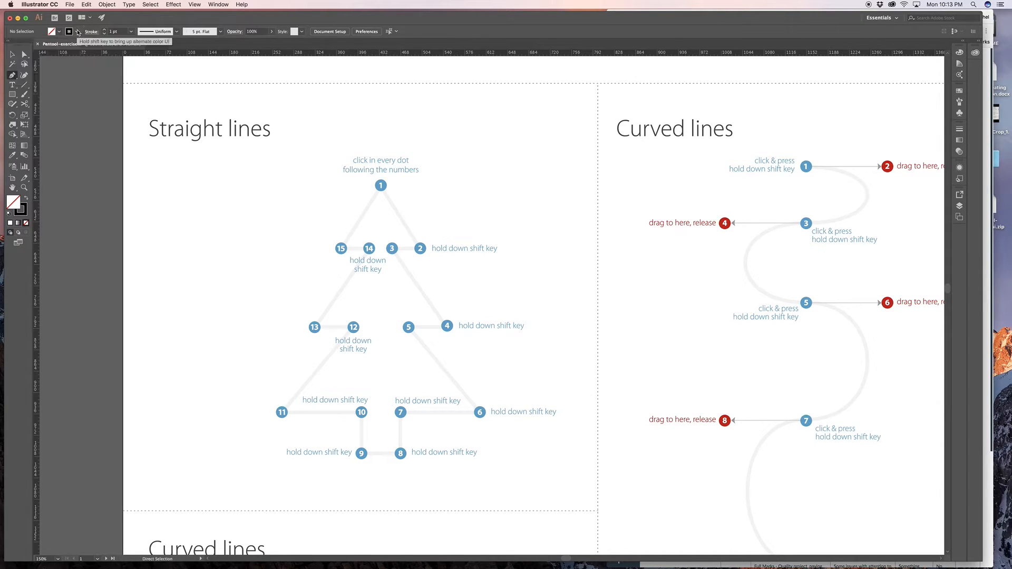
pyautogui.click(105, 29)
pyautogui.click(104, 30)
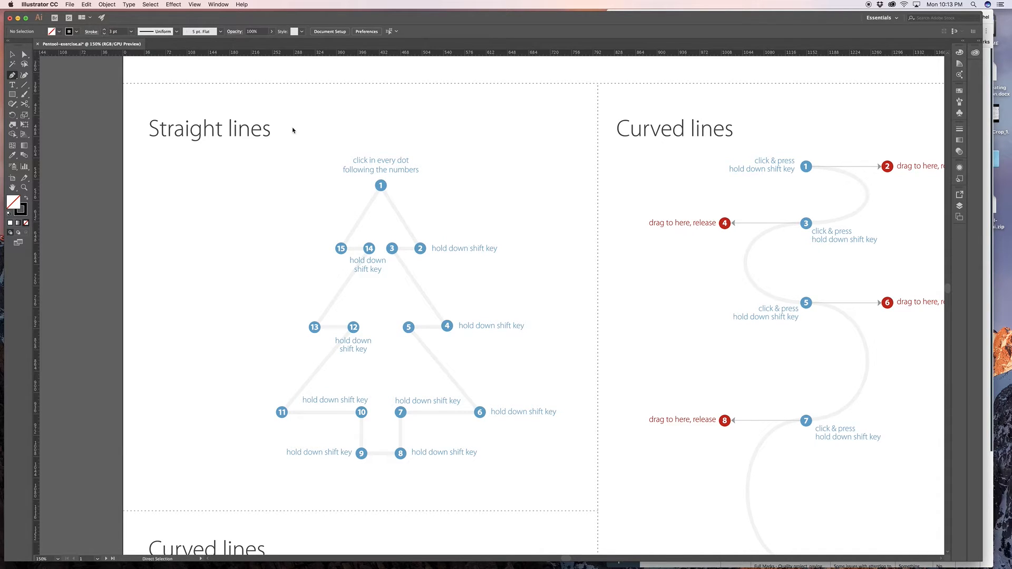
# - Trace the Straight lines tree with straight Pen tool segments from dot 1 through dot 5, keeping the level segments horizontal
pyautogui.click(381, 186)
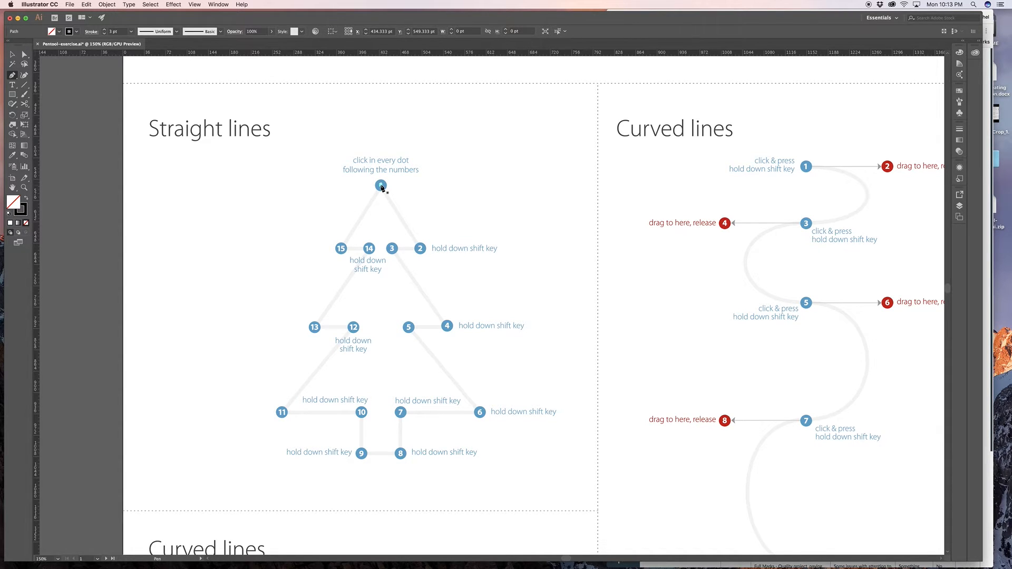
pyautogui.click(420, 250)
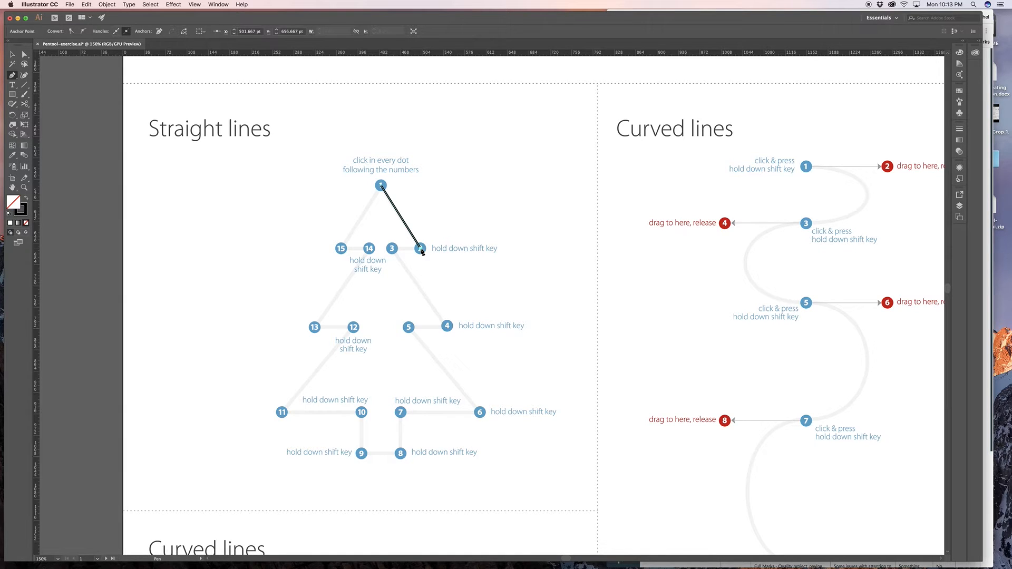
pyautogui.click(392, 236)
pyautogui.press('super')
pyautogui.press('super+z')
pyautogui.click(392, 249)
pyautogui.click(448, 326)
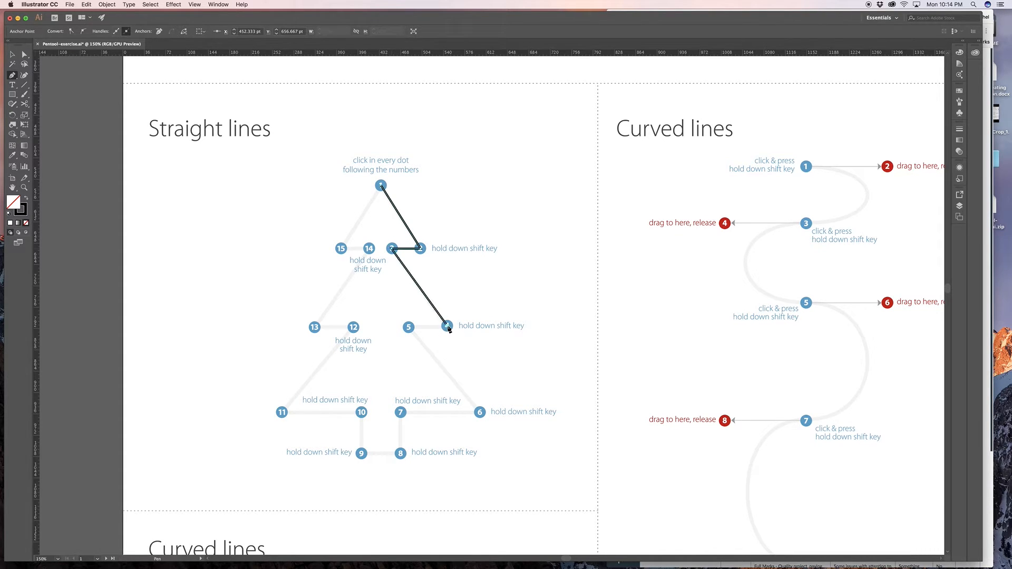
pyautogui.click(409, 327)
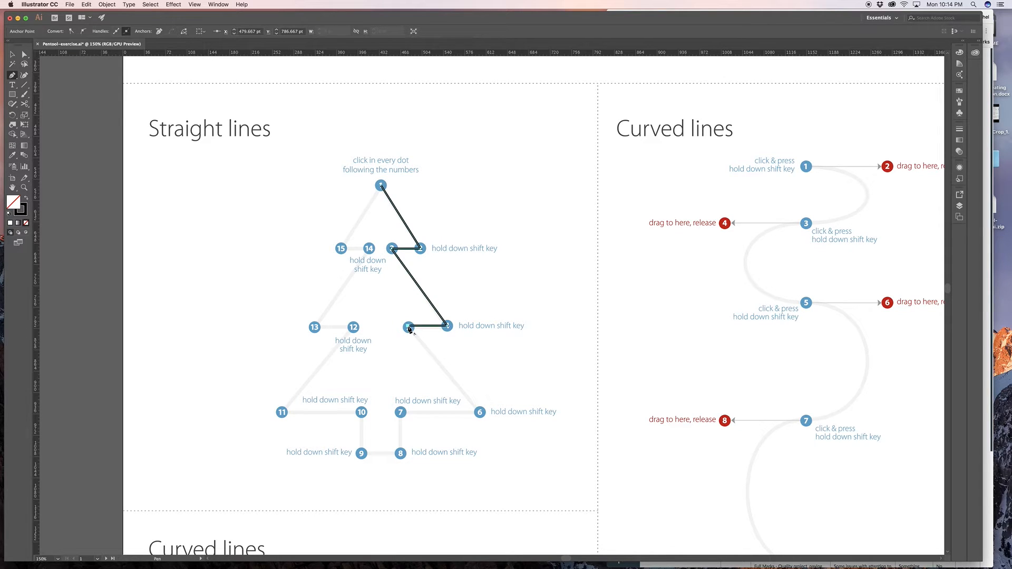
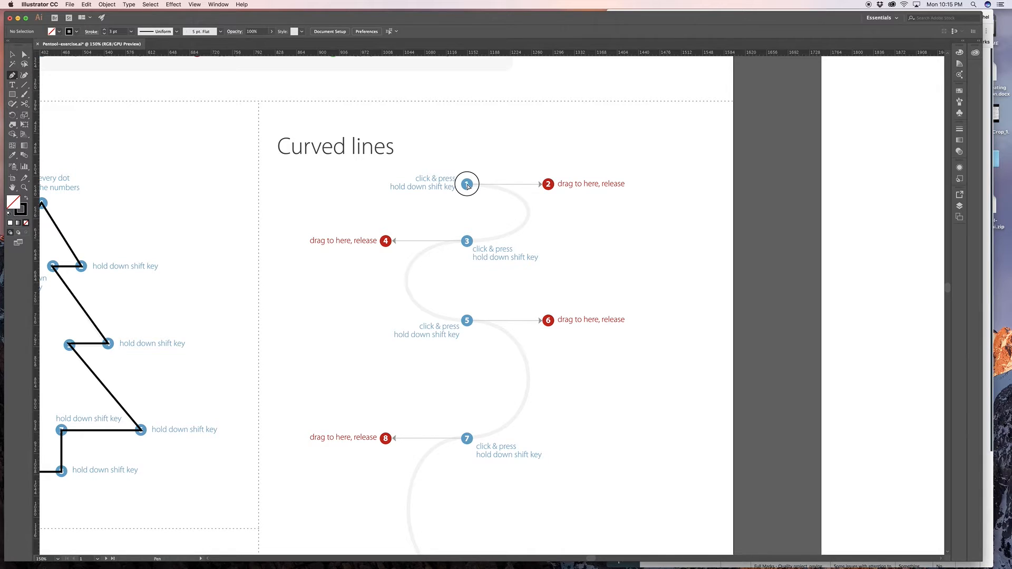
pyautogui.moveTo(468, 186); pyautogui.dragTo(388, 185)
pyautogui.moveTo(387, 185); pyautogui.dragTo(387, 186)
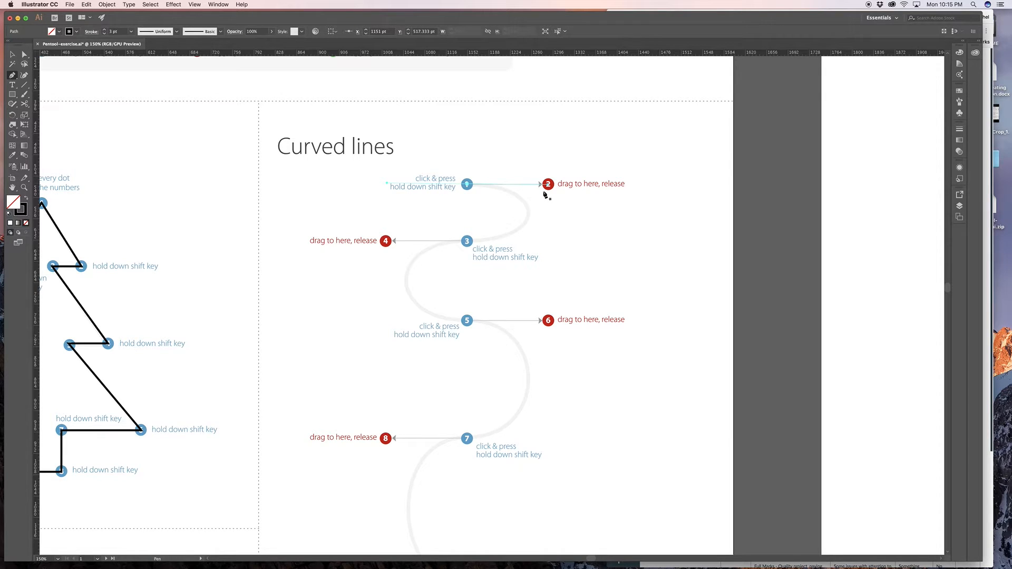
pyautogui.moveTo(467, 242); pyautogui.dragTo(352, 247)
pyautogui.moveTo(349, 247); pyautogui.dragTo(350, 246)
pyautogui.press('super+z')
pyautogui.press('super+z')
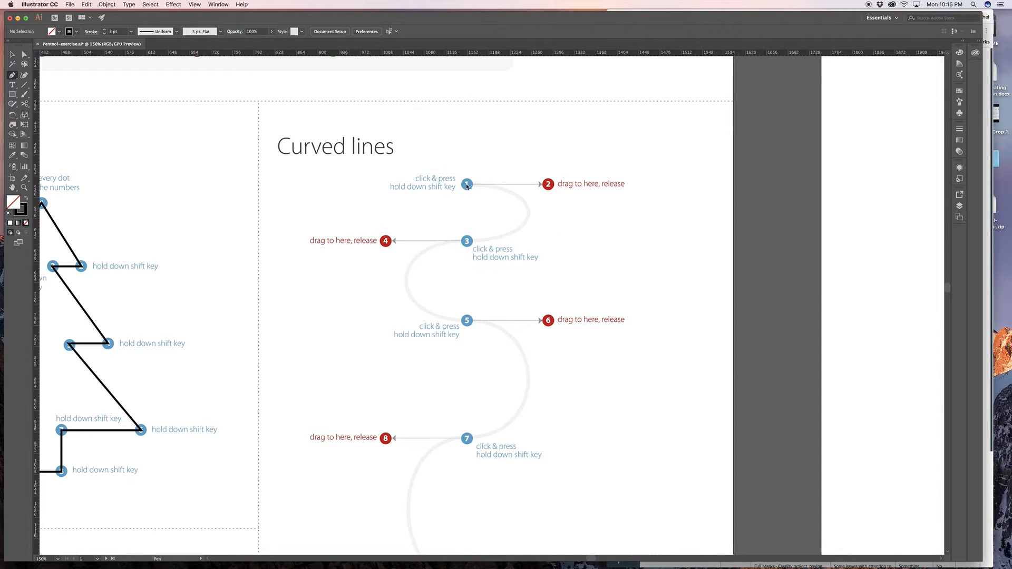
pyautogui.moveTo(467, 185); pyautogui.dragTo(385, 184)
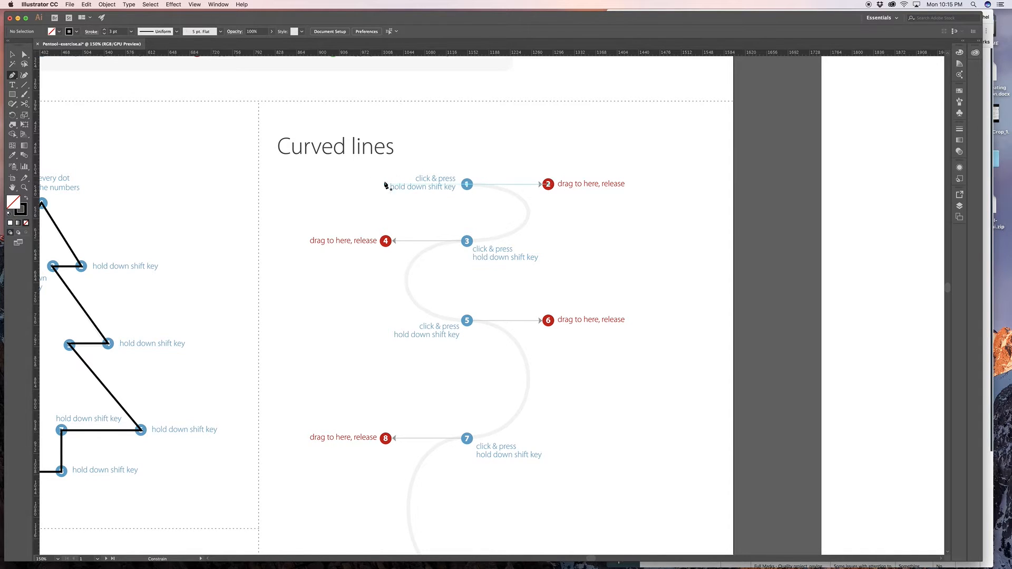
pyautogui.click(468, 241)
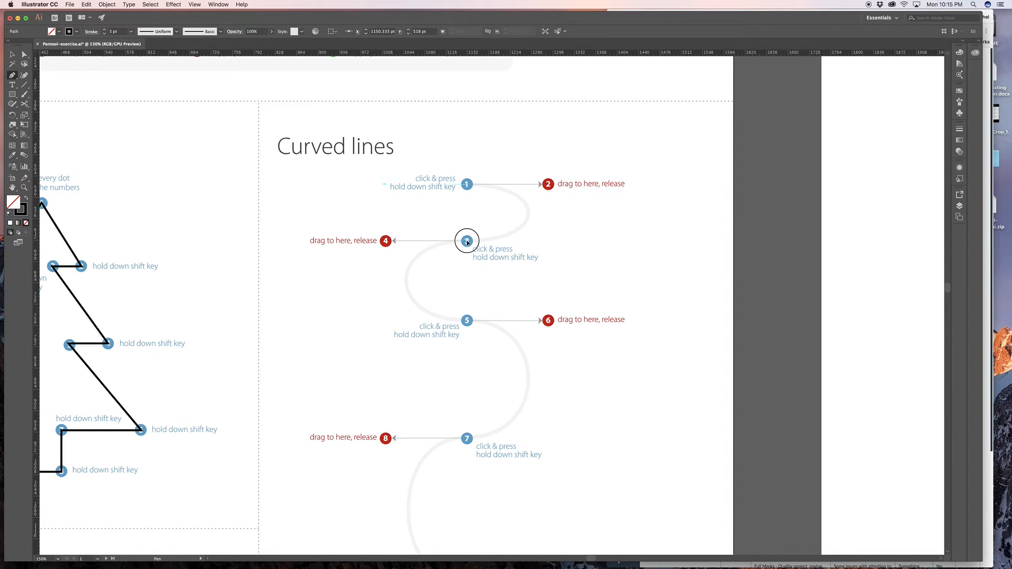
pyautogui.press('super+z')
pyautogui.press('super+z')
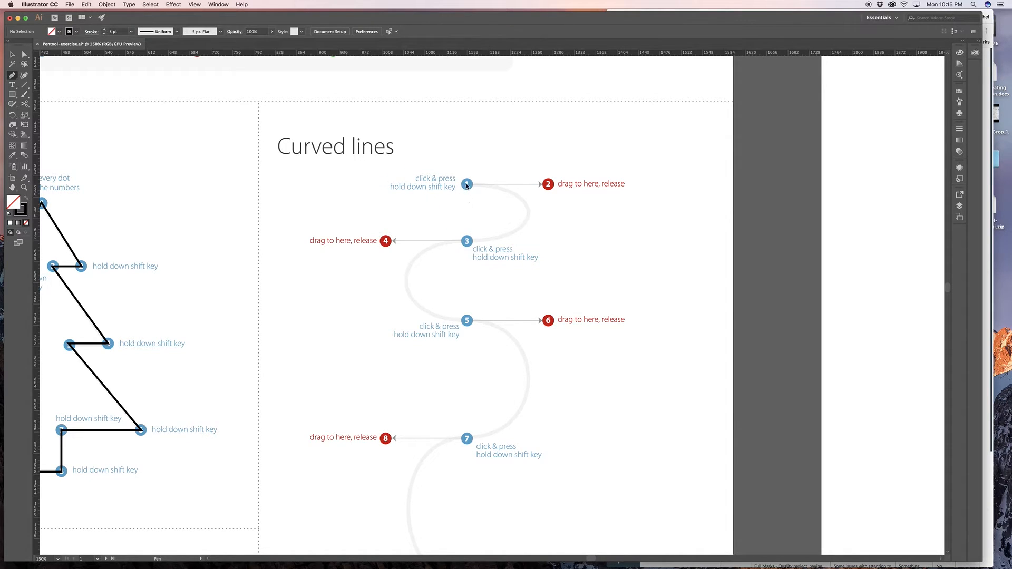
pyautogui.moveTo(467, 184); pyautogui.dragTo(549, 186)
pyautogui.moveTo(465, 241); pyautogui.dragTo(454, 244)
pyautogui.press('super+z')
pyautogui.press('super+z')
# - Trace the Curved lines exercise with smooth Pen tool points on dots 1, 3, 5, 7 and 9, extending level handles to dots 2, 4, 6, 8 and 10
pyautogui.moveTo(466, 185); pyautogui.dragTo(549, 186)
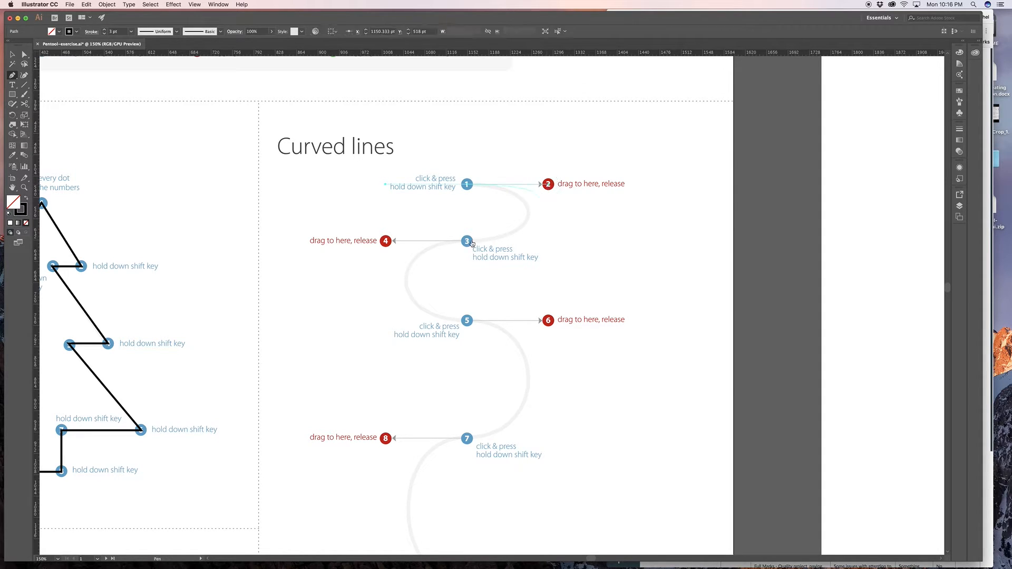
pyautogui.moveTo(467, 242); pyautogui.dragTo(387, 243)
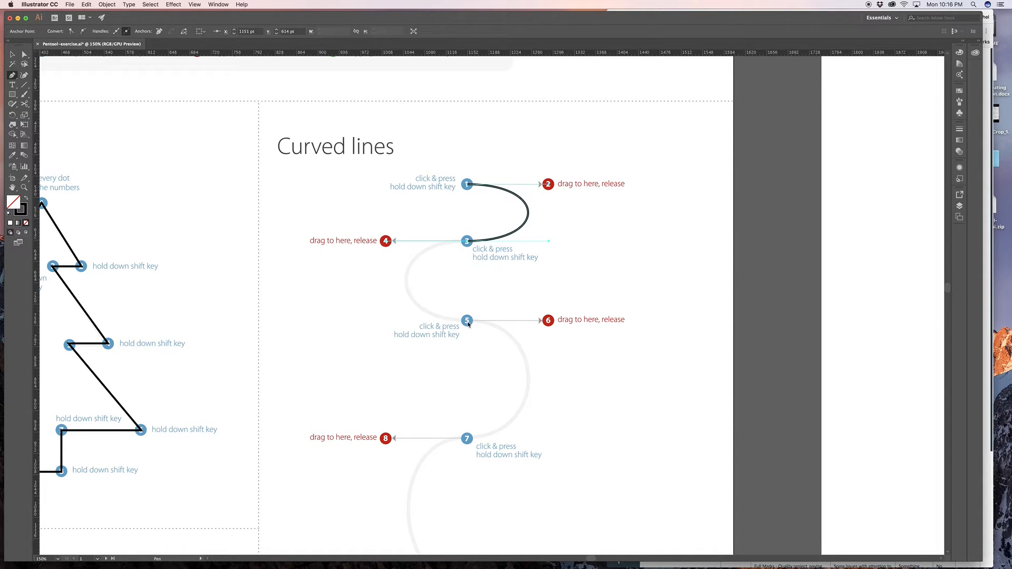
pyautogui.moveTo(467, 322); pyautogui.dragTo(550, 325)
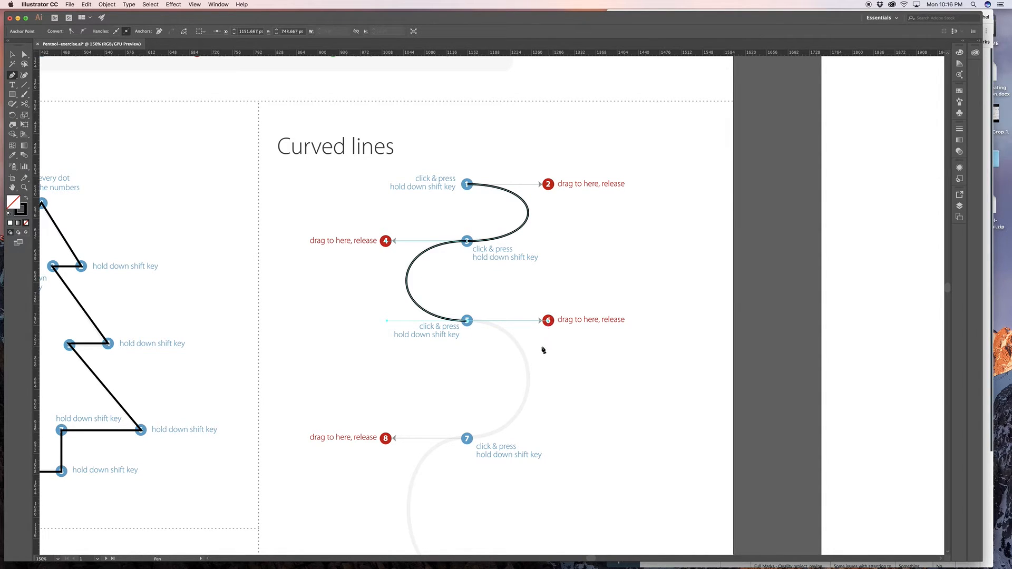
pyautogui.scroll(-3, 543, 348)
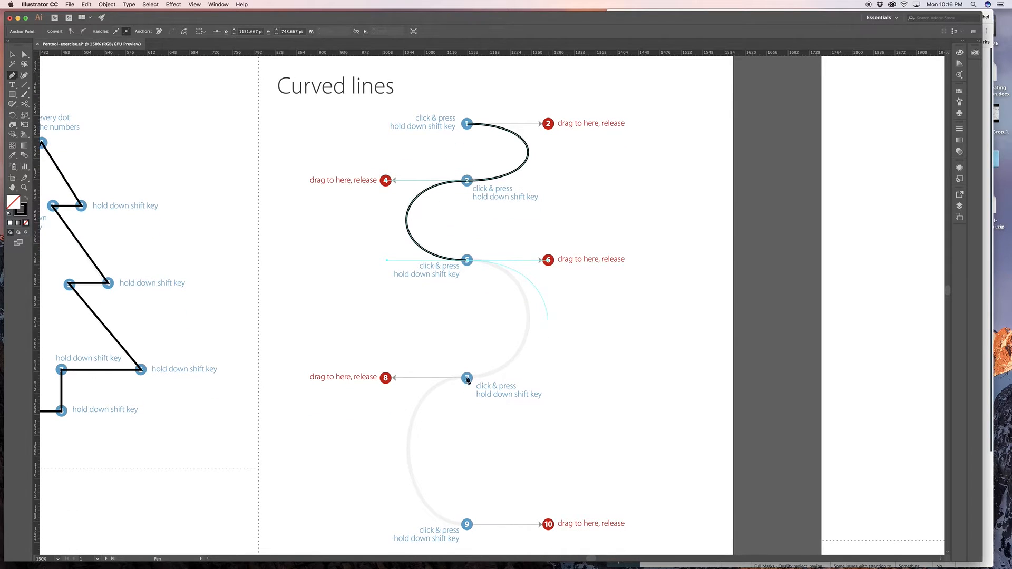
pyautogui.moveTo(467, 378); pyautogui.dragTo(386, 383)
pyautogui.scroll(-5, 386, 383)
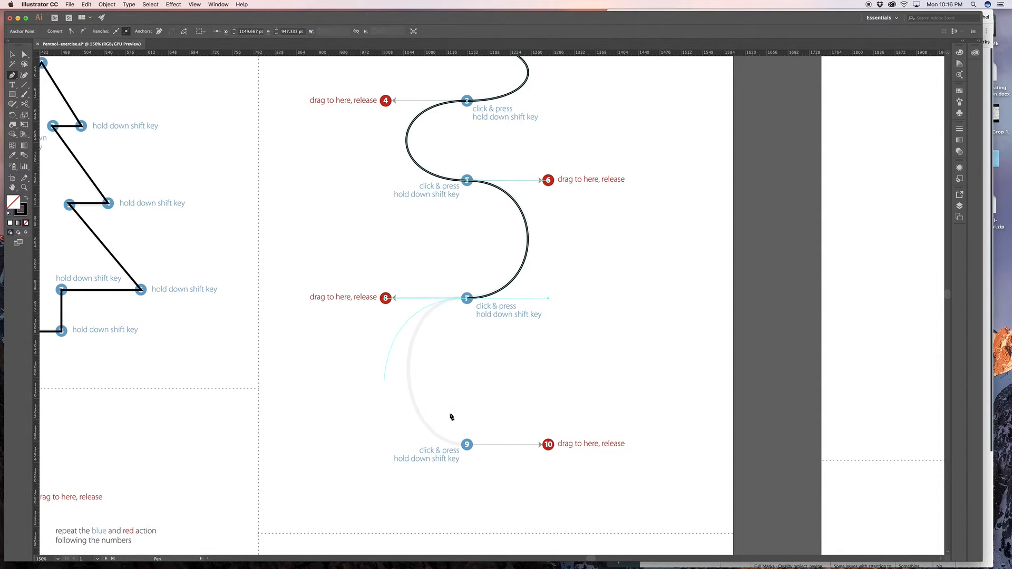
pyautogui.moveTo(468, 448); pyautogui.dragTo(549, 446)
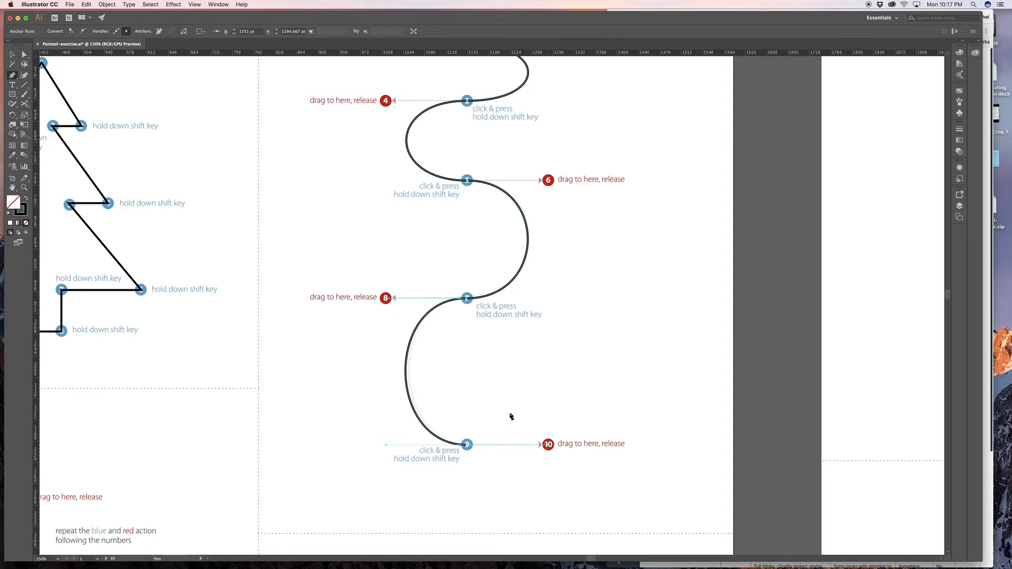
pyautogui.moveTo(344, 429); pyautogui.dragTo(413, 420)
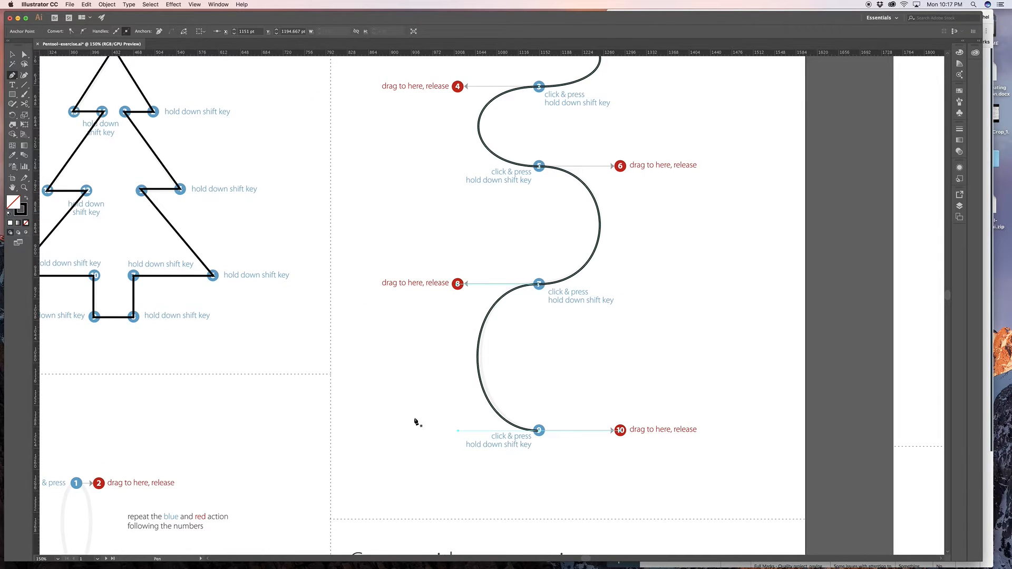
pyautogui.click(402, 420)
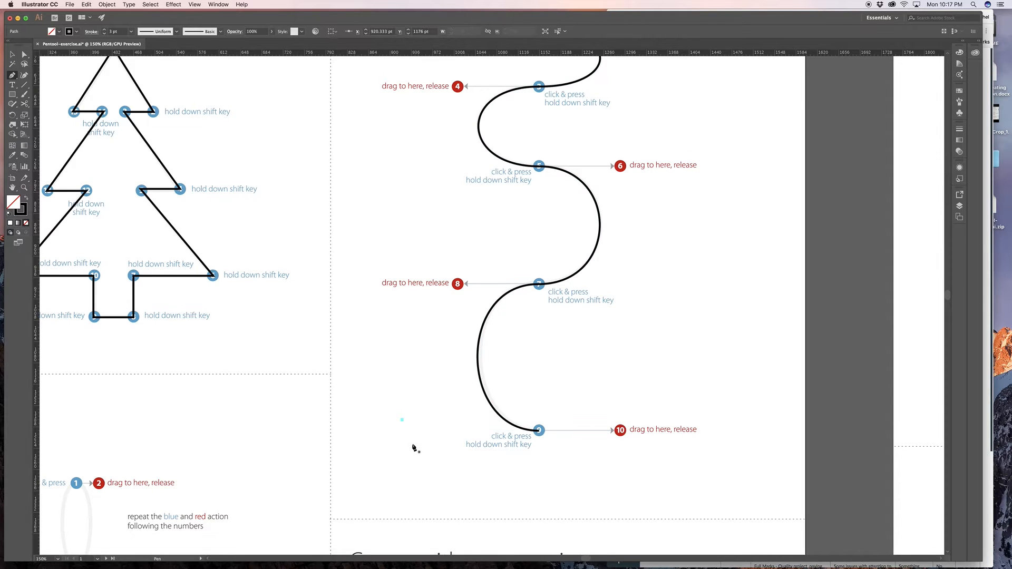
pyautogui.press('super+z')
# - Start tracing the flower at 200% zoom with smooth Pen tool points on dots 1, 3, 5 and 7, extending handles to dots 2, 4, 6 and 8
pyautogui.moveTo(411, 443); pyautogui.dragTo(828, 133)
pyautogui.moveTo(416, 339); pyautogui.dragTo(514, 295)
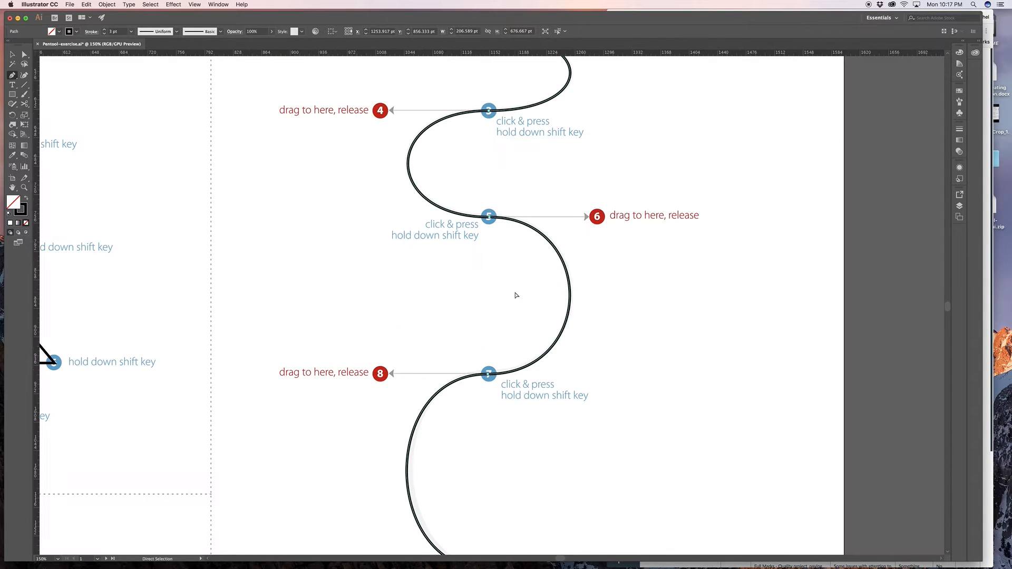
pyautogui.moveTo(515, 290); pyautogui.dragTo(752, 170)
pyautogui.scroll(-10, 599, 122)
pyautogui.hscroll(-6, 600, 122)
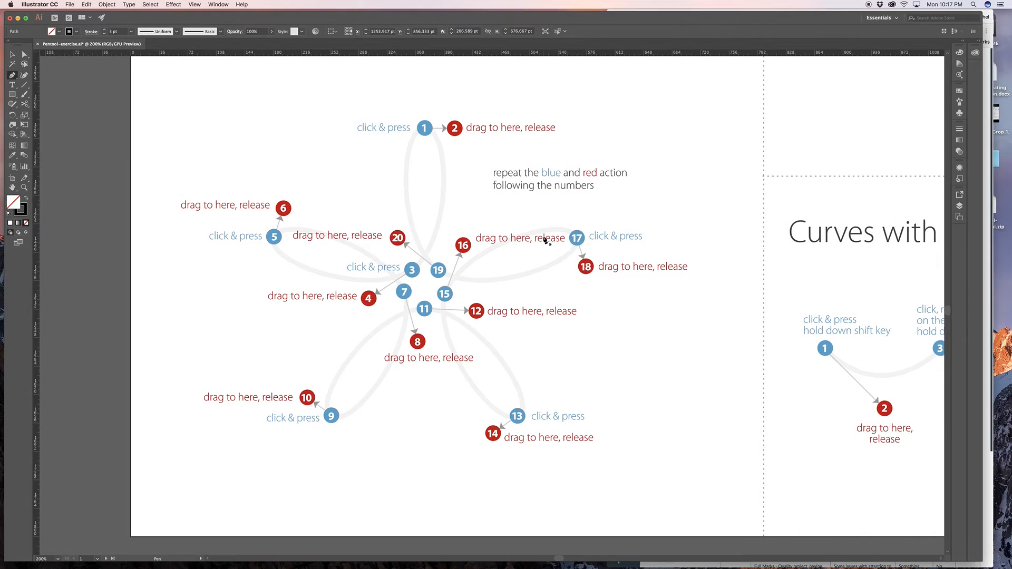
pyautogui.click(425, 130)
pyautogui.moveTo(425, 129); pyautogui.dragTo(454, 129)
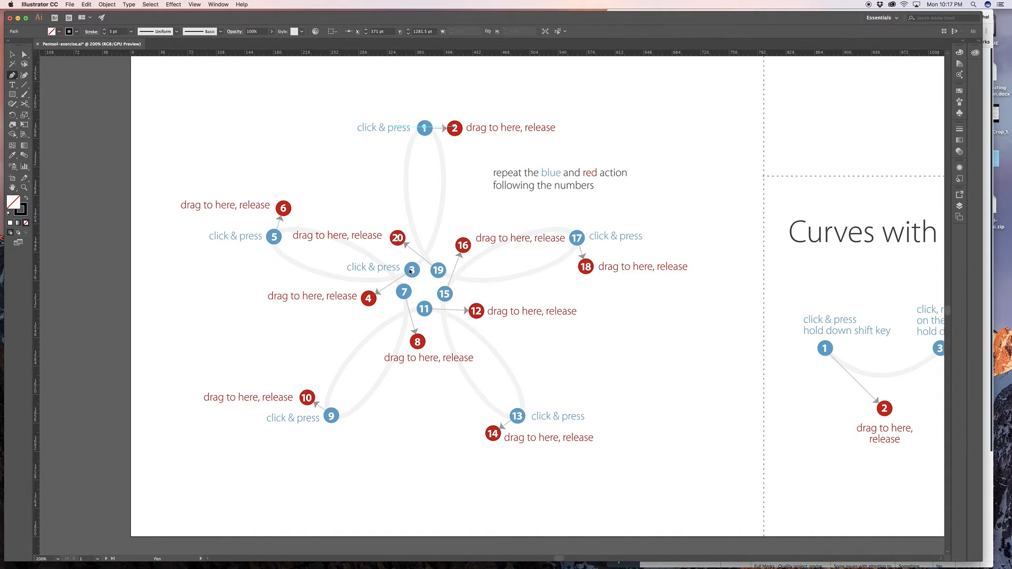
pyautogui.moveTo(411, 270); pyautogui.dragTo(369, 298)
pyautogui.moveTo(368, 299); pyautogui.dragTo(370, 299)
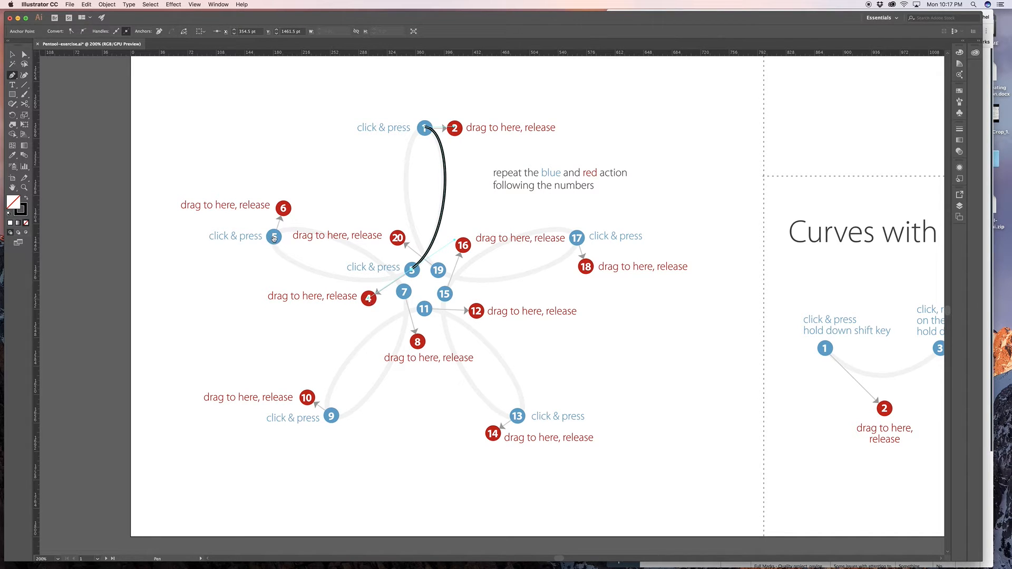
pyautogui.moveTo(274, 237); pyautogui.dragTo(284, 209)
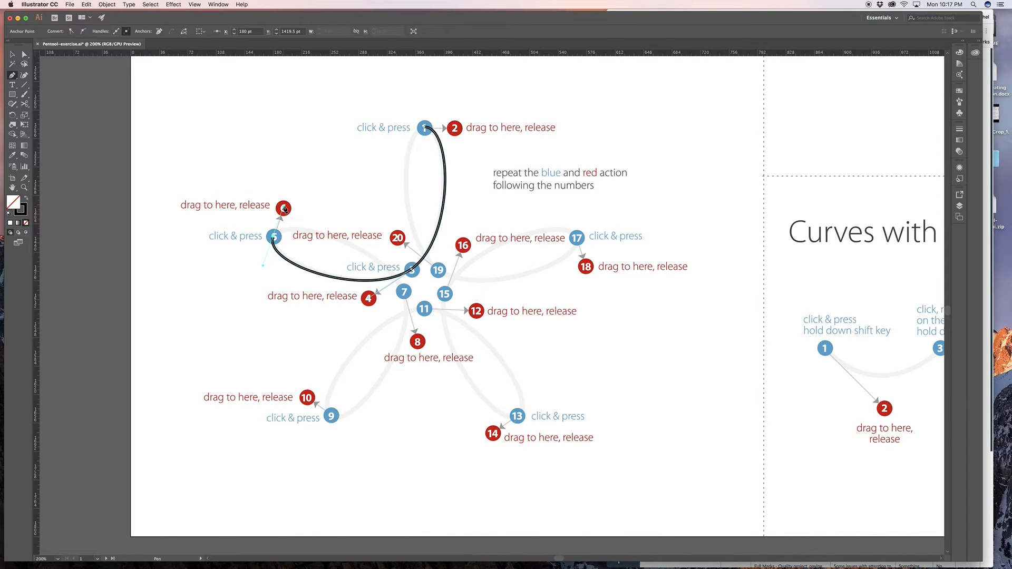
pyautogui.moveTo(405, 294); pyautogui.dragTo(417, 342)
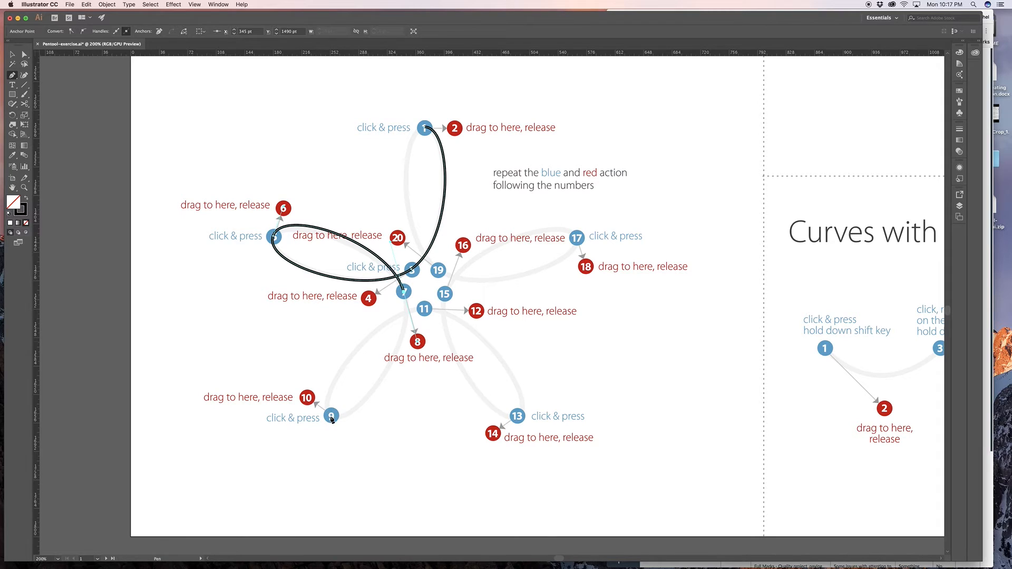
# - Continue the flower path with smooth points on dots 9, 11, 13, 15, 17 and 19, extending each handle to the following even-numbered dot
pyautogui.moveTo(331, 416); pyautogui.dragTo(307, 399)
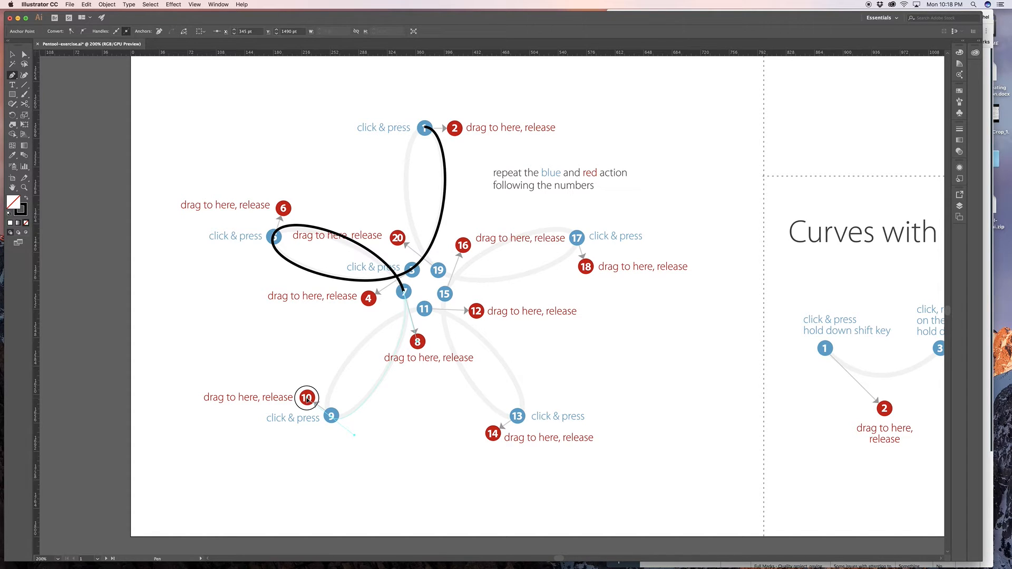
pyautogui.moveTo(307, 399); pyautogui.dragTo(307, 400)
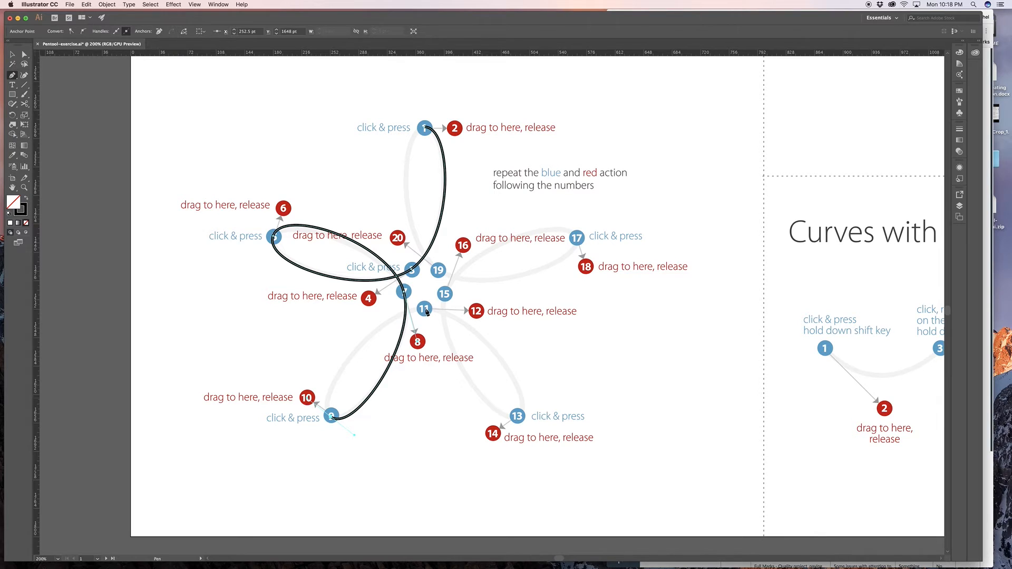
pyautogui.moveTo(425, 309); pyautogui.dragTo(477, 312)
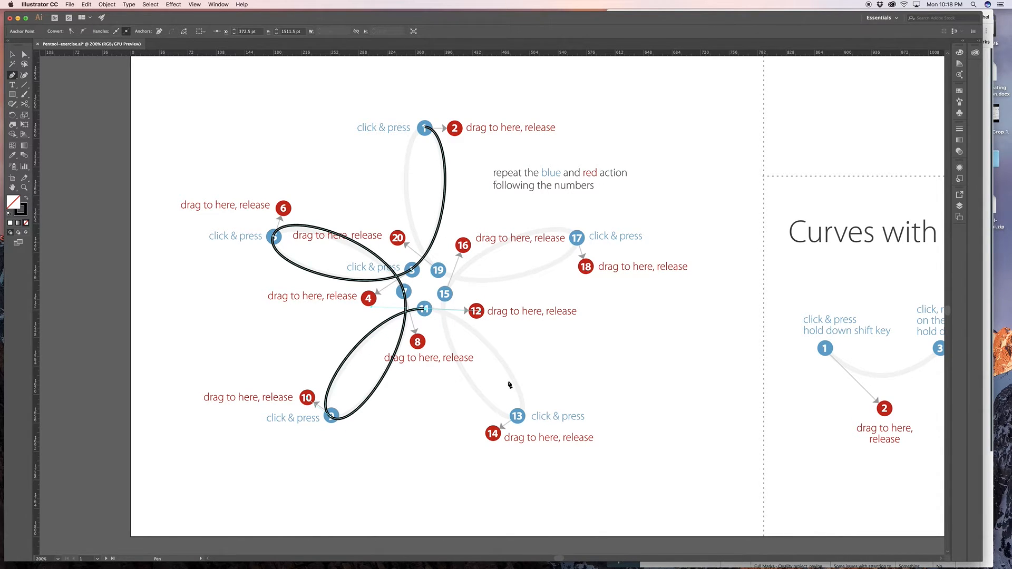
pyautogui.moveTo(518, 417); pyautogui.dragTo(493, 434)
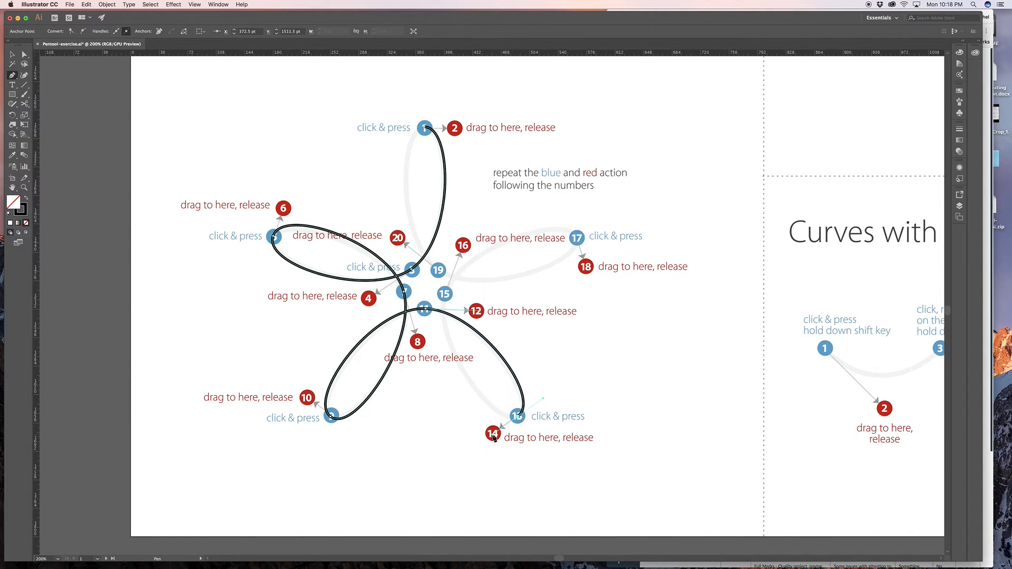
pyautogui.moveTo(446, 294); pyautogui.dragTo(462, 246)
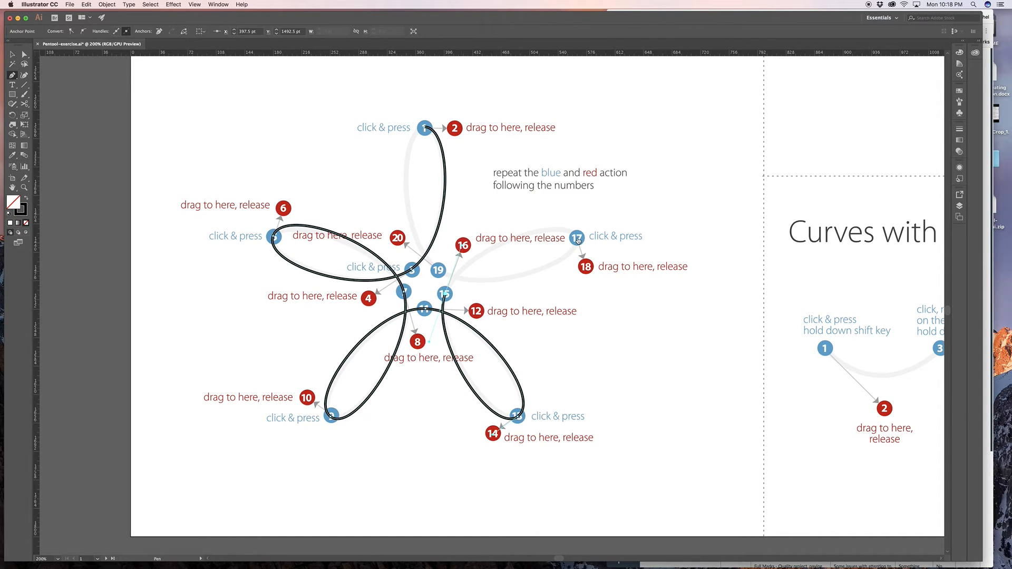
pyautogui.moveTo(578, 240); pyautogui.dragTo(586, 269)
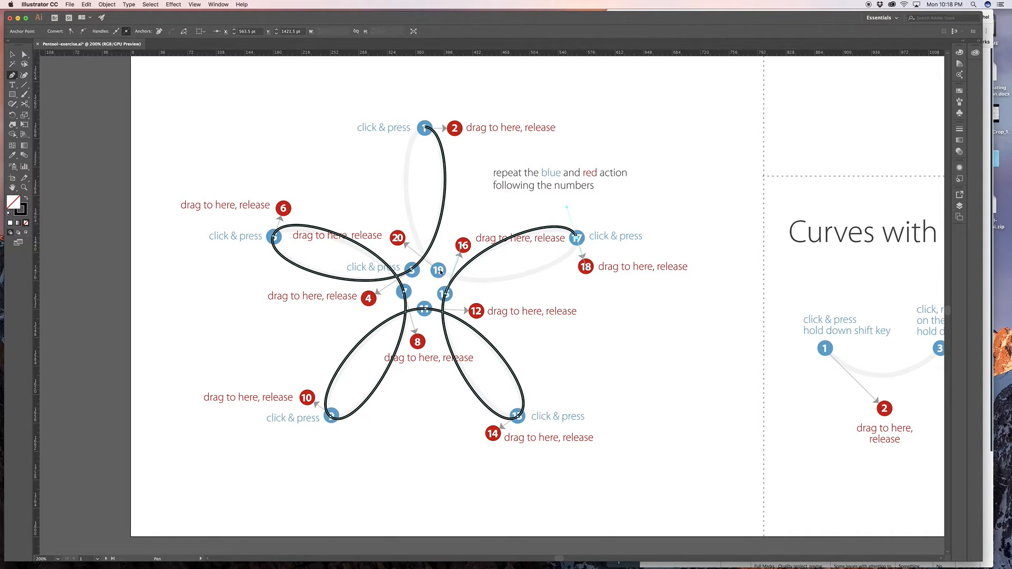
pyautogui.moveTo(439, 271); pyautogui.dragTo(399, 244)
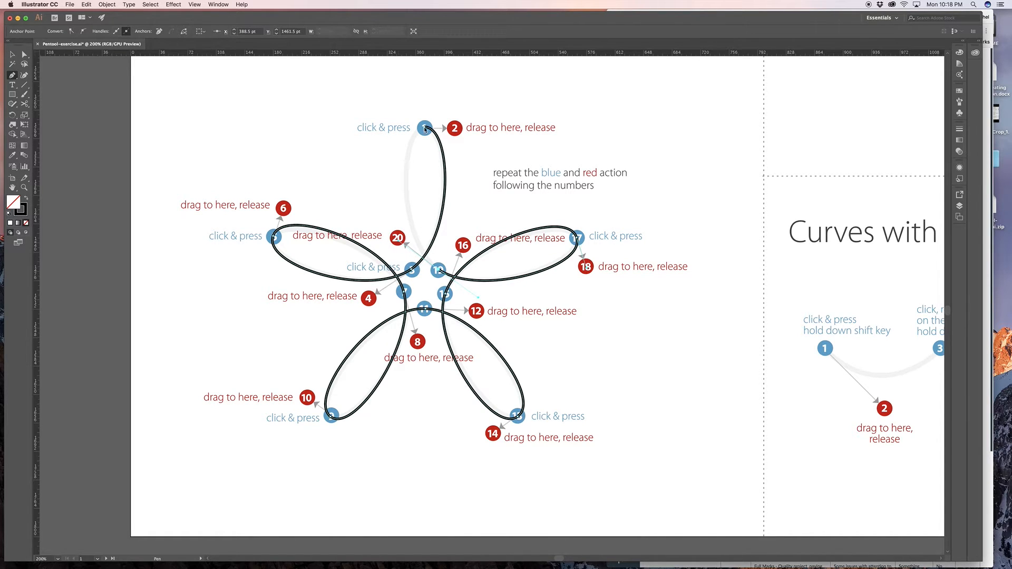
# - Close the flower path at dot 1, pulling the handle toward dot 2 so the top petal matches the template
pyautogui.moveTo(425, 129); pyautogui.dragTo(456, 129)
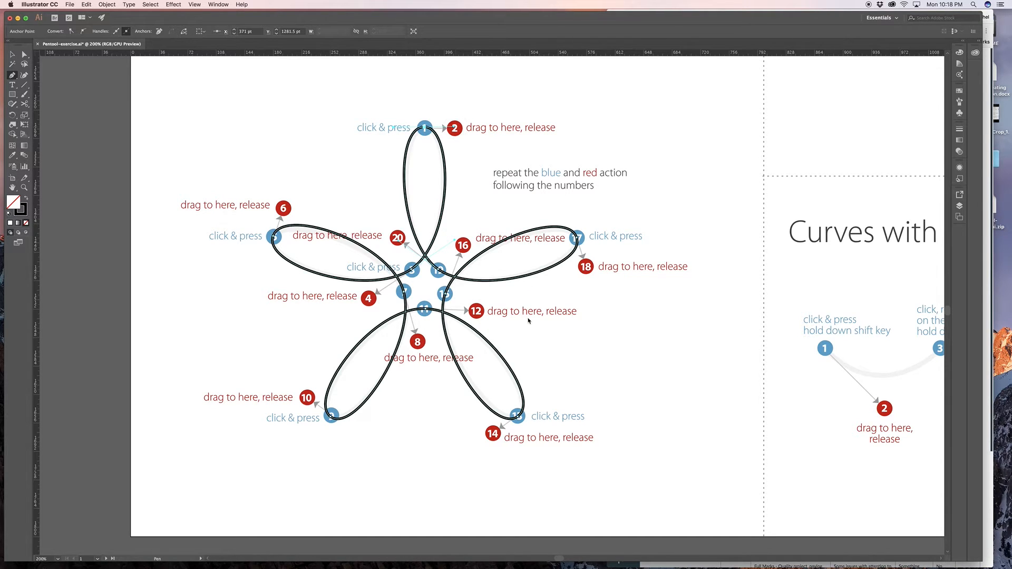
pyautogui.click(426, 129)
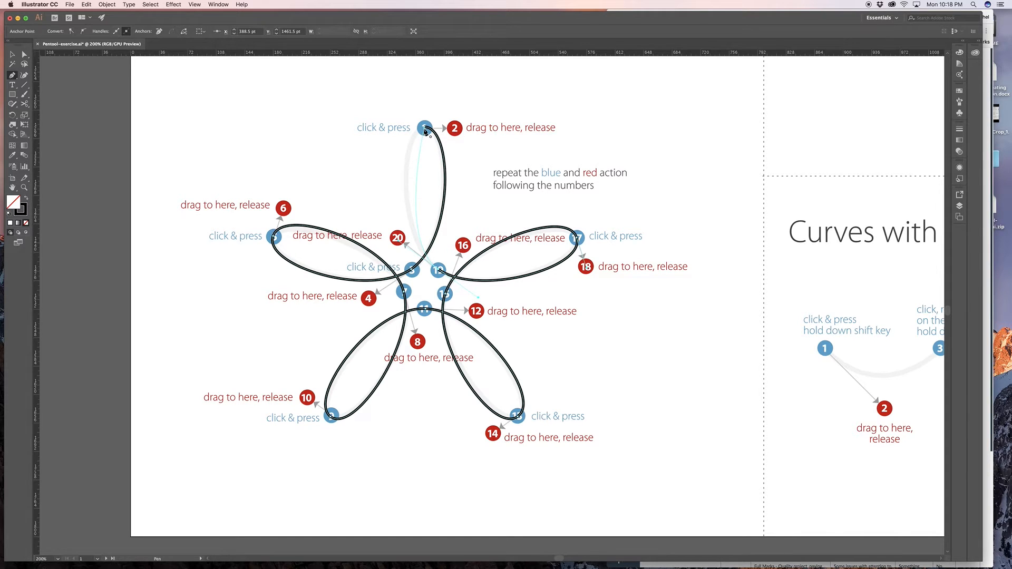
pyautogui.moveTo(426, 131); pyautogui.dragTo(453, 127)
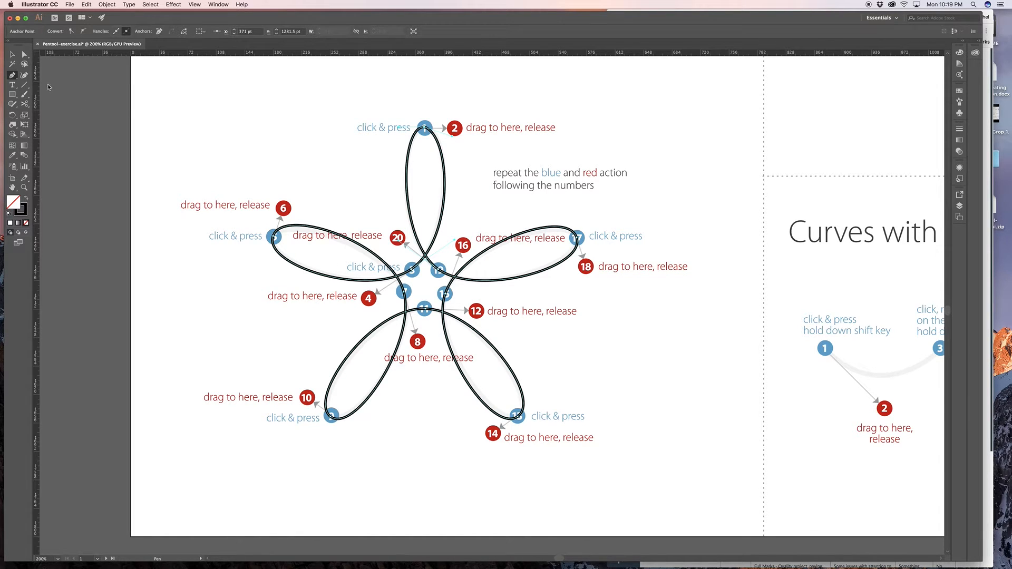
# - Fine-tune the flower's petals with the Direct Selection tool by adjusting the direction handles near dots 6 and 10
pyautogui.click(24, 54)
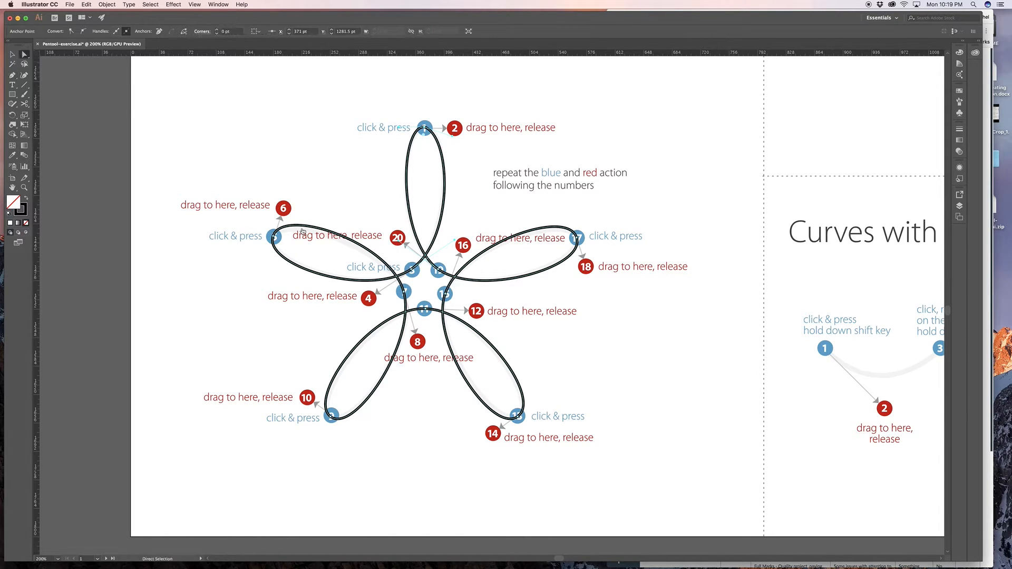
pyautogui.click(285, 210)
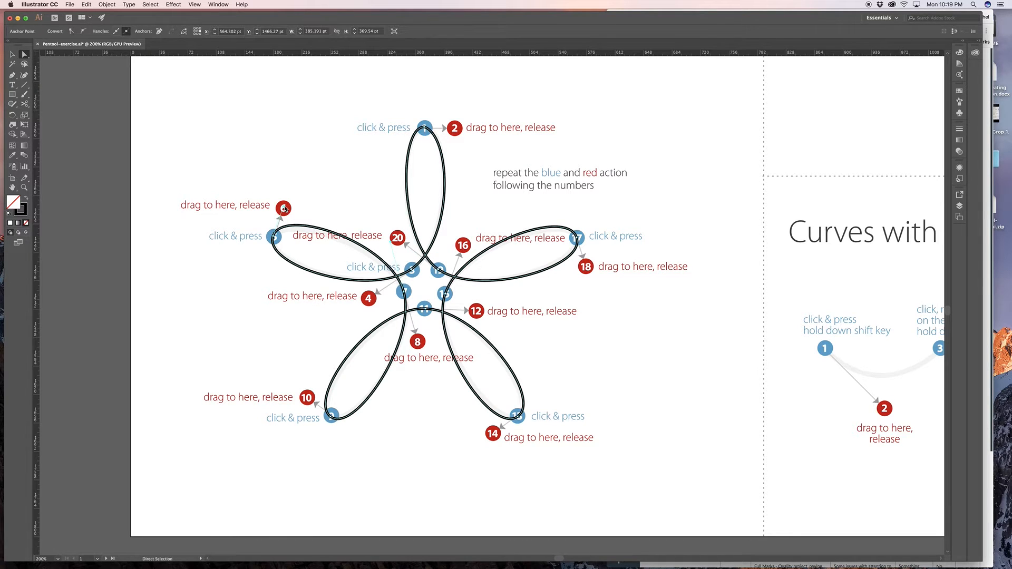
pyautogui.moveTo(285, 209); pyautogui.dragTo(281, 218)
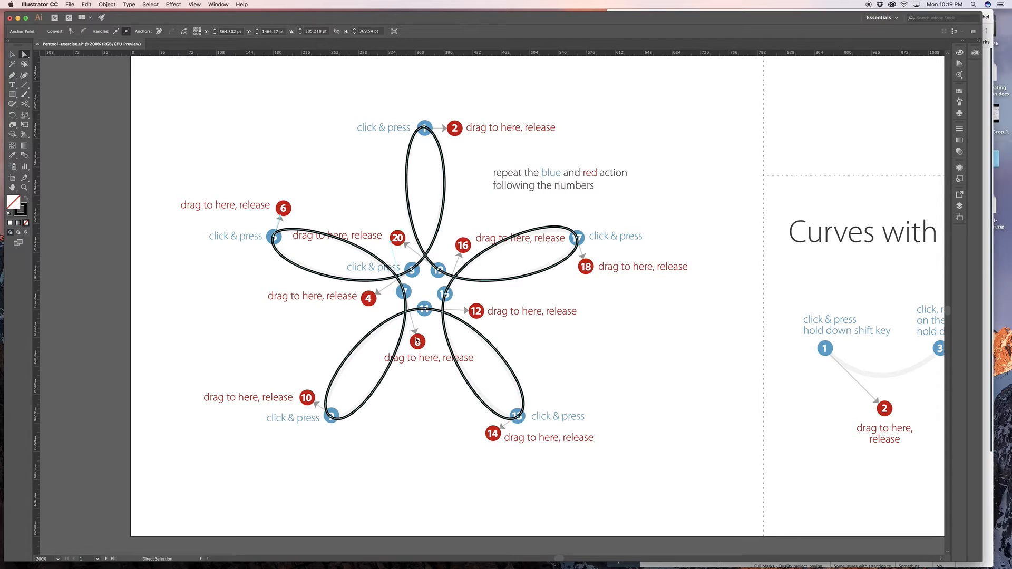
pyautogui.click(326, 396)
pyautogui.moveTo(308, 399); pyautogui.dragTo(307, 401)
# - Start tracing Curves with corner points using the Pen tool, placing dot 1 with its handle constrained toward dot 2 and an anchor on dot 3
pyautogui.press('space')
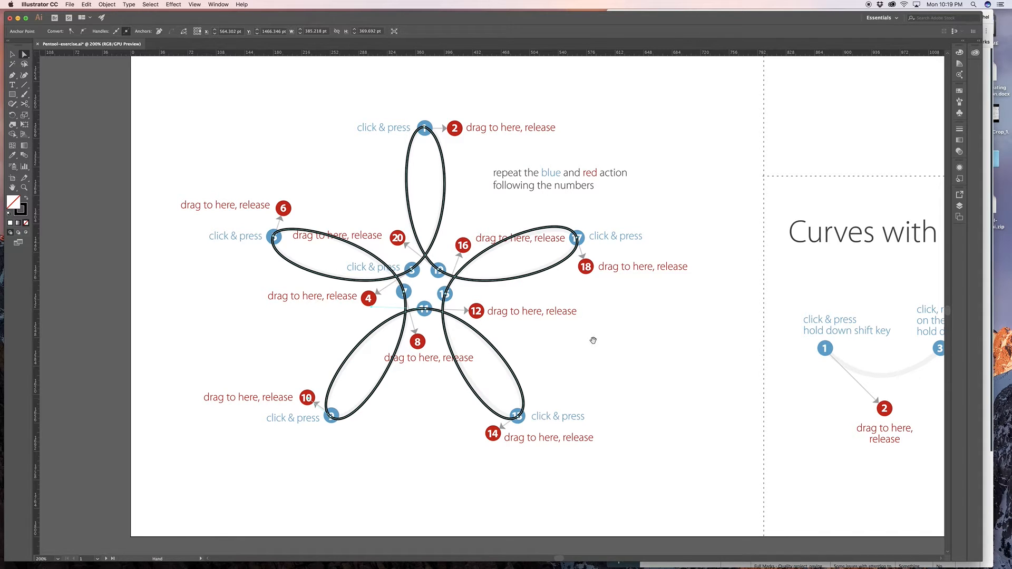
pyautogui.moveTo(649, 320); pyautogui.dragTo(355, 343)
pyautogui.moveTo(459, 363); pyautogui.dragTo(264, 276)
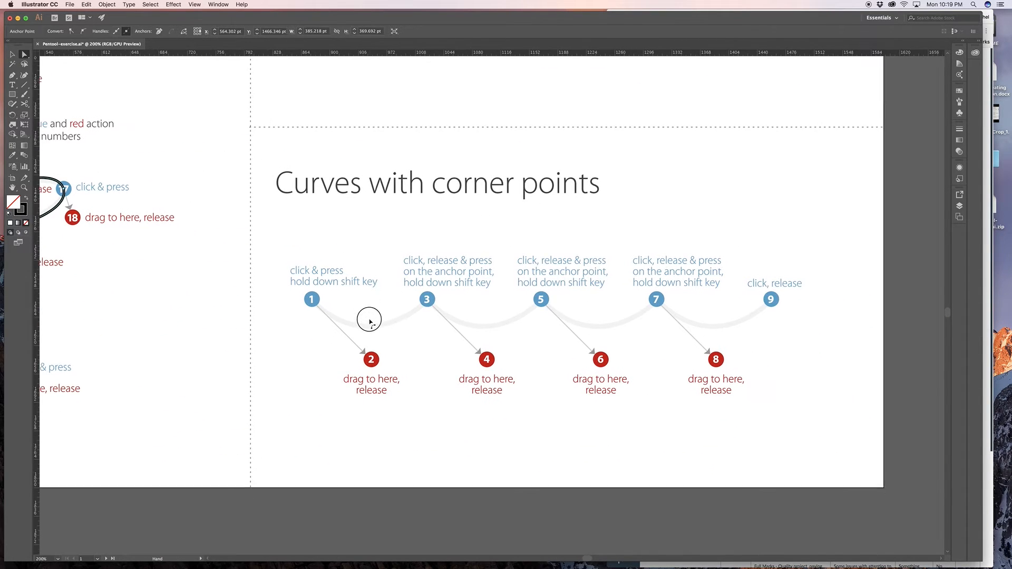
pyautogui.moveTo(393, 303); pyautogui.dragTo(369, 323)
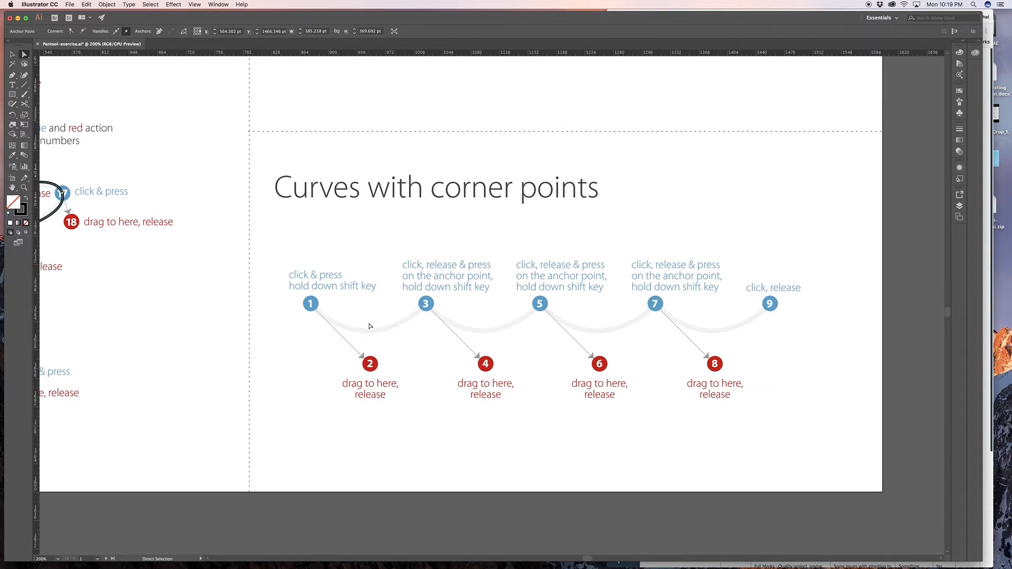
pyautogui.click(12, 75)
pyautogui.click(310, 306)
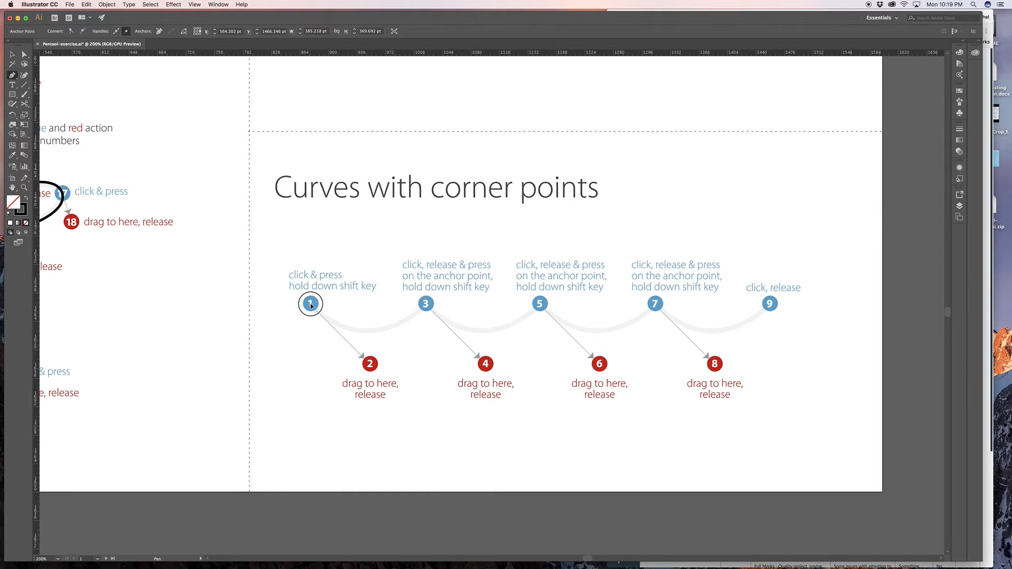
pyautogui.moveTo(311, 305); pyautogui.dragTo(370, 364)
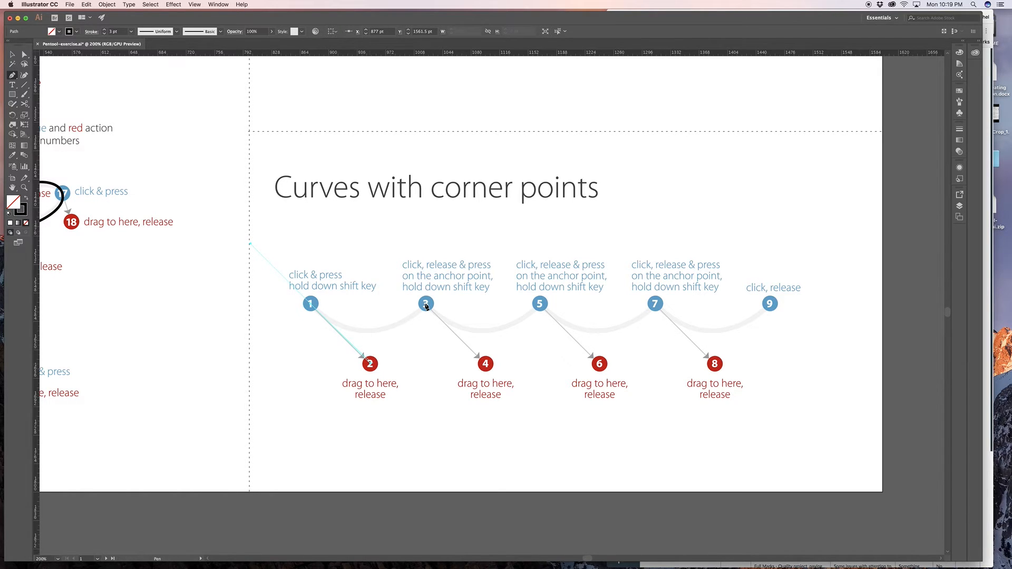
pyautogui.click(426, 305)
pyautogui.press('shift')
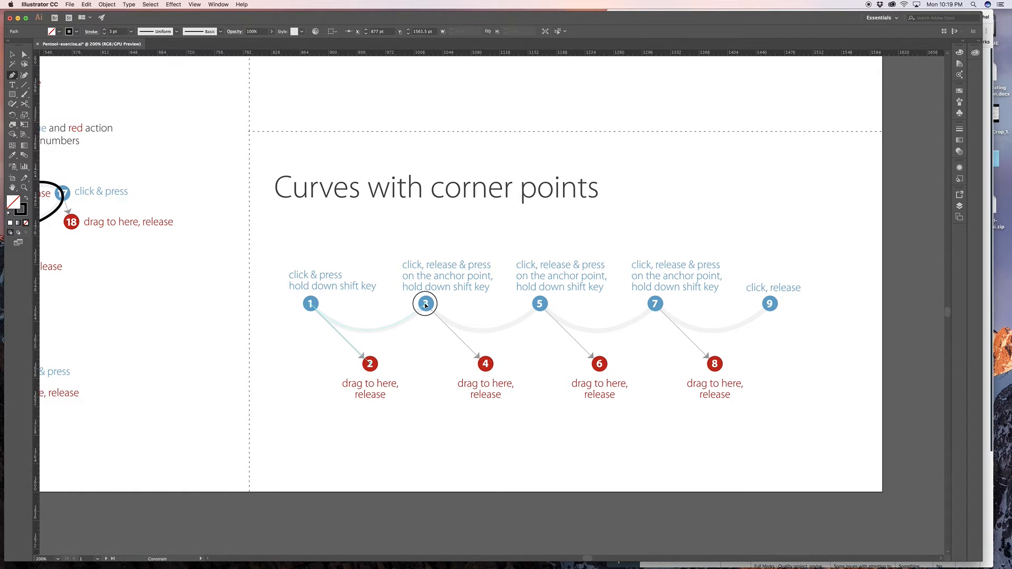
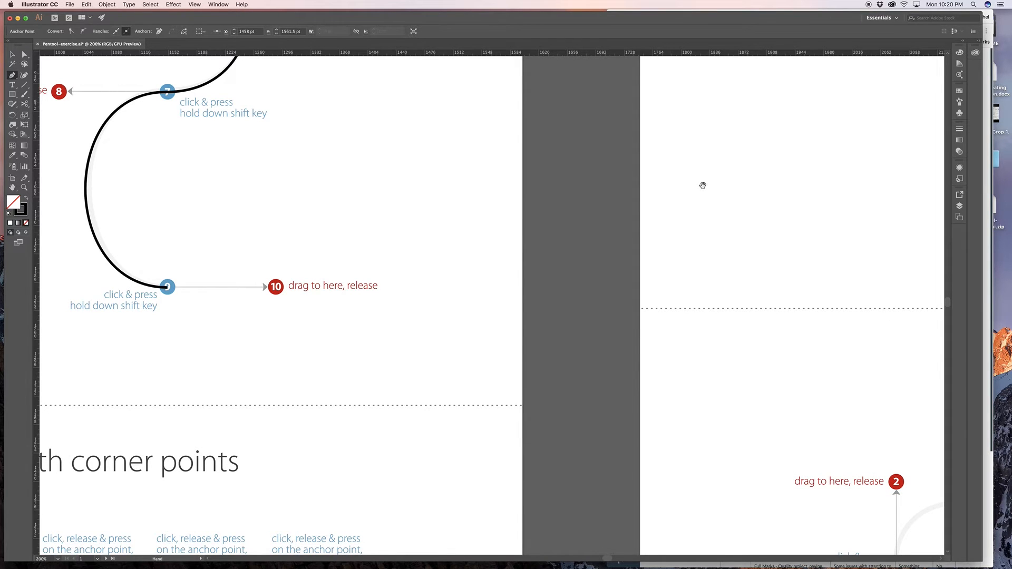
# - Start tracing Curved lines with corners: place dot 1 with its handle toward dot 2, dot 3 toward dot 4, and swing that handle to dot 5
pyautogui.hscroll(15, 703, 185)
pyautogui.hscroll(10, 526, 204)
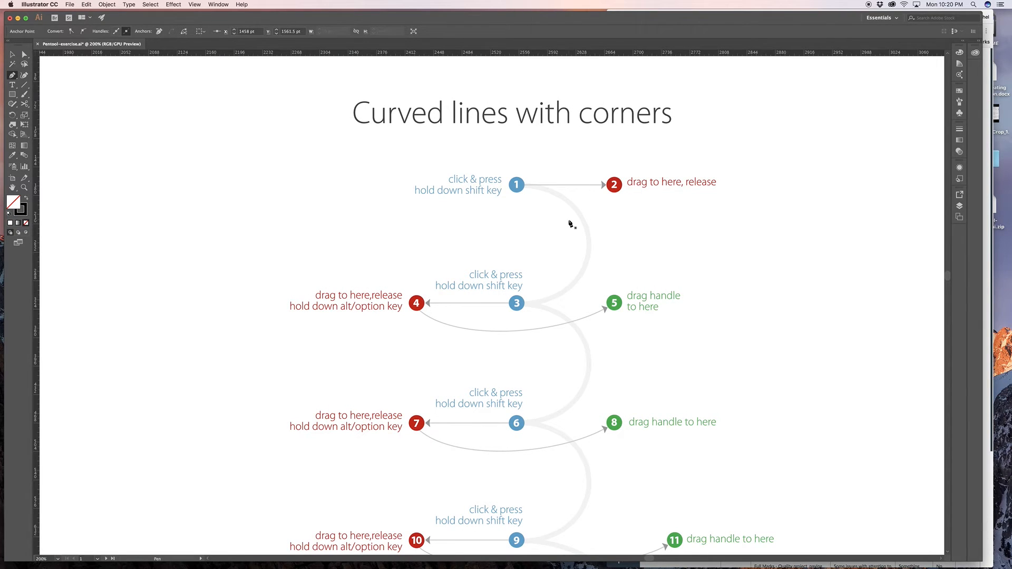
pyautogui.scroll(-3, 571, 225)
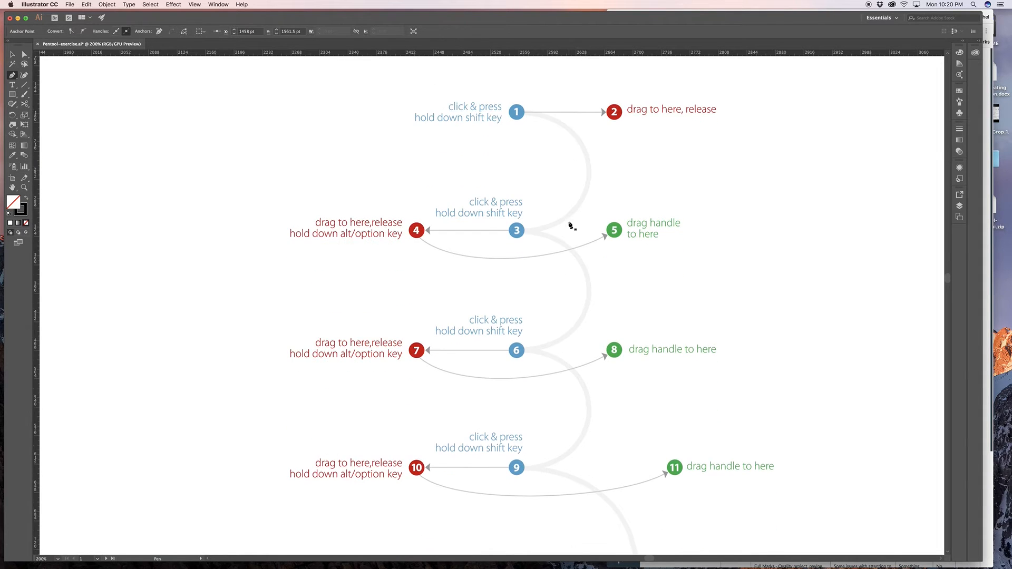
pyautogui.scroll(1, 571, 226)
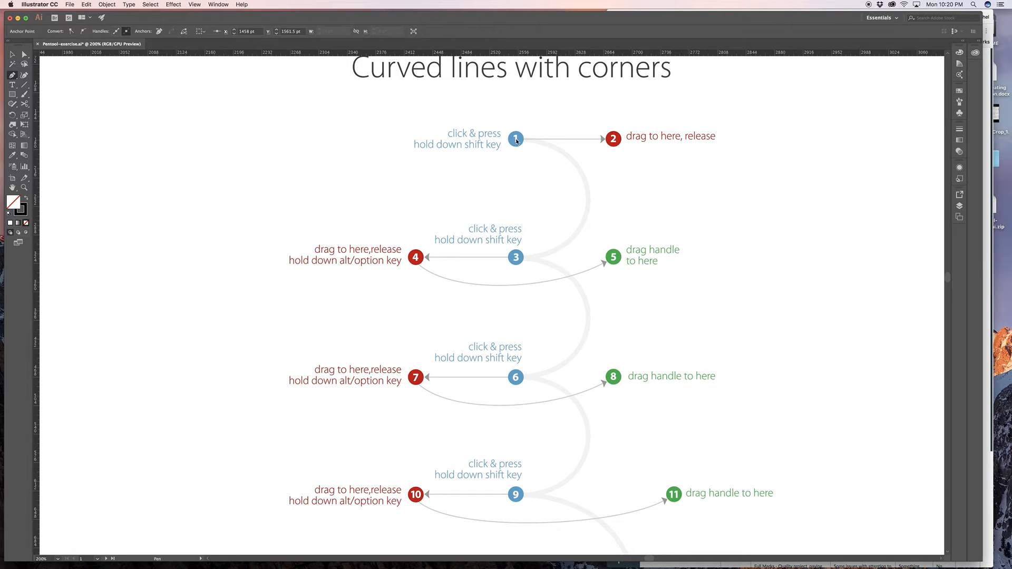
pyautogui.moveTo(516, 139); pyautogui.dragTo(614, 140)
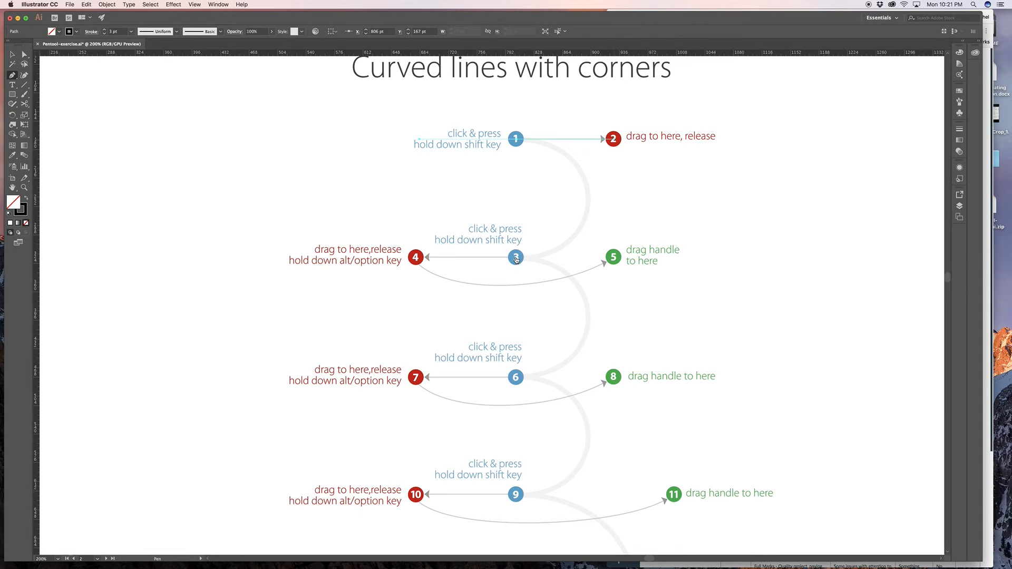
pyautogui.moveTo(516, 258); pyautogui.dragTo(417, 261)
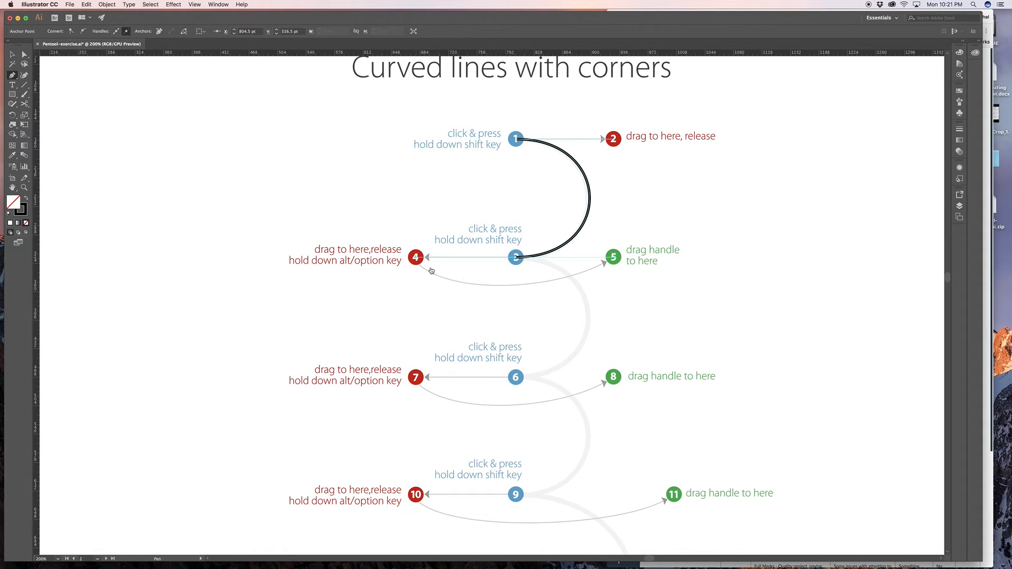
pyautogui.press('alt')
pyautogui.moveTo(417, 258); pyautogui.dragTo(615, 259)
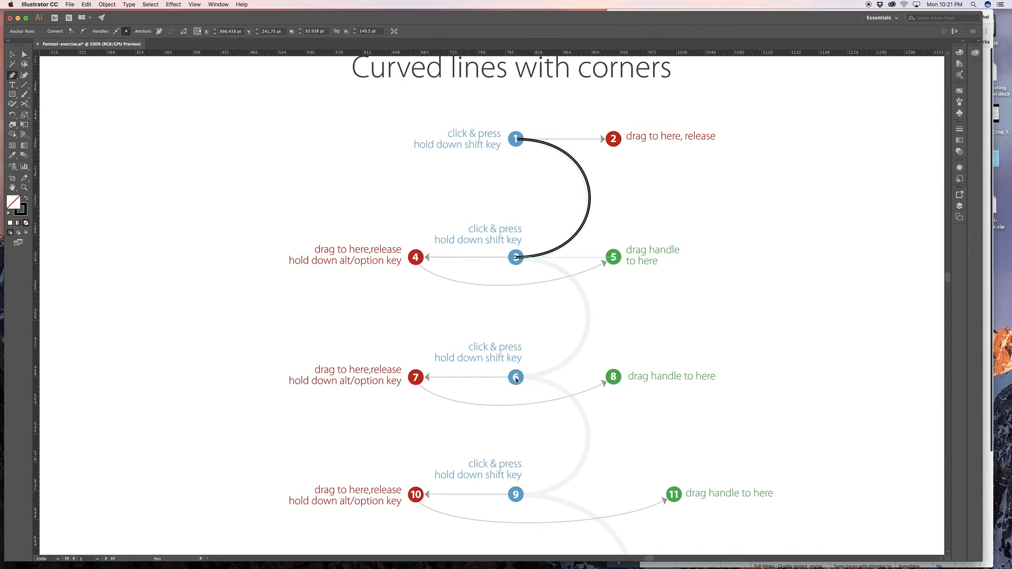
# - Add the anchor at dot 6 with its handle extended to dot 7, and swing the outgoing handle over to dot 8
pyautogui.moveTo(516, 379); pyautogui.dragTo(416, 380)
pyautogui.scroll(-3, 416, 382)
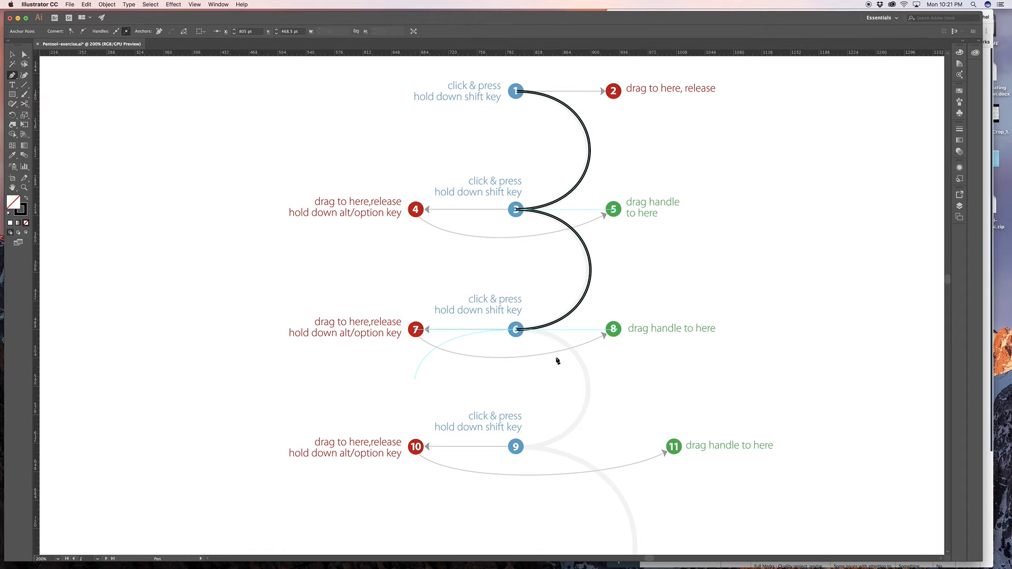
pyautogui.press('alt')
pyautogui.keyDown('alt'); pyautogui.click(415, 330); pyautogui.keyUp('alt')
pyautogui.click(615, 330)
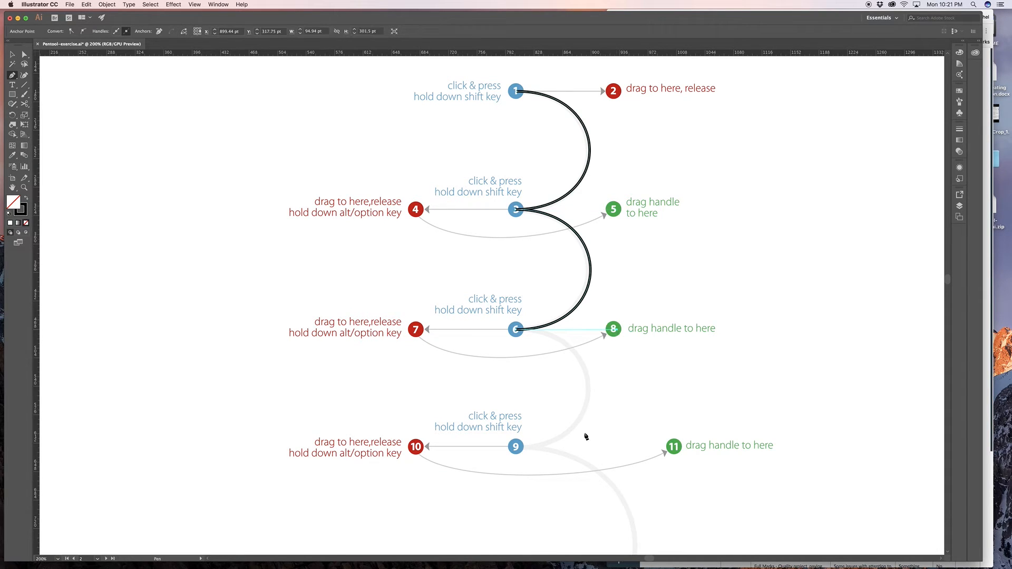
# - Add the anchor at dot 9 with its handle extended to dot 10, and swing the outgoing handle over to dot 11
pyautogui.scroll(-3, 517, 450)
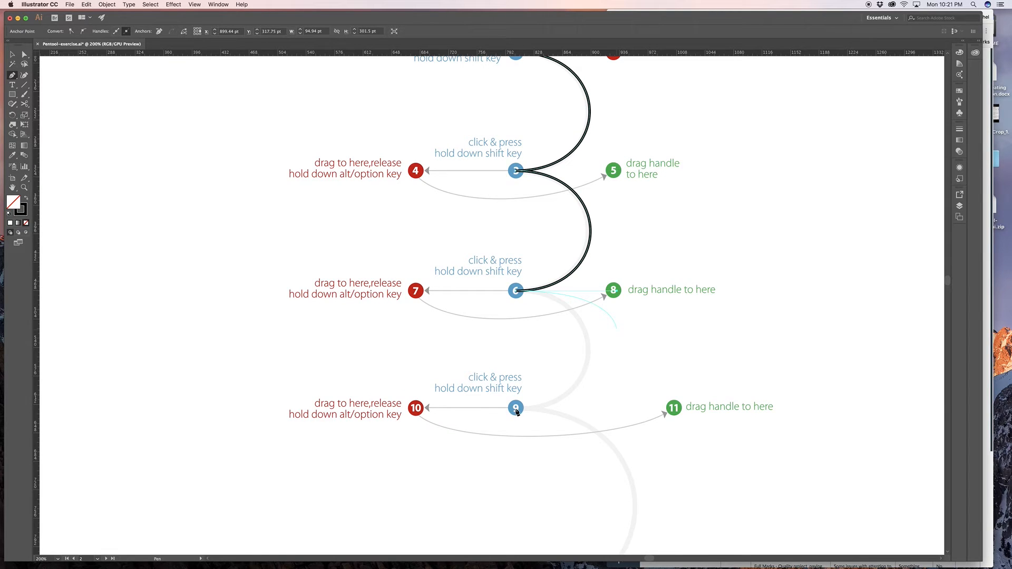
pyautogui.moveTo(517, 410); pyautogui.dragTo(416, 411)
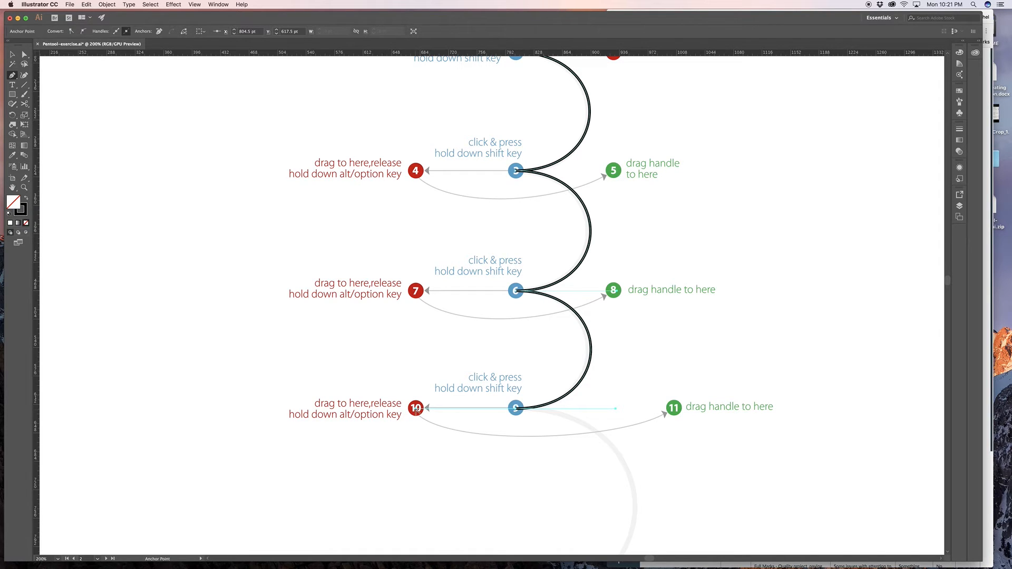
pyautogui.moveTo(416, 411); pyautogui.dragTo(671, 406)
# - Try to continue the path through dots 12 and 15 with handles extended only to dots 13 and 16, and undo both segments
pyautogui.scroll(-3, 662, 422)
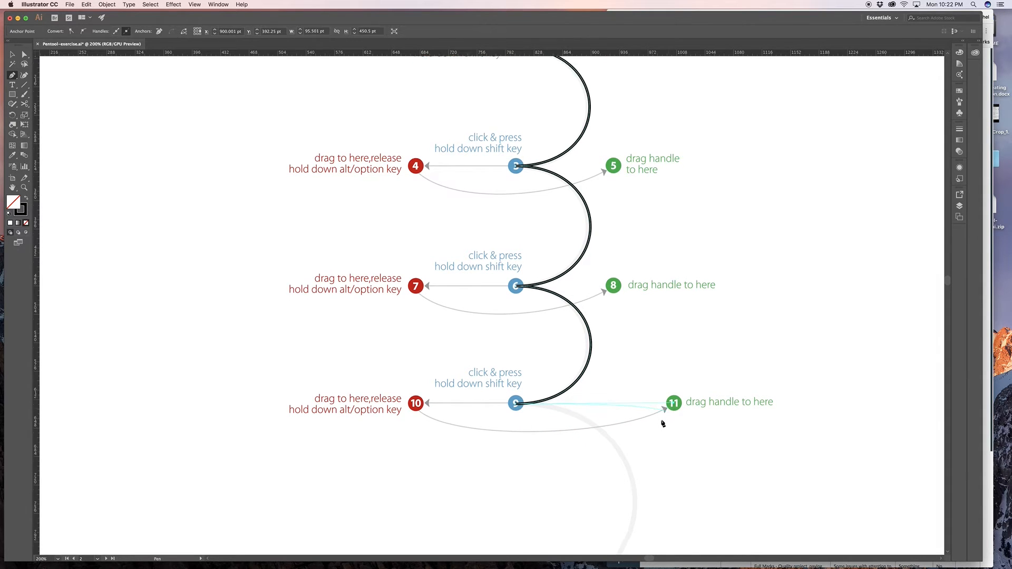
pyautogui.scroll(-5, 663, 424)
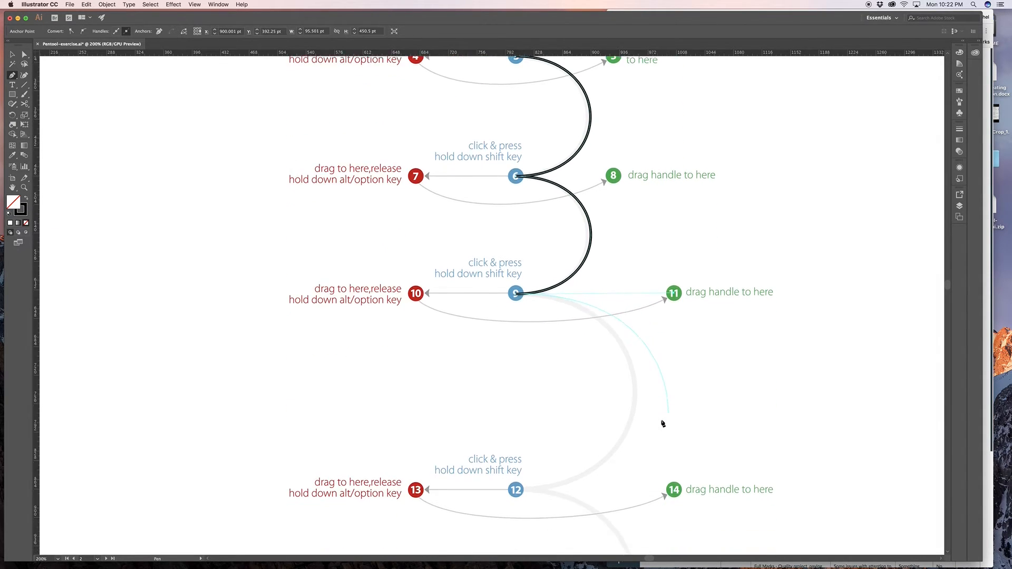
pyautogui.scroll(-3, 663, 423)
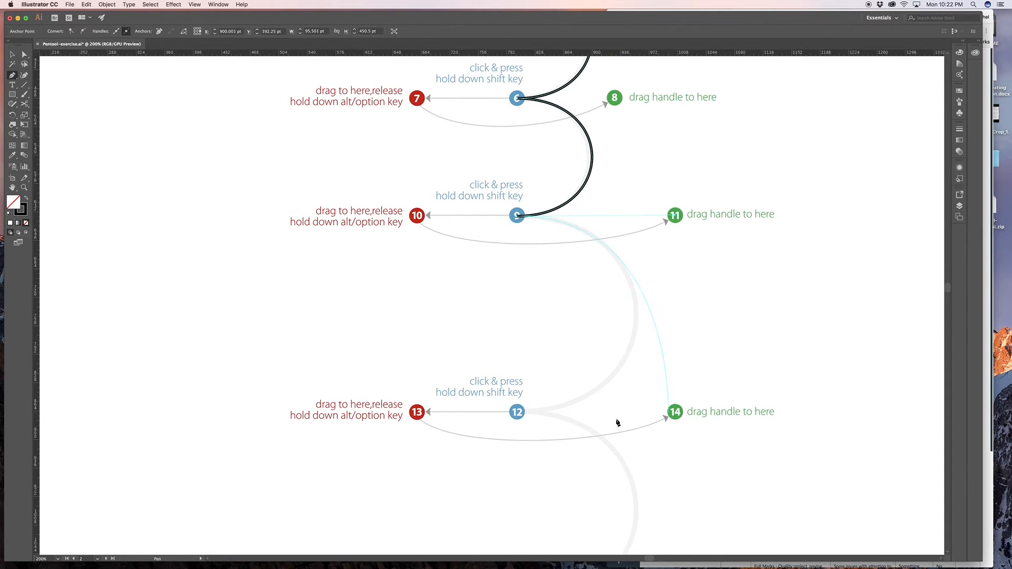
pyautogui.click(518, 415)
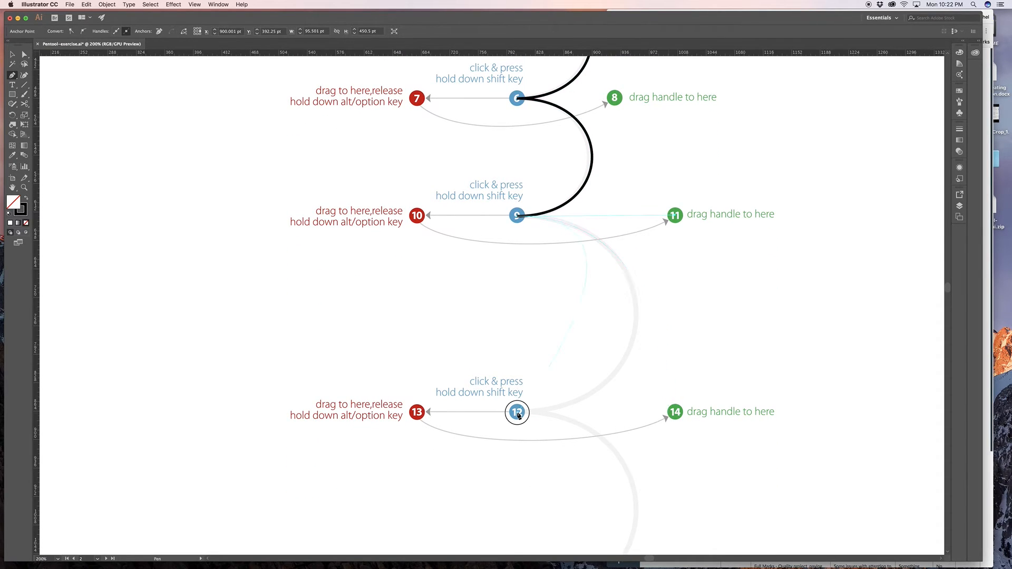
pyautogui.moveTo(518, 415); pyautogui.dragTo(418, 415)
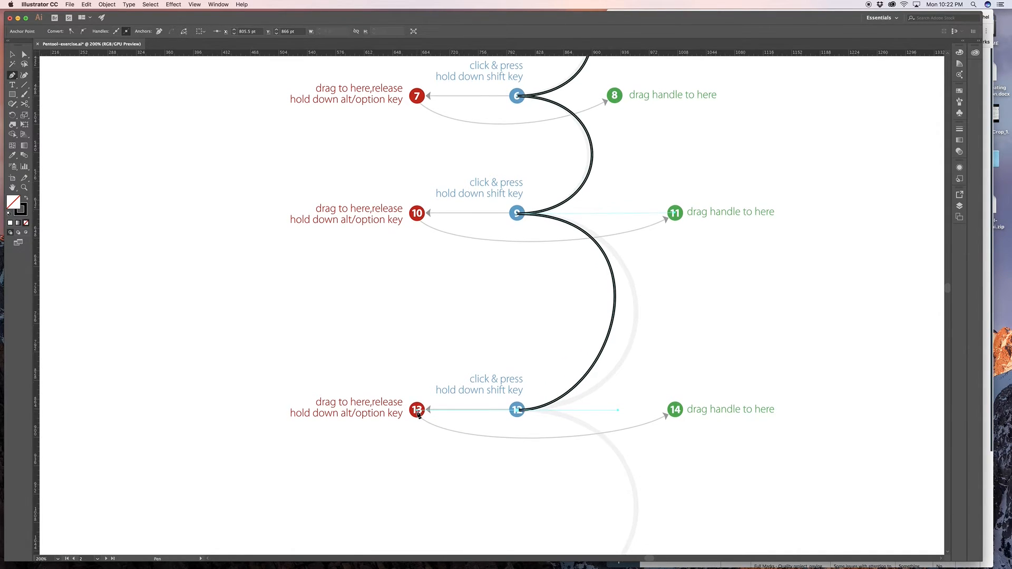
pyautogui.scroll(1, 419, 422)
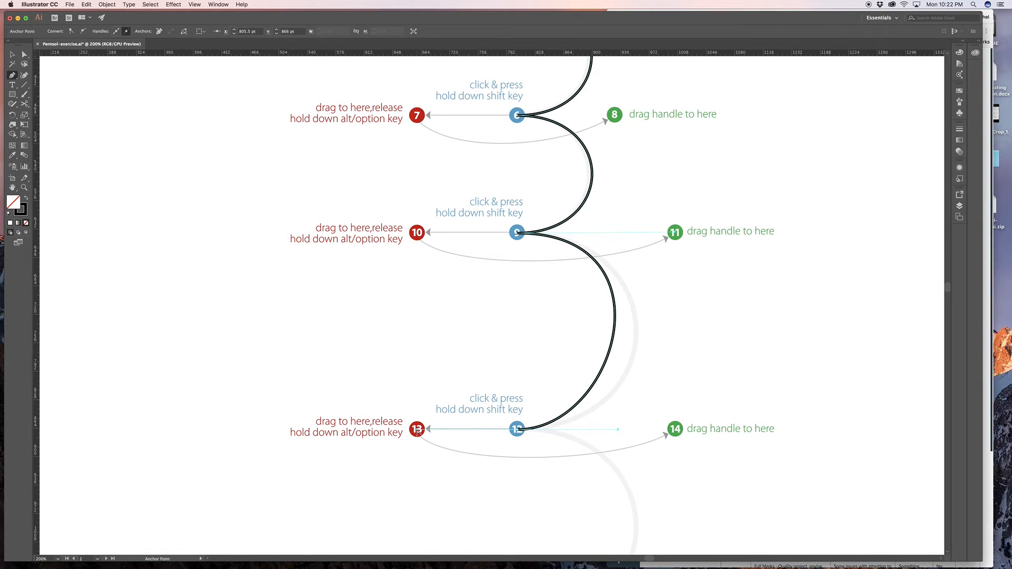
pyautogui.moveTo(417, 430); pyautogui.dragTo(672, 304)
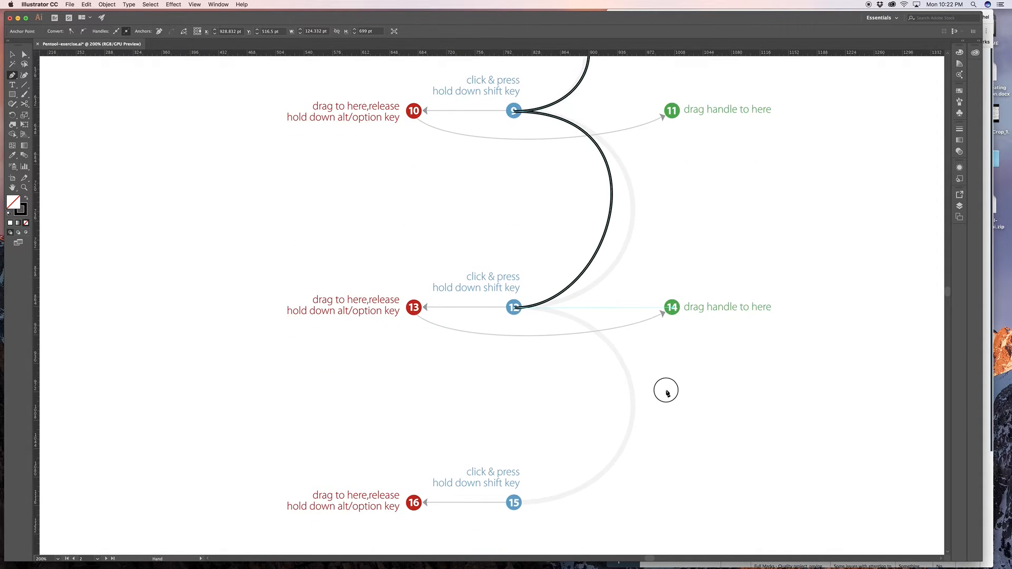
pyautogui.moveTo(664, 388); pyautogui.dragTo(662, 296)
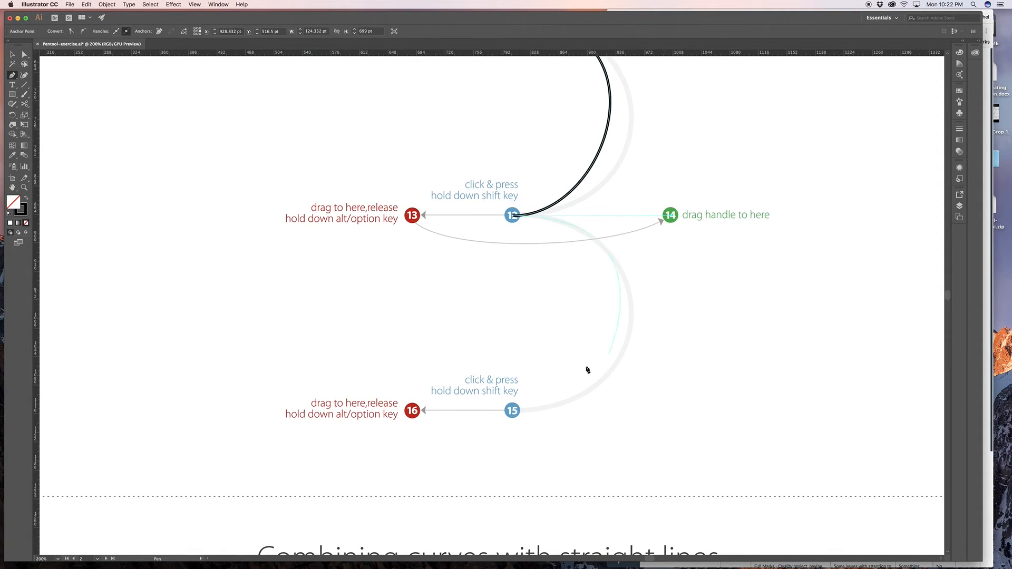
pyautogui.moveTo(516, 412); pyautogui.dragTo(408, 419)
pyautogui.moveTo(603, 317); pyautogui.dragTo(569, 440)
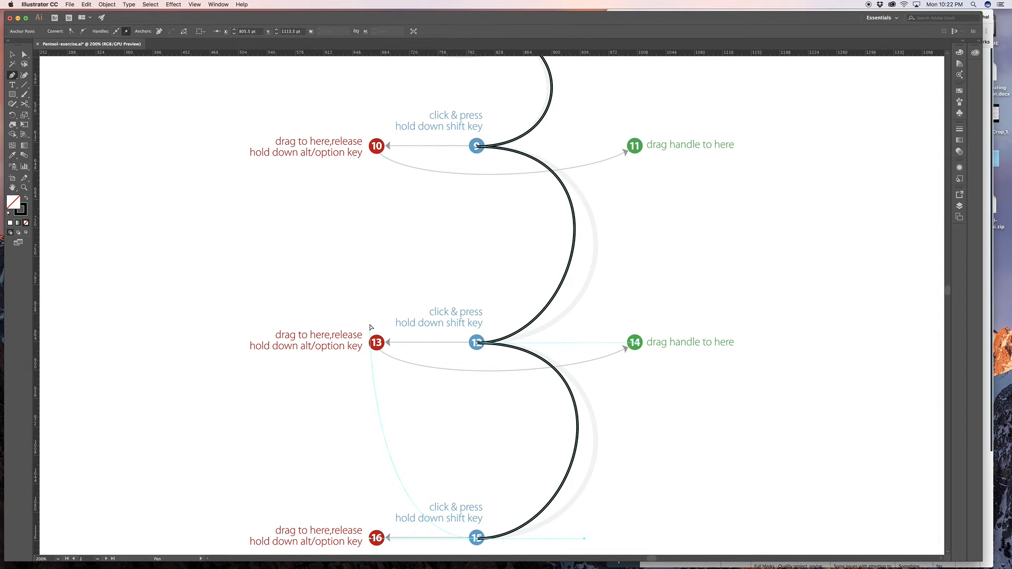
pyautogui.press('super+z')
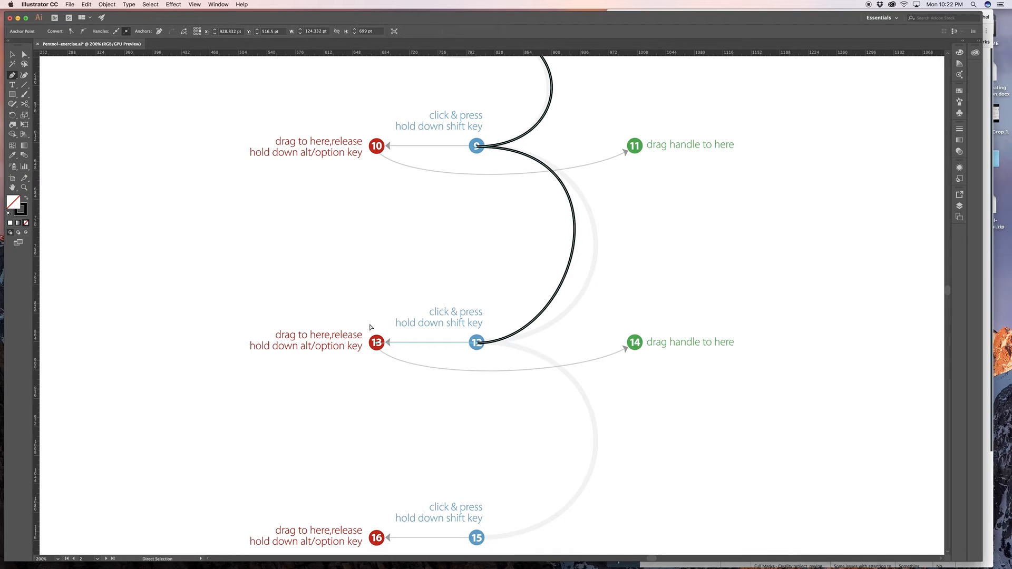
pyautogui.press('super+z')
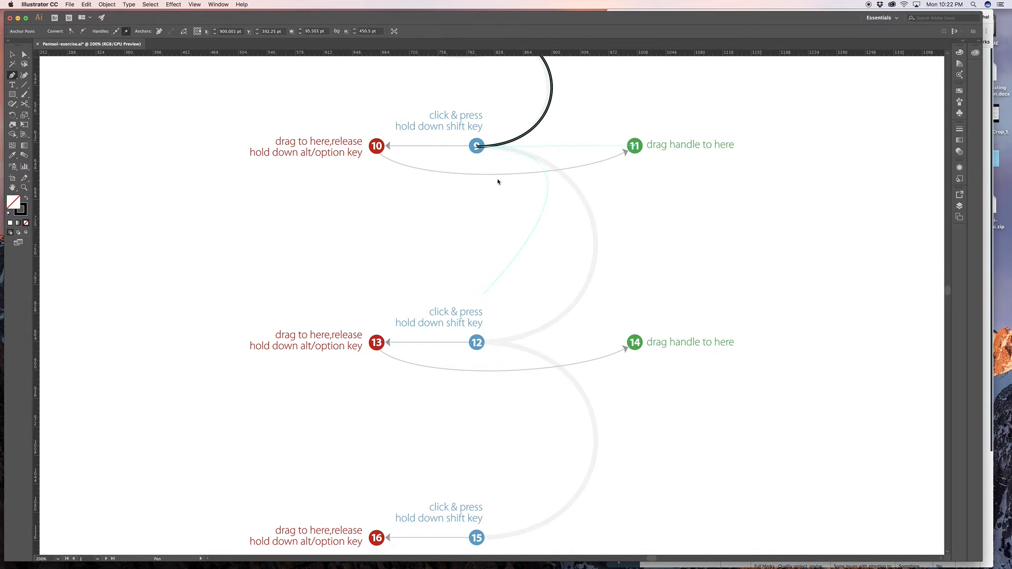
# - Add the anchor at dot 12 with its handle extended well past dot 13 to match the template arc, and swing the outgoing handle to dot 14
pyautogui.moveTo(479, 347); pyautogui.dragTo(316, 345)
pyautogui.scroll(-1, 515, 154)
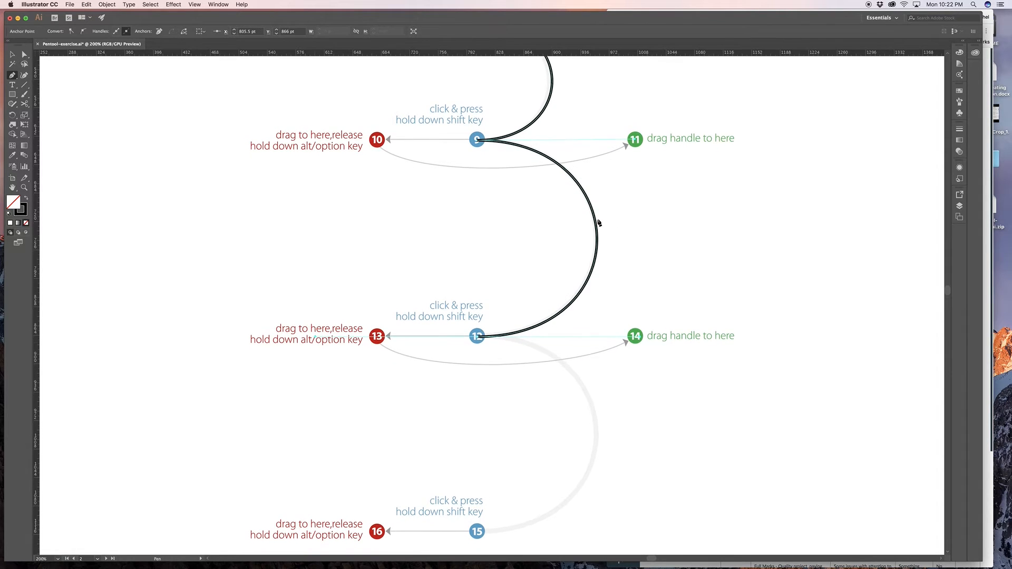
pyautogui.scroll(-3, 447, 328)
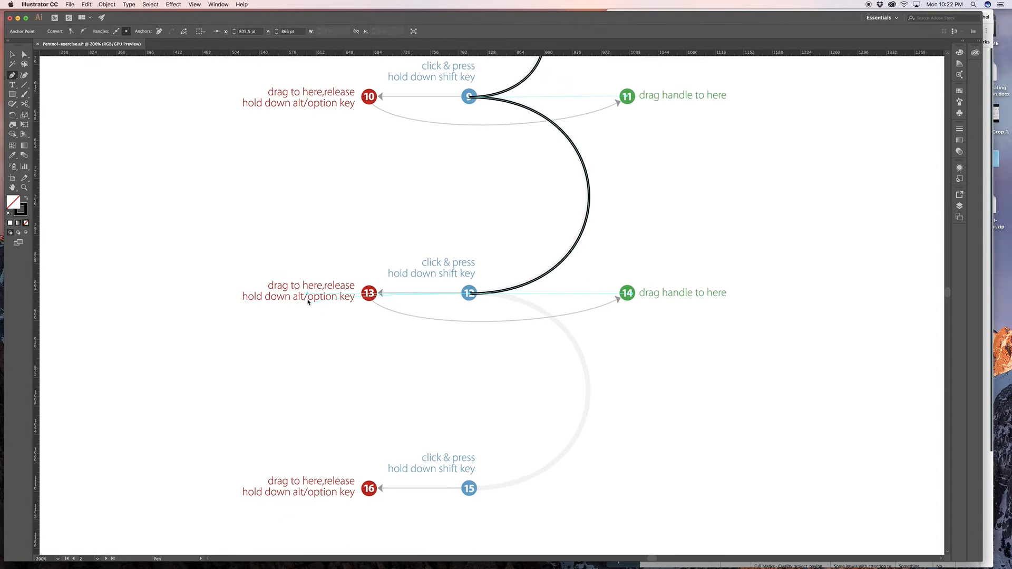
pyautogui.moveTo(308, 296); pyautogui.dragTo(628, 294)
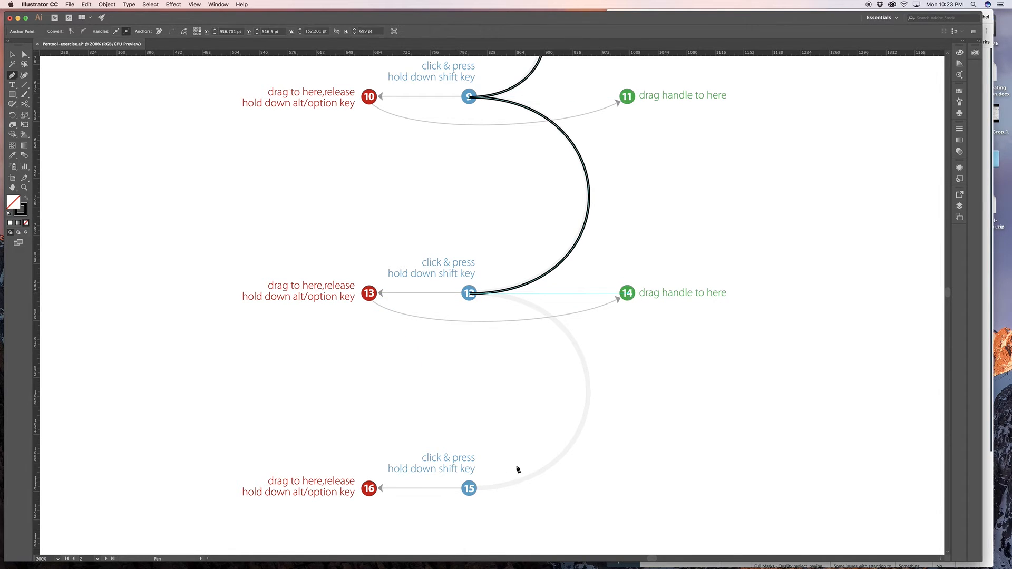
# - Finish the cornered curve at dot 15 with its handle extended well past dot 16, and end the path
pyautogui.moveTo(468, 493); pyautogui.dragTo(312, 493)
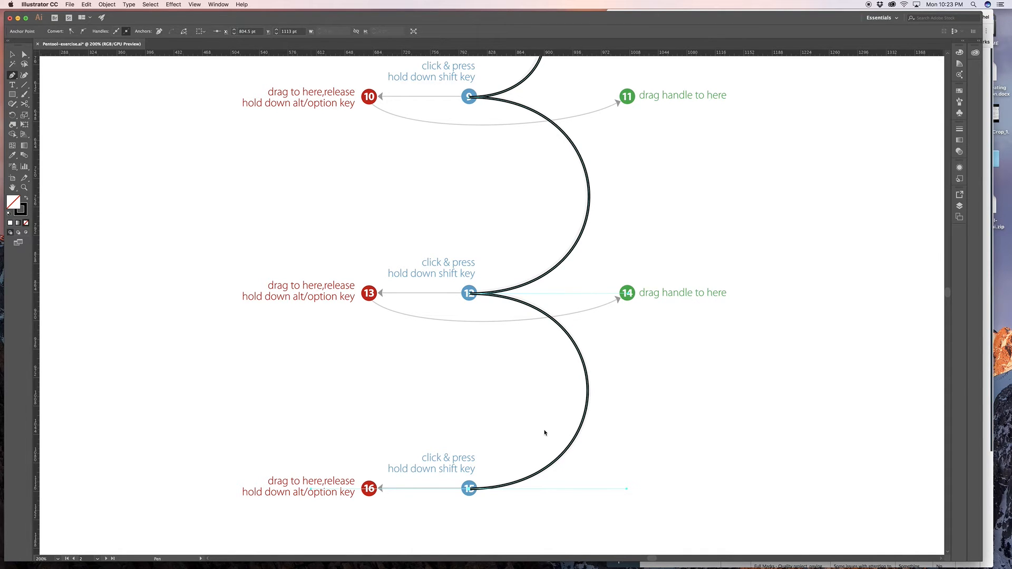
pyautogui.press('space')
pyautogui.moveTo(425, 432); pyautogui.dragTo(534, 246)
pyautogui.moveTo(472, 367); pyautogui.dragTo(528, 262)
pyautogui.moveTo(454, 306); pyautogui.dragTo(678, 312)
pyautogui.moveTo(318, 316); pyautogui.dragTo(159, 278)
pyautogui.moveTo(615, 333); pyautogui.dragTo(472, 291)
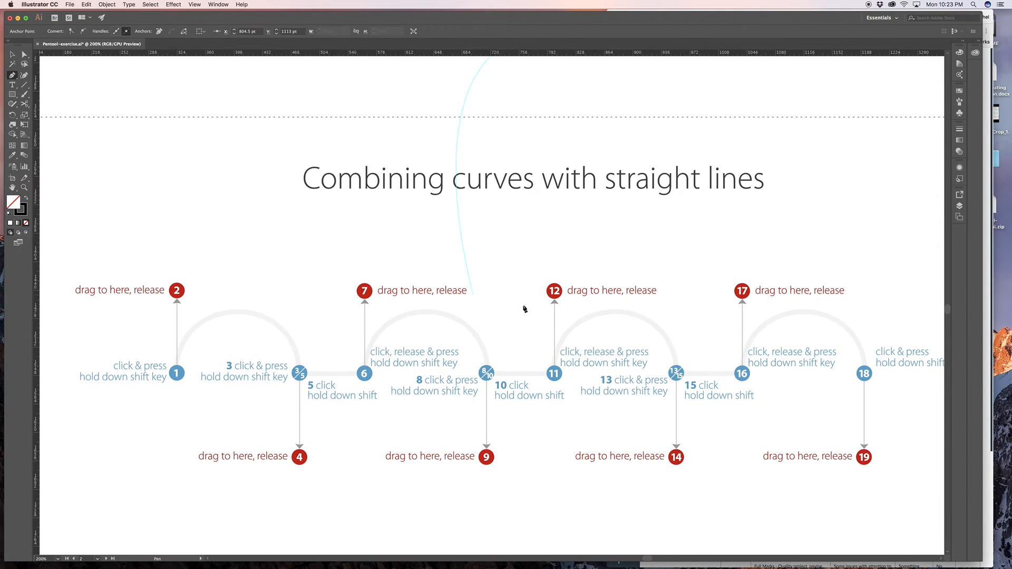
pyautogui.press('Escape')
# - Bring the Combining curves with straight lines exercise fully into view for tracing from dot 1
pyautogui.hscroll(-1, 601, 198)
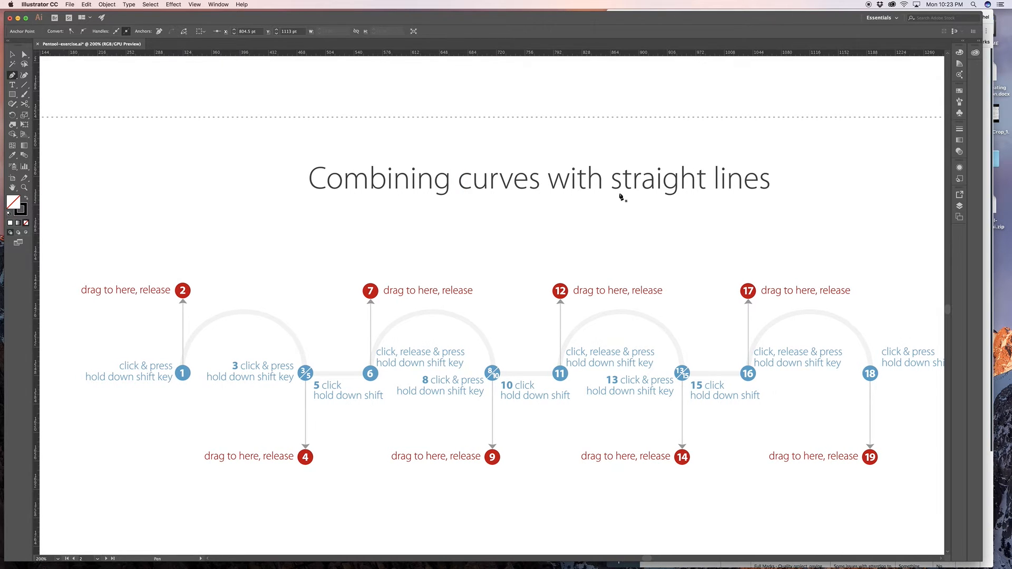
pyautogui.scroll(-2, 400, 285)
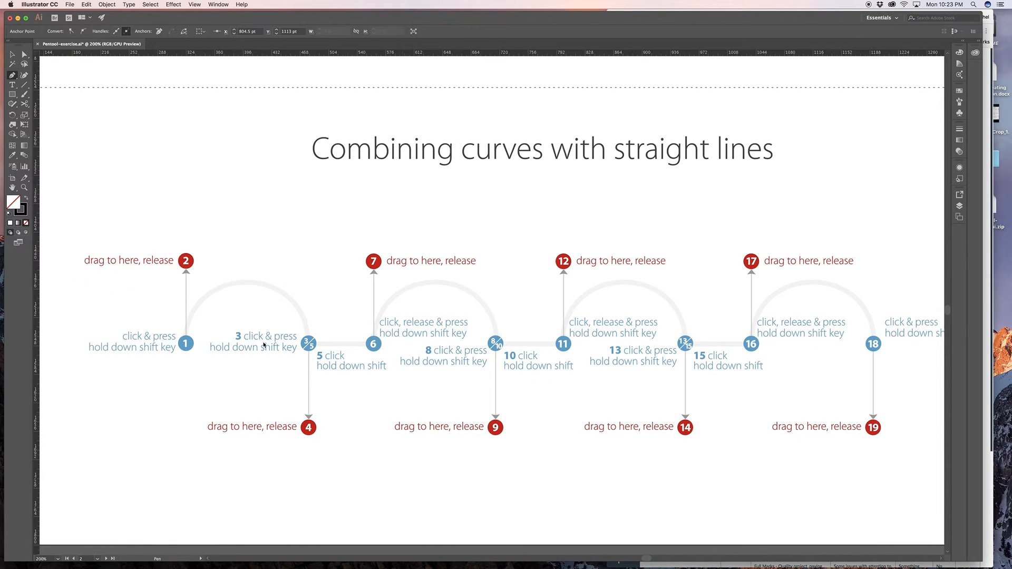
pyautogui.scroll(-1, 179, 348)
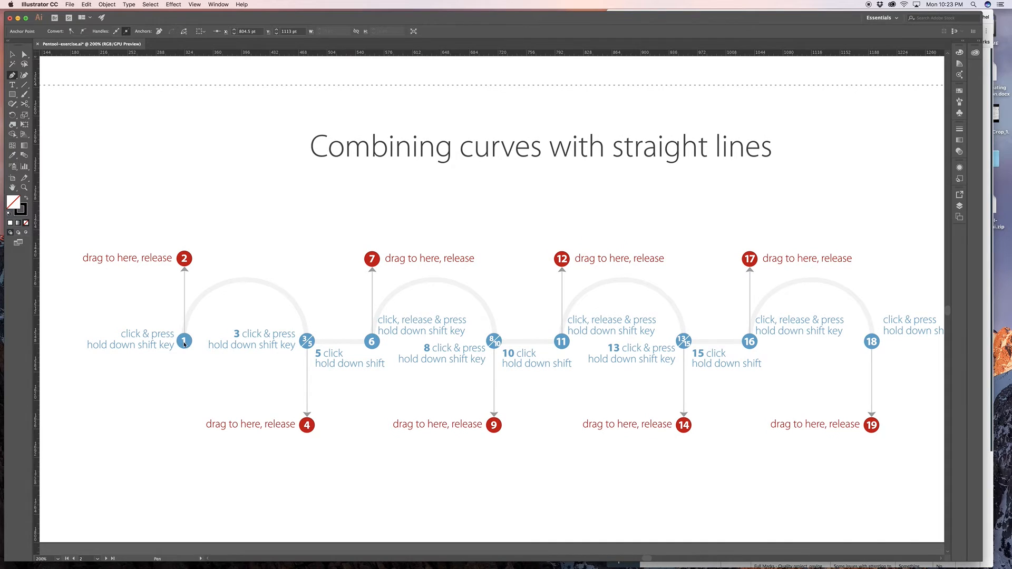
pyautogui.hscroll(-2, 184, 340)
pyautogui.scroll(1, 184, 340)
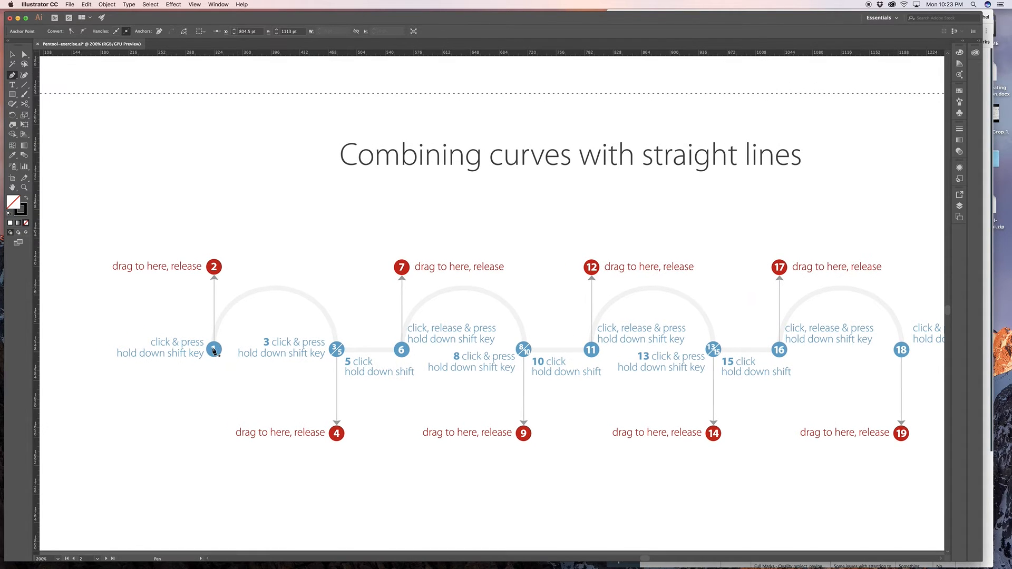
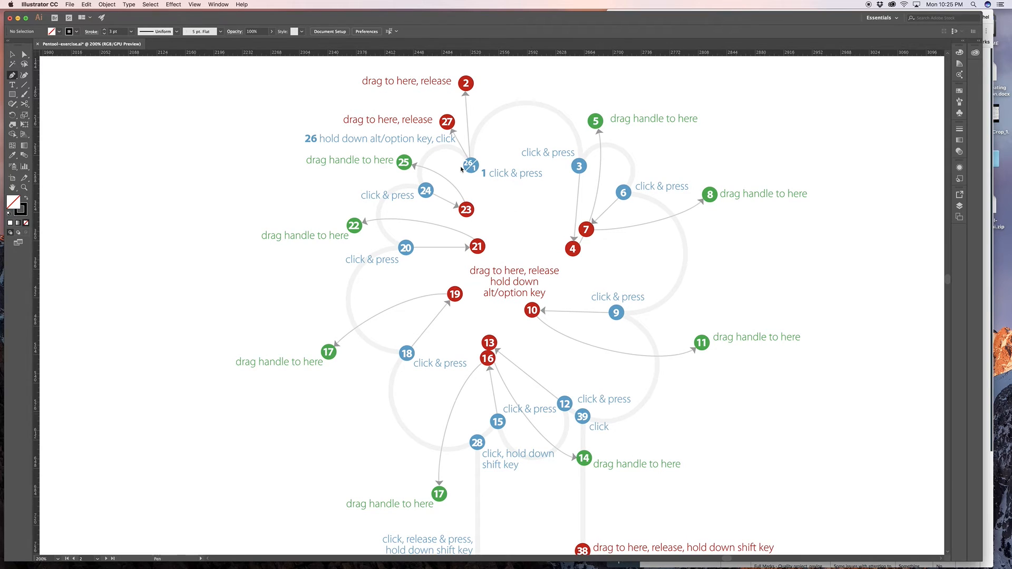
# - Start the tree crown at dot 1 with its handle to dot 2, curve to dot 3 with its handle to dot 4, and swing the outgoing handle to dot 5
pyautogui.scroll(3, 463, 170)
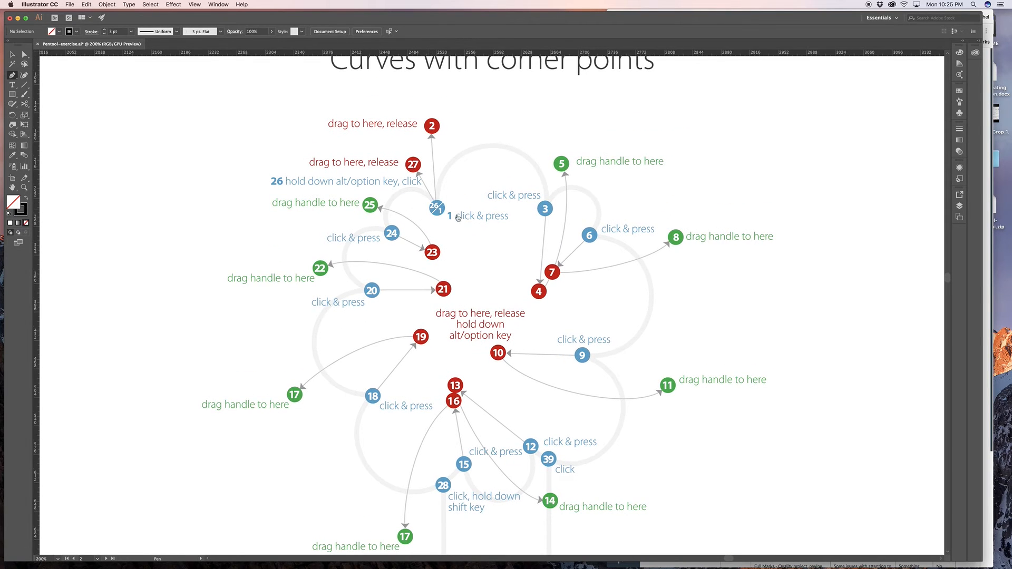
pyautogui.click(437, 209)
pyautogui.moveTo(437, 209); pyautogui.dragTo(431, 128)
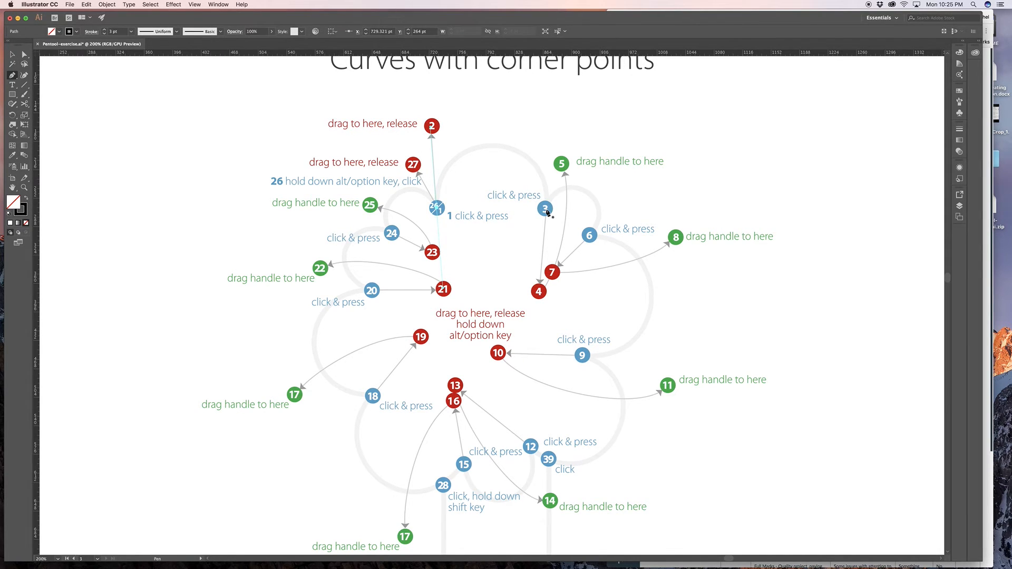
pyautogui.moveTo(546, 210); pyautogui.dragTo(546, 299)
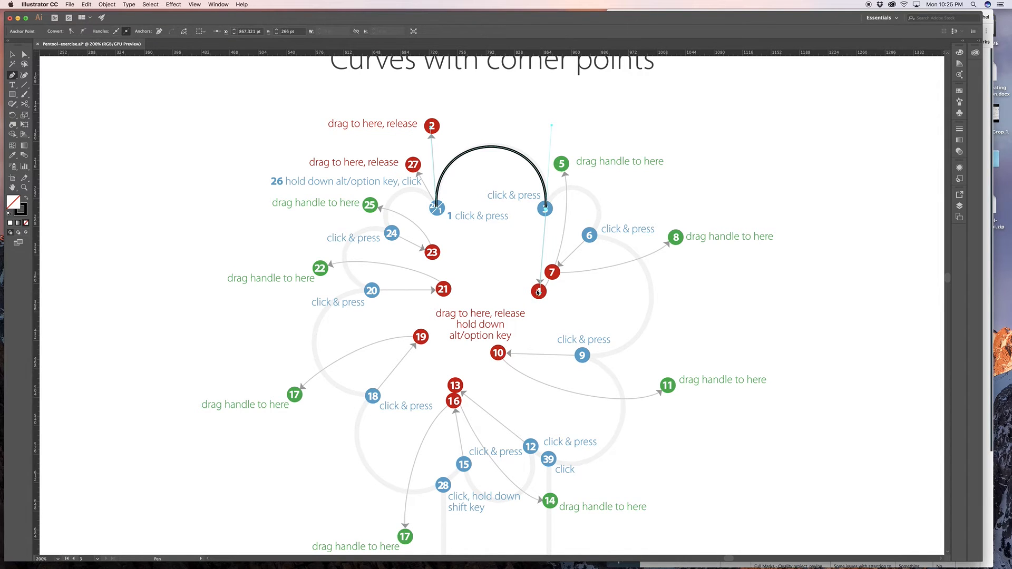
pyautogui.moveTo(540, 294); pyautogui.dragTo(562, 165)
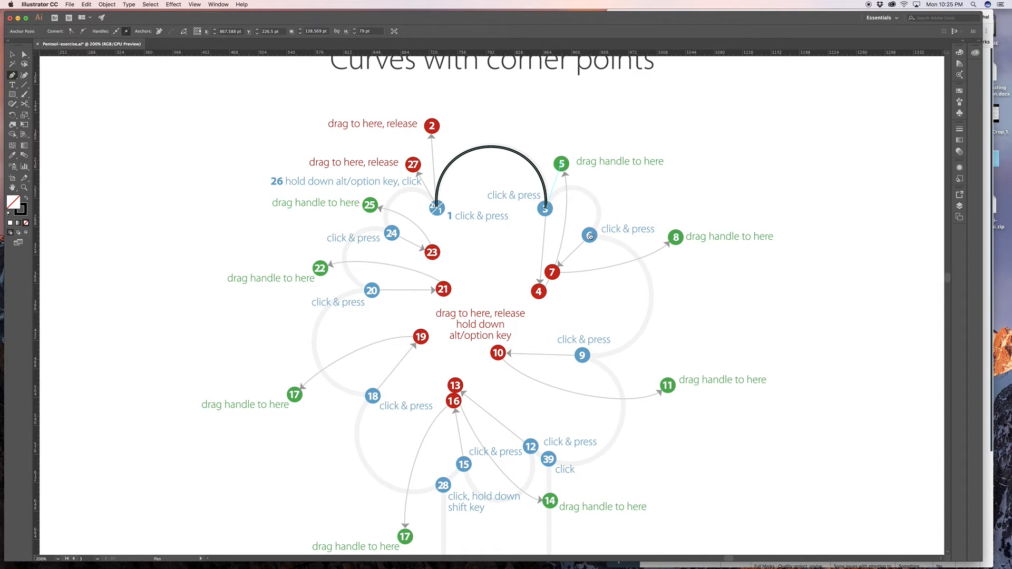
# - Add the crown anchor at dot 6 with its handle pulled to dot 7, and swing the outgoing handle to dot 8
pyautogui.moveTo(590, 236); pyautogui.dragTo(557, 275)
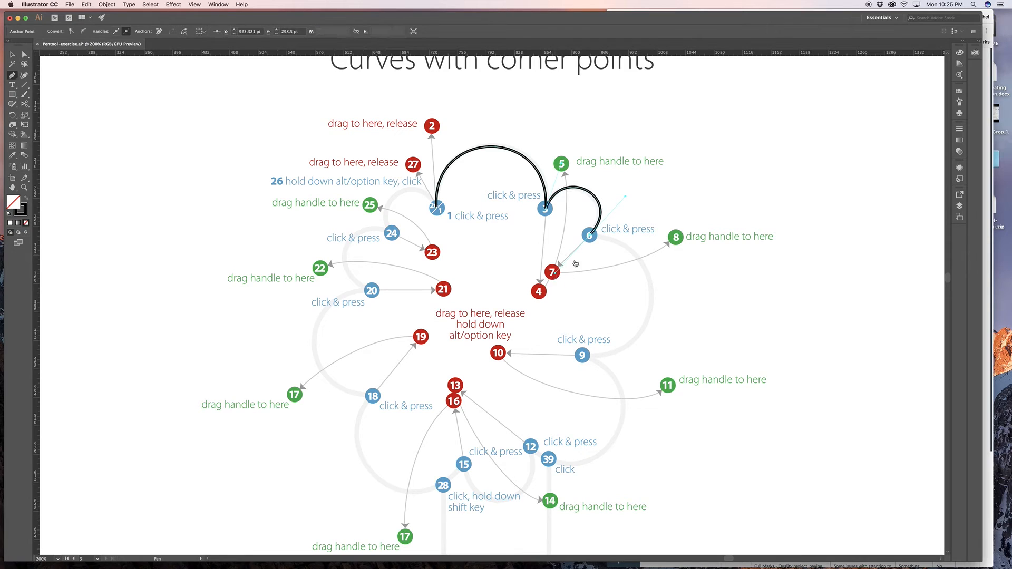
pyautogui.press('alt')
pyautogui.moveTo(556, 273); pyautogui.dragTo(677, 239)
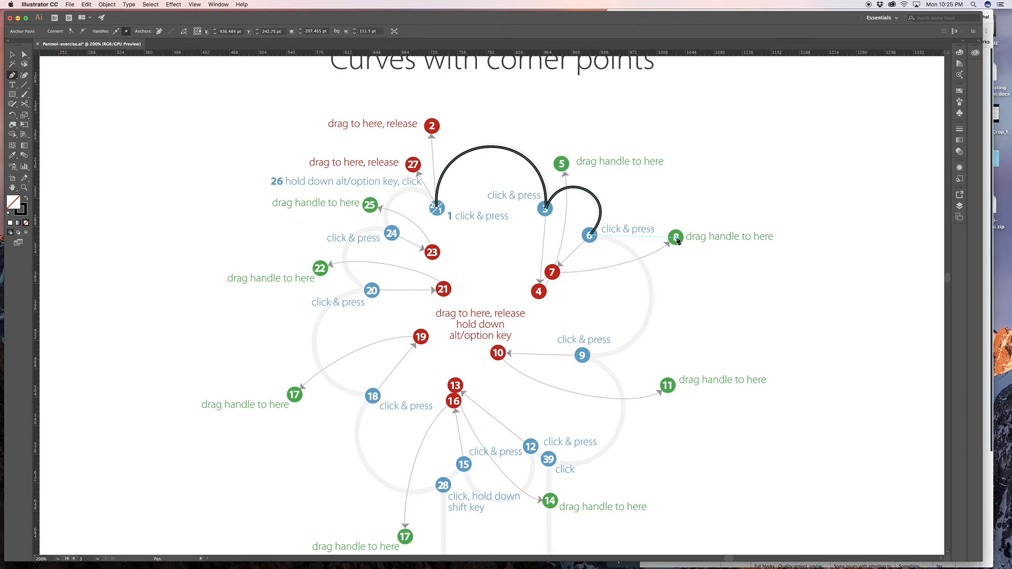
# - Add crown anchors at dots 9 and 12 with handles toward dots 10 and 13, swinging their outgoing handles to dots 11 and 14
pyautogui.moveTo(584, 359); pyautogui.dragTo(497, 356)
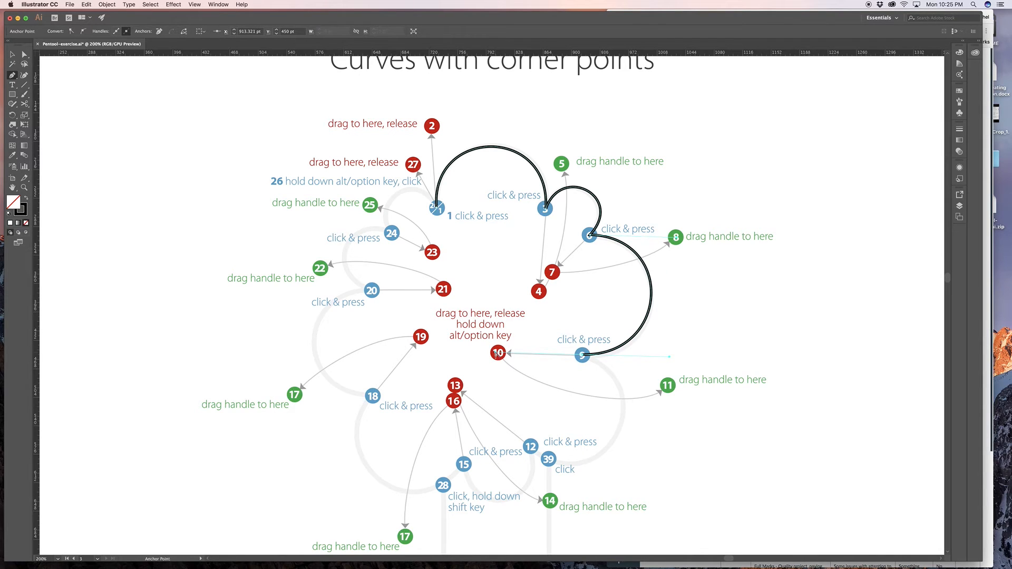
pyautogui.press('alt')
pyautogui.moveTo(497, 354); pyautogui.dragTo(689, 293)
pyautogui.press('space')
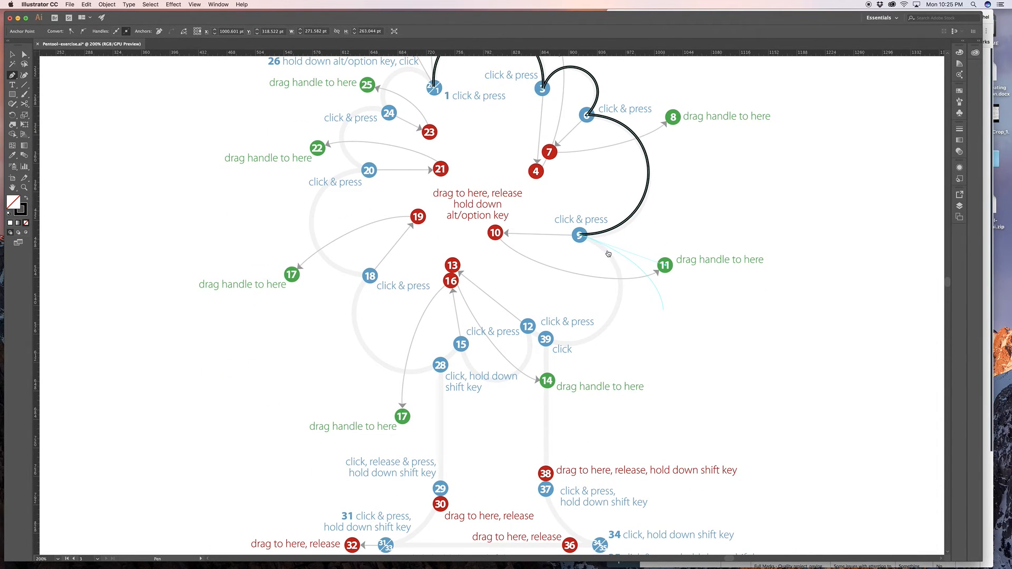
pyautogui.moveTo(527, 325); pyautogui.dragTo(552, 365)
pyautogui.scroll(-1, 452, 266)
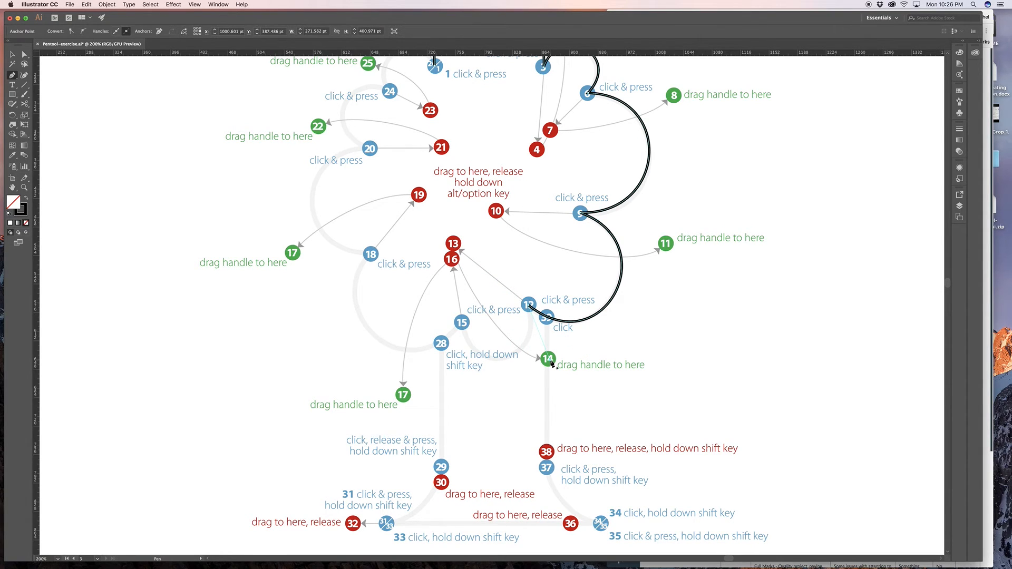
# - Try to curve the crown path from dot 12 to dot 15, once with dot 12's outgoing handle retracted, and undo both segments
pyautogui.moveTo(462, 323); pyautogui.dragTo(458, 309)
pyautogui.press('super+z')
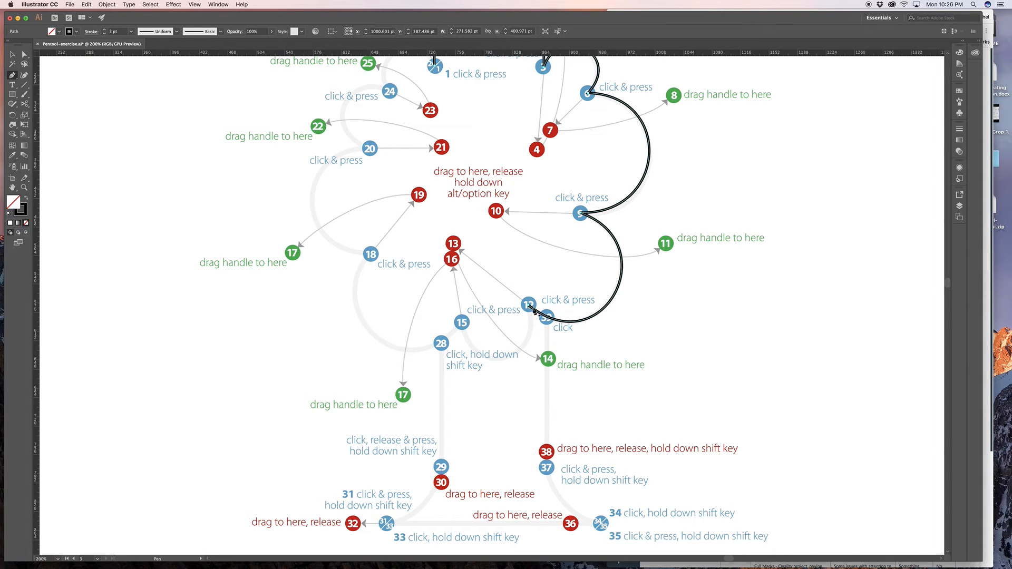
pyautogui.click(530, 308)
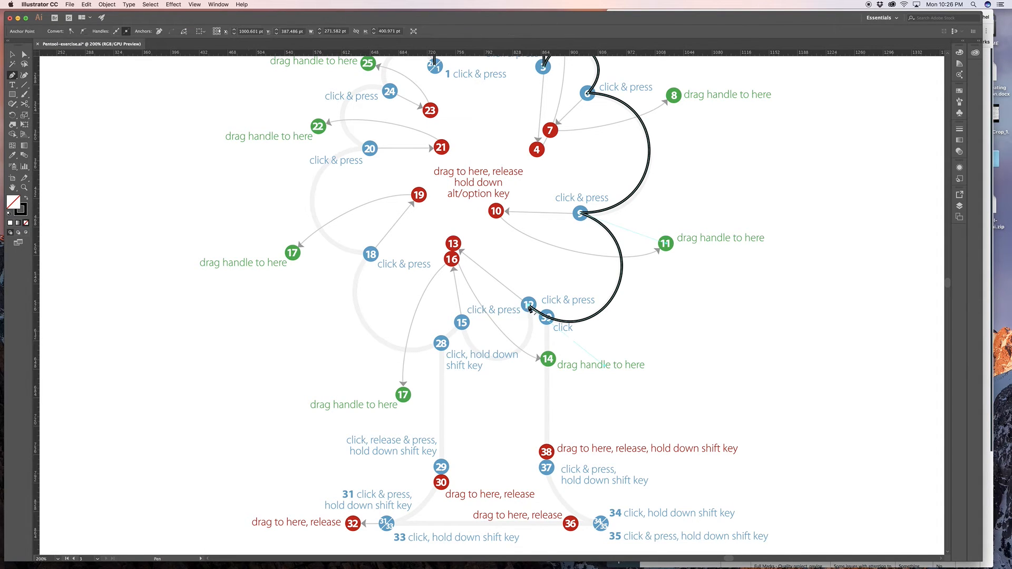
pyautogui.moveTo(462, 324); pyautogui.dragTo(434, 236)
pyautogui.scroll(-1, 434, 236)
pyautogui.scroll(-1, 523, 303)
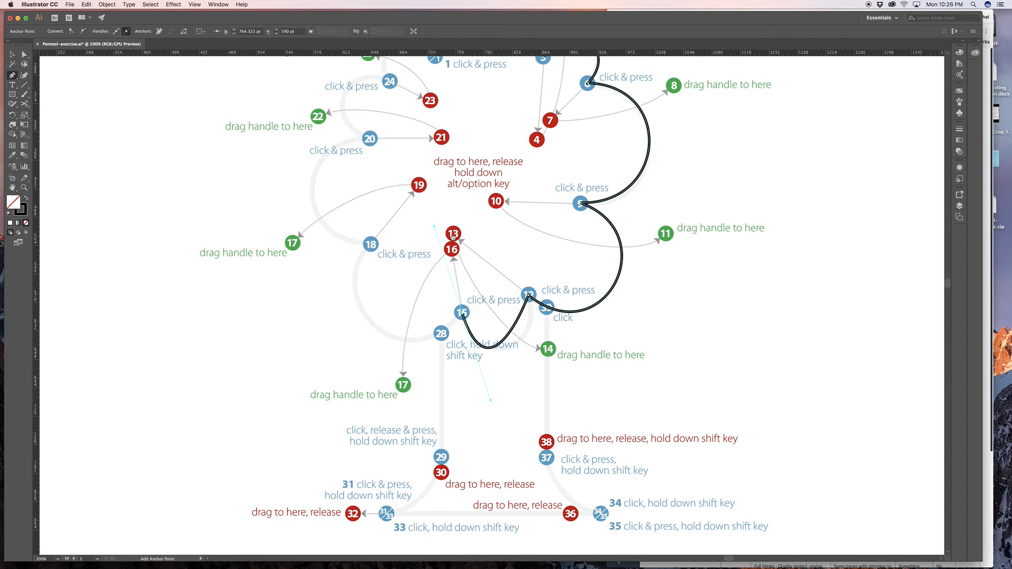
pyautogui.hotkey('ctrl', 'z')
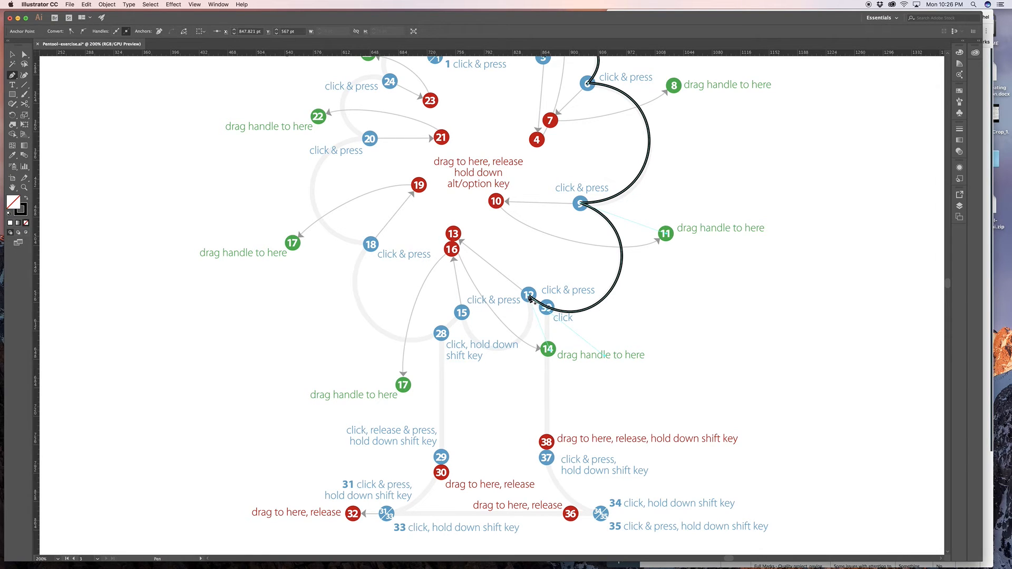
# - Pull dot 12's outgoing handle to dot 14, curve to dot 15 with its handle to dot 16, and swing the outgoing handle to the lower dot 17
pyautogui.moveTo(529, 297); pyautogui.dragTo(550, 352)
pyautogui.moveTo(461, 313); pyautogui.dragTo(452, 252)
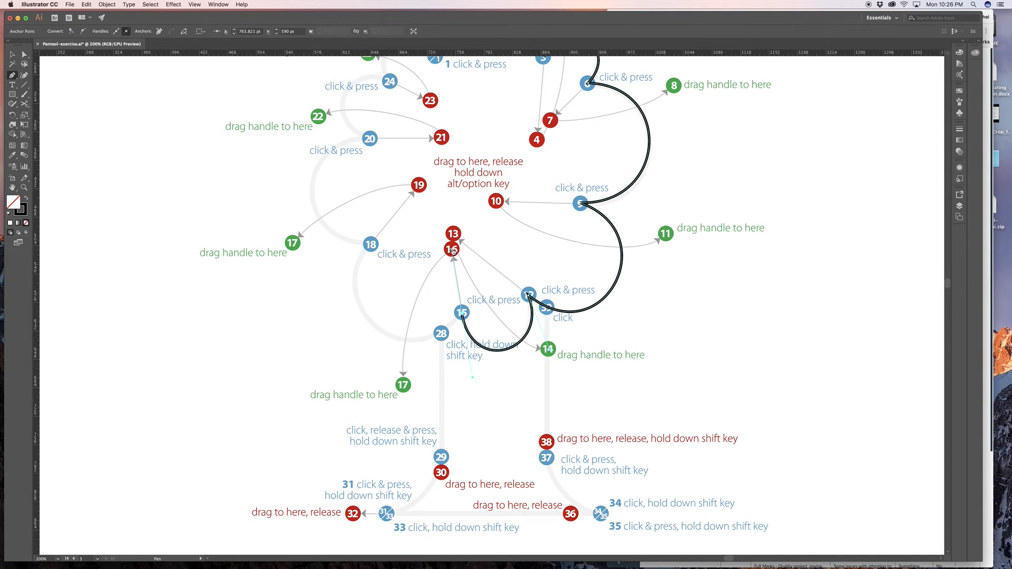
pyautogui.press('super')
pyautogui.press('alt')
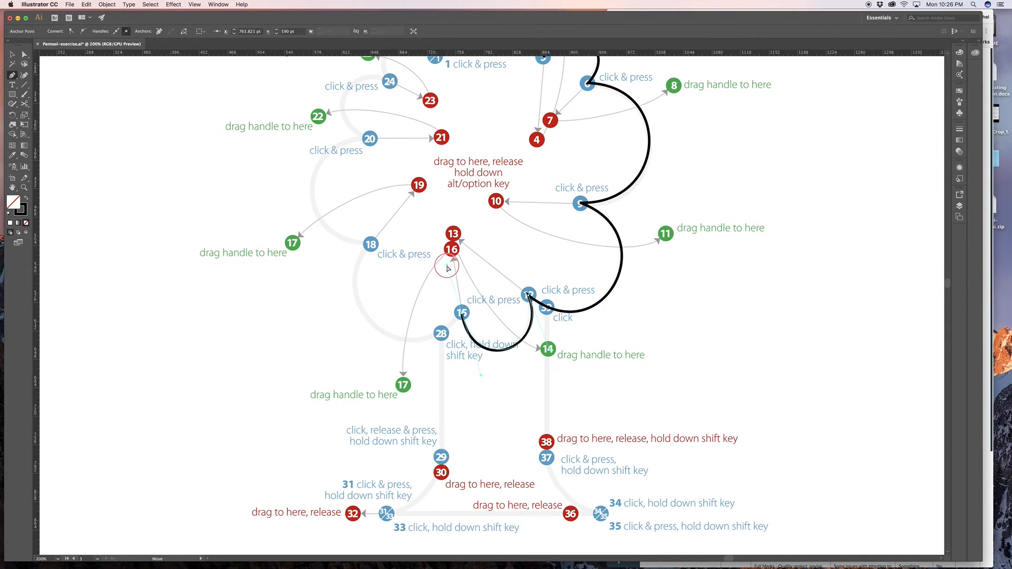
pyautogui.keyDown('alt'); pyautogui.click(452, 252); pyautogui.keyUp('alt')
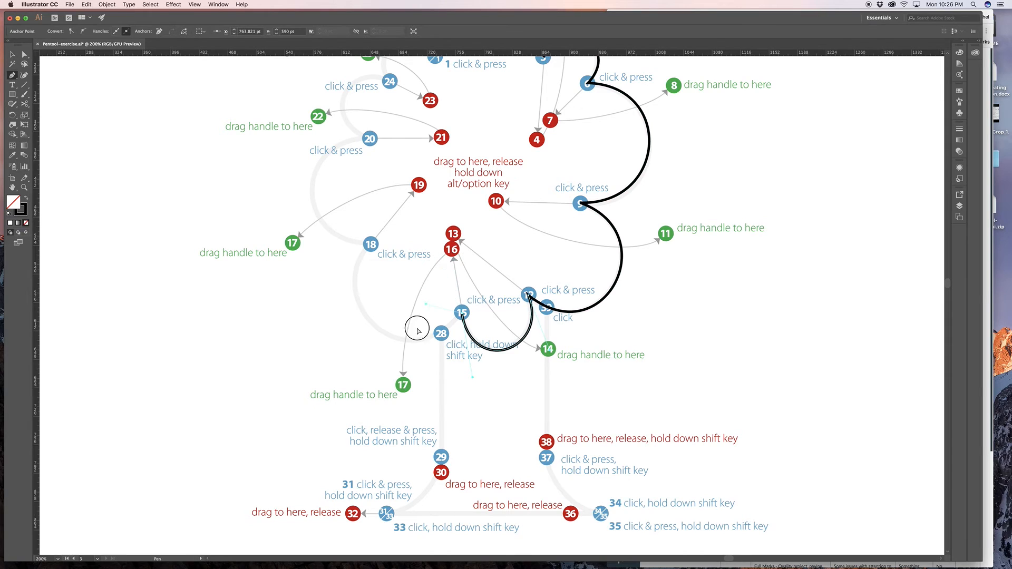
pyautogui.moveTo(403, 386); pyautogui.dragTo(405, 387)
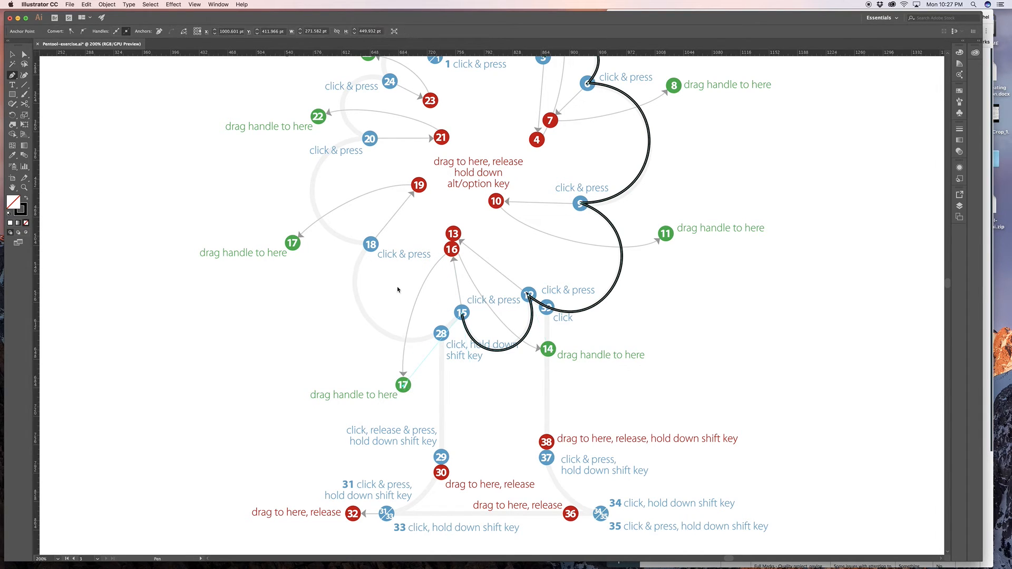
# - Curve the crown's left side through dots 18, 20 and 24, swinging their outgoing handles to the upper dot 17, dot 22 and dot 25
pyautogui.moveTo(371, 245)
pyautogui.mouseDown()
pyautogui.moveTo(380, 217)
pyautogui.moveTo(415, 201)
pyautogui.moveTo(418, 186)
pyautogui.moveTo(301, 228)
pyautogui.moveTo(293, 244)
pyautogui.mouseUp()
pyautogui.moveTo(380, 197); pyautogui.dragTo(371, 323)
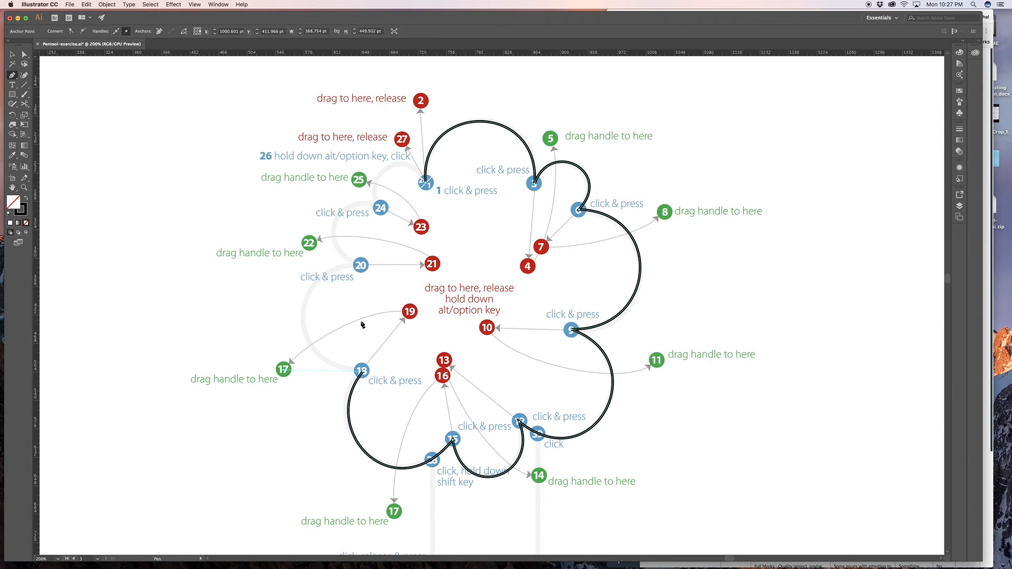
pyautogui.moveTo(362, 267); pyautogui.dragTo(309, 246)
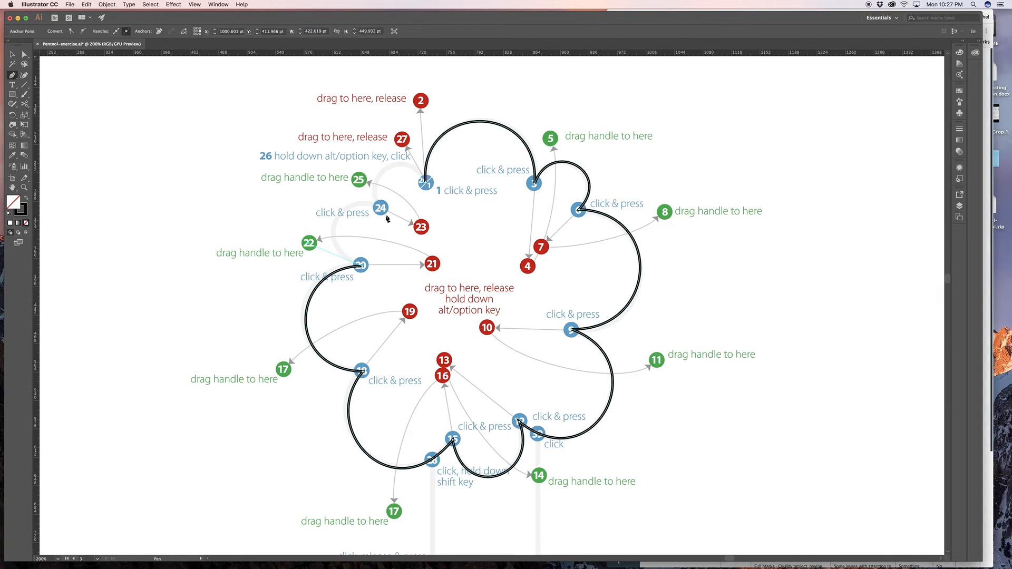
pyautogui.moveTo(381, 208); pyautogui.dragTo(358, 180)
# - Try to close the crown path at dot 1 with the closing handle aimed at dot 27, and undo each closing segment
pyautogui.moveTo(426, 184); pyautogui.dragTo(447, 219)
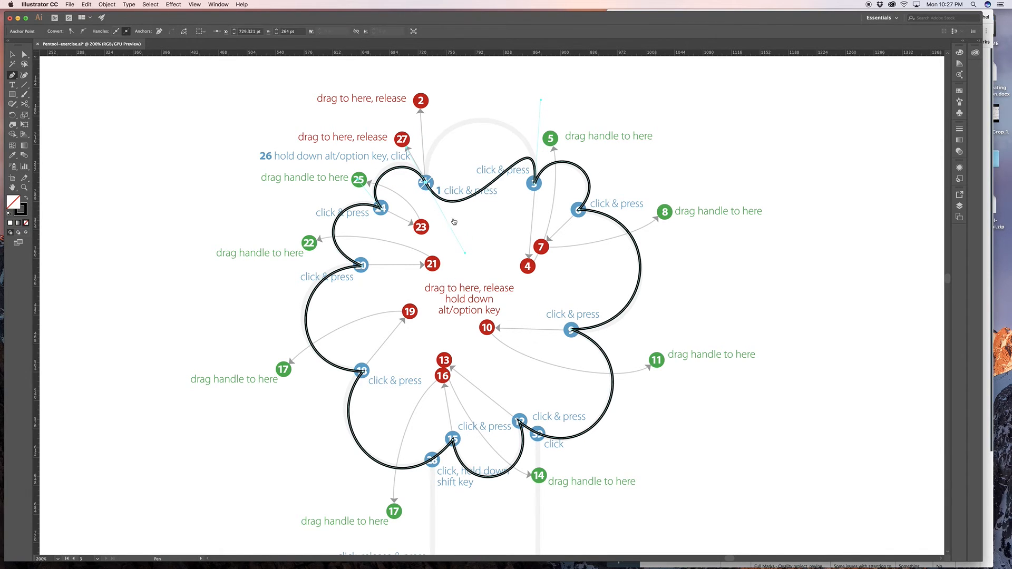
pyautogui.press('super+z')
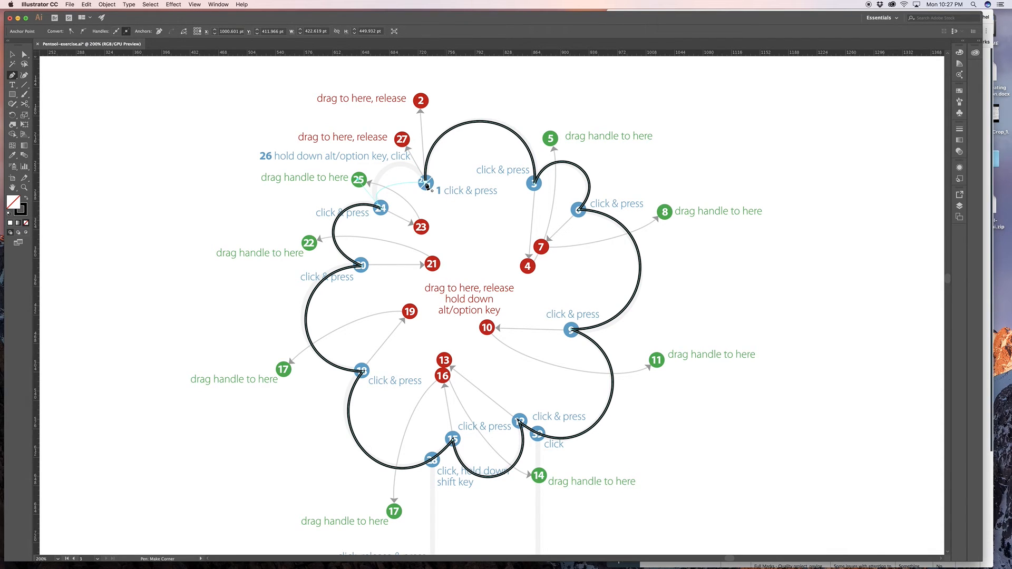
pyautogui.moveTo(427, 186); pyautogui.dragTo(449, 222)
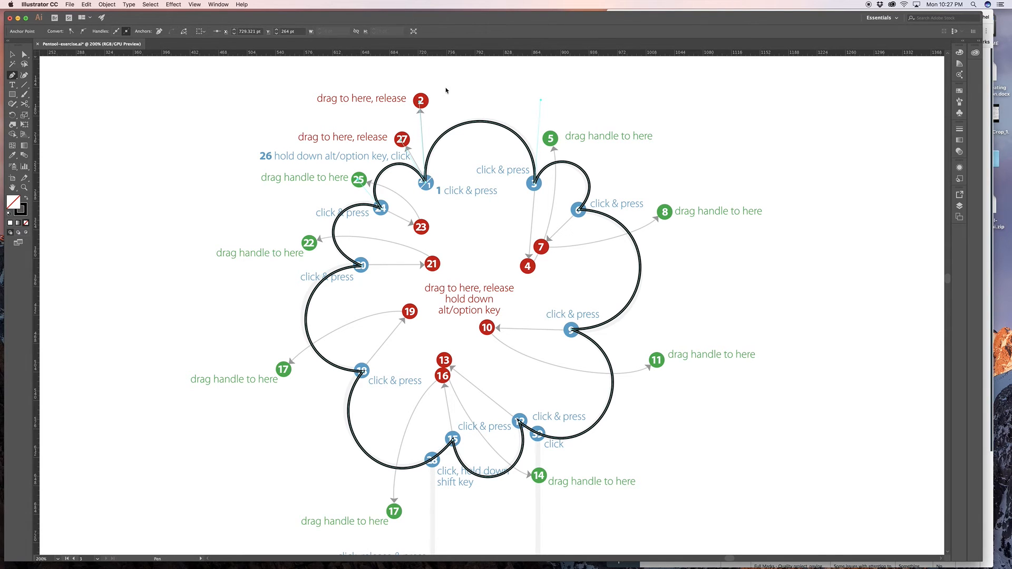
pyautogui.press('super+z')
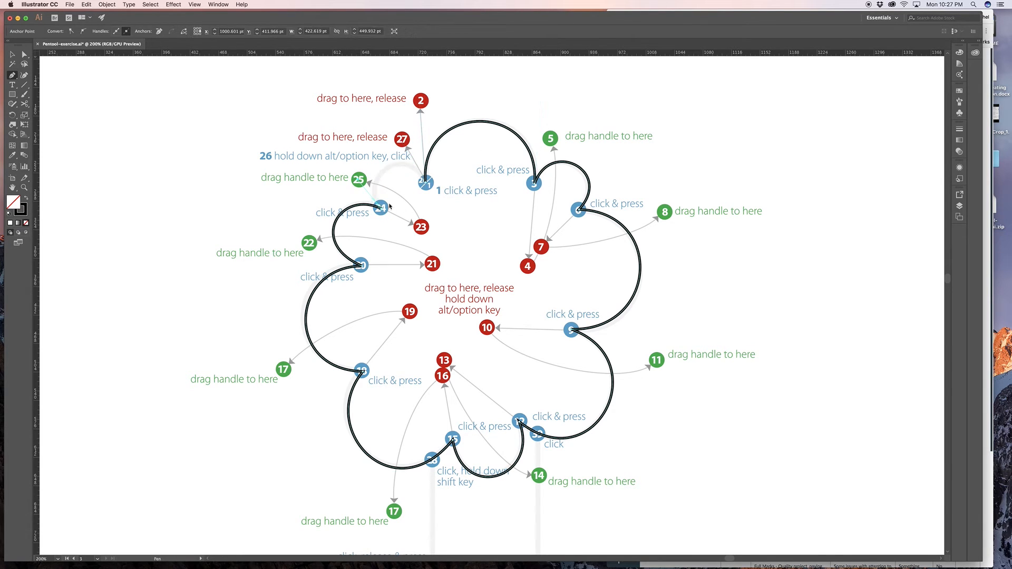
# - Close the crown at dots 26/1 as a corner point with an independent handle to dot 27, and deselect the path
pyautogui.moveTo(427, 185)
pyautogui.mouseDown()
pyautogui.moveTo(458, 214)
pyautogui.moveTo(440, 203)
pyautogui.moveTo(450, 227)
pyautogui.mouseUp()
pyautogui.press('super+z')
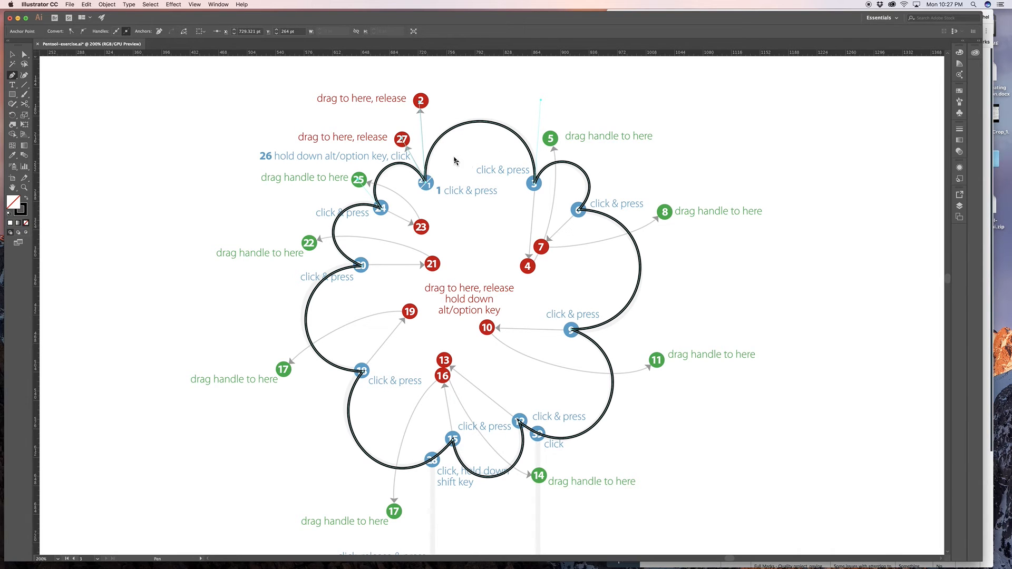
pyautogui.hscroll(-3, 456, 160)
pyautogui.moveTo(493, 256); pyautogui.dragTo(442, 148)
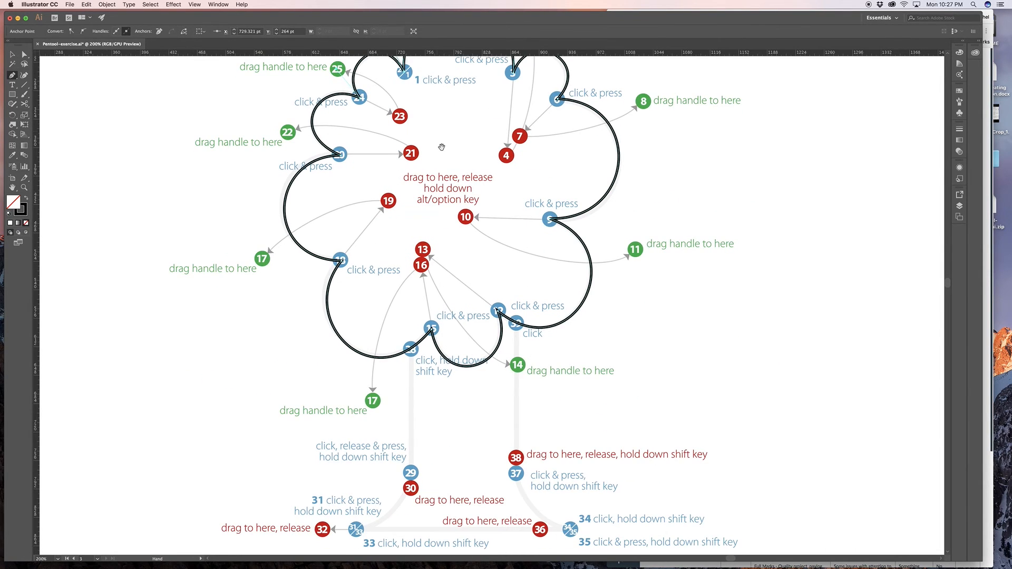
pyautogui.moveTo(460, 241); pyautogui.dragTo(442, 201)
pyautogui.moveTo(454, 167); pyautogui.dragTo(419, 246)
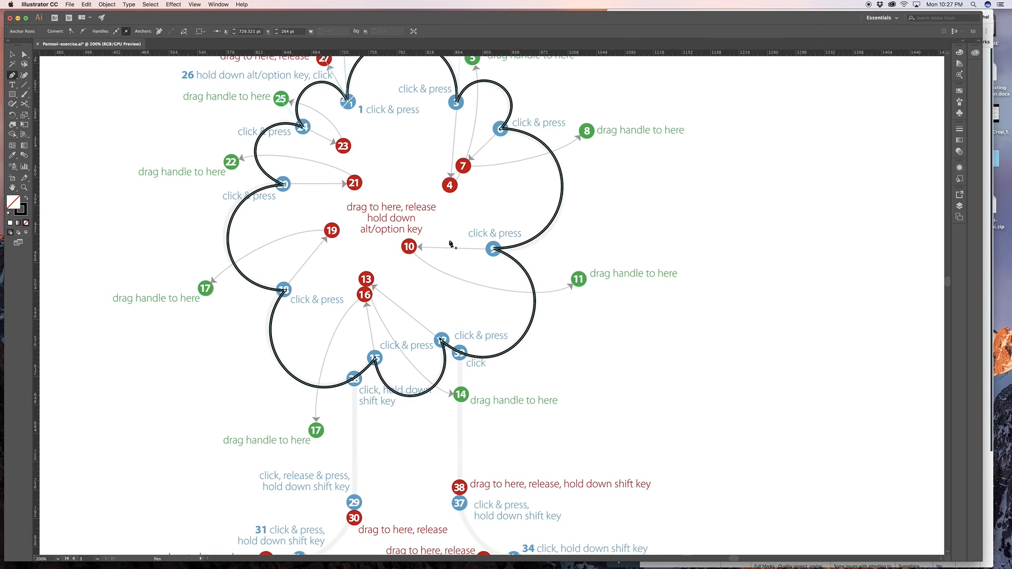
pyautogui.scroll(-5, 413, 280)
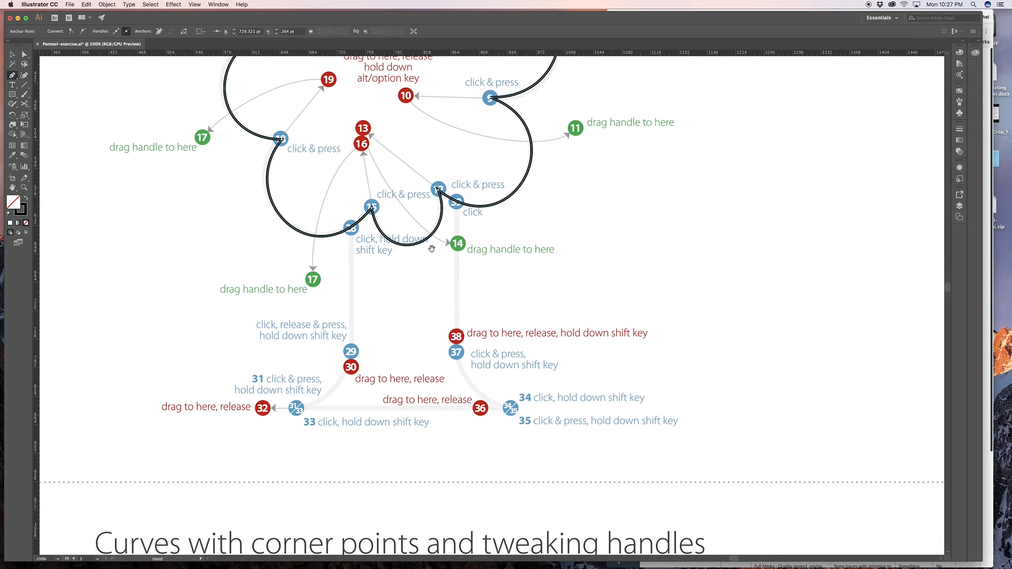
pyautogui.press('super')
pyautogui.keyDown('super'); pyautogui.click(358, 239); pyautogui.keyUp('super')
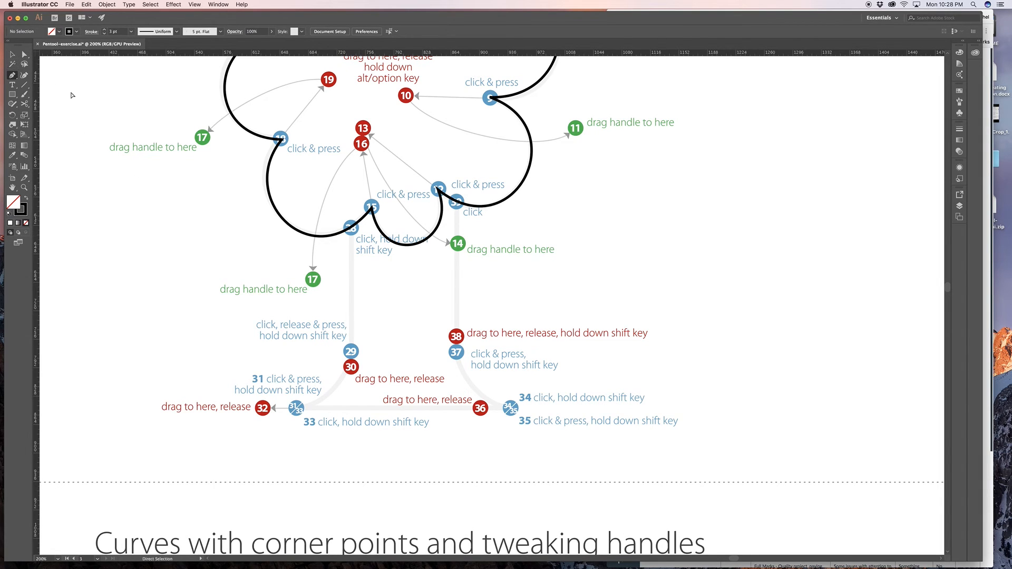
# - Start the trunk at dot 28 with a straight line to dot 29, curve to dot 31, and run the straight base from corner 33 to dot 34
pyautogui.click(351, 229)
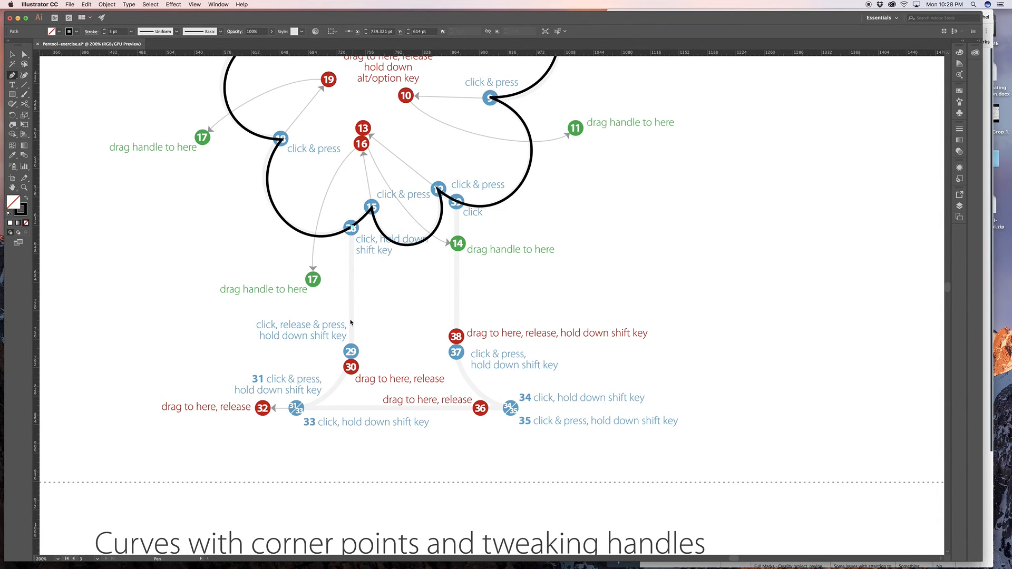
pyautogui.click(351, 353)
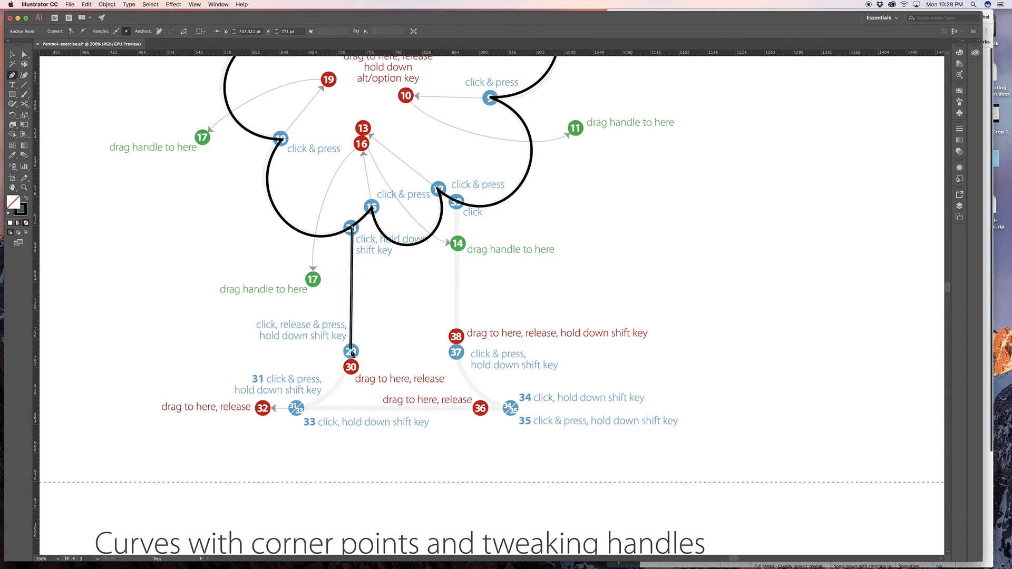
pyautogui.moveTo(352, 354); pyautogui.dragTo(352, 371)
pyautogui.moveTo(297, 411); pyautogui.dragTo(262, 409)
pyautogui.click(297, 411)
pyautogui.moveTo(512, 413); pyautogui.dragTo(485, 418)
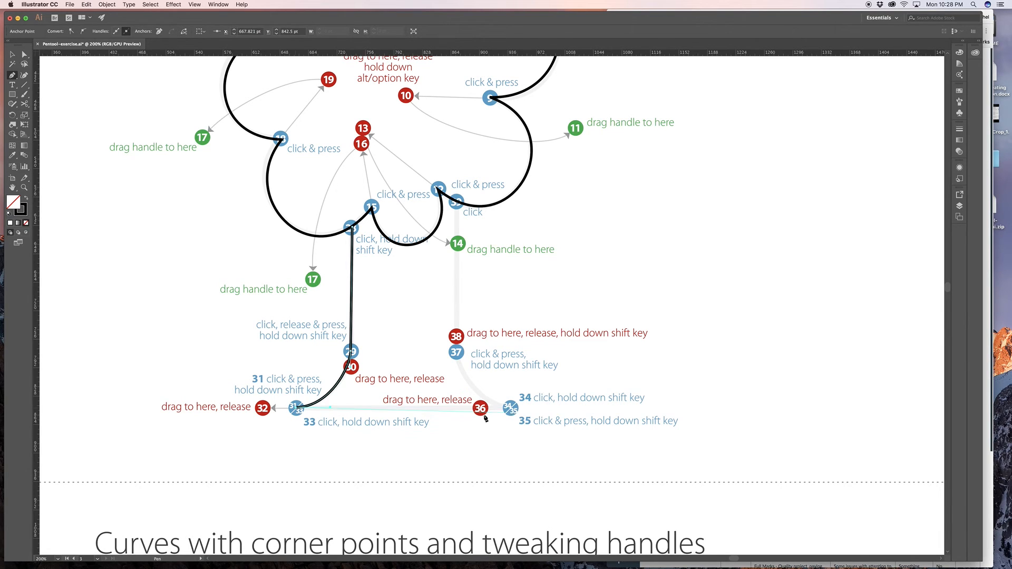
pyautogui.keyDown('shift'); pyautogui.click(512, 412); pyautogui.keyUp('shift')
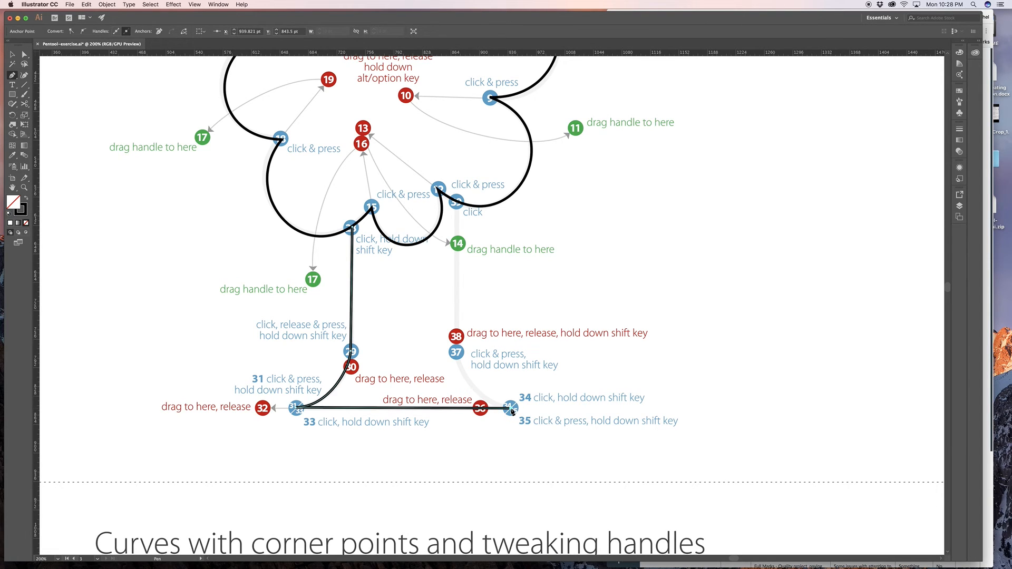
# - Pull dot 35's handle to dot 36, curve to dot 37 with its handle to dot 38, and end the trunk with a straight line to dot 39
pyautogui.moveTo(512, 412); pyautogui.dragTo(477, 409)
pyautogui.moveTo(457, 355); pyautogui.dragTo(457, 342)
pyautogui.click(457, 202)
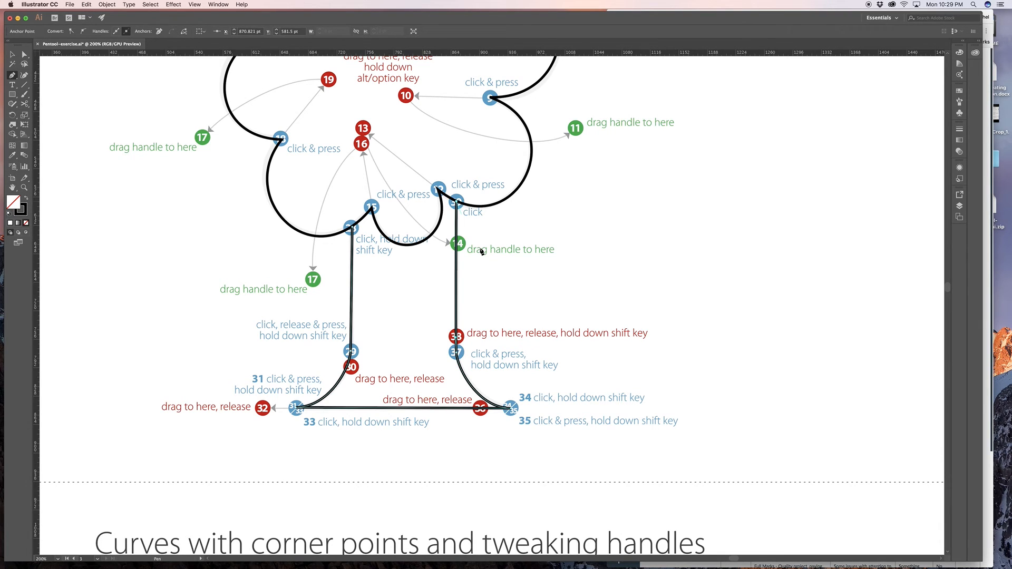
pyautogui.keyDown('super'); pyautogui.click(572, 241); pyautogui.keyUp('super')
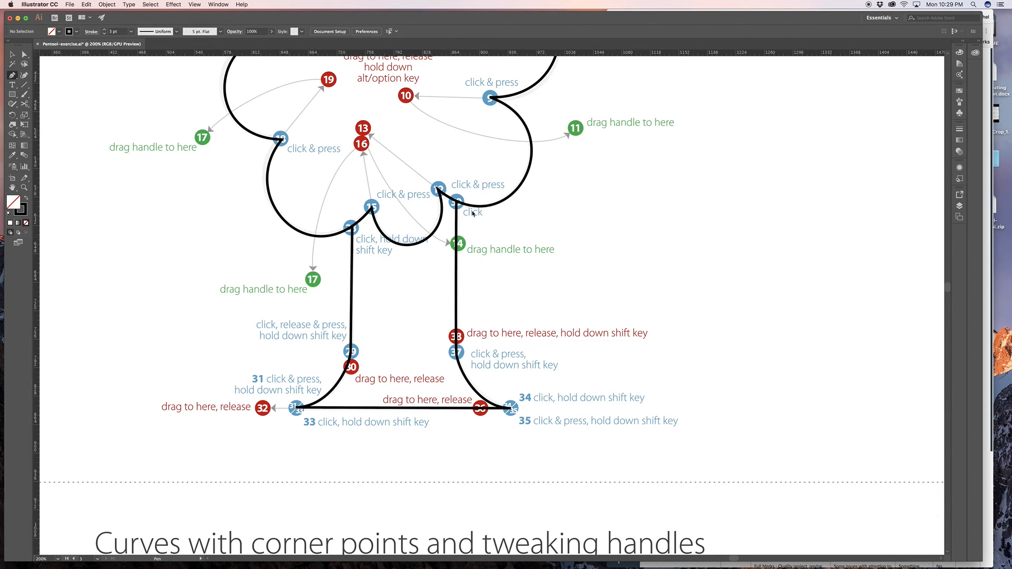
pyautogui.scroll(-10, 509, 310)
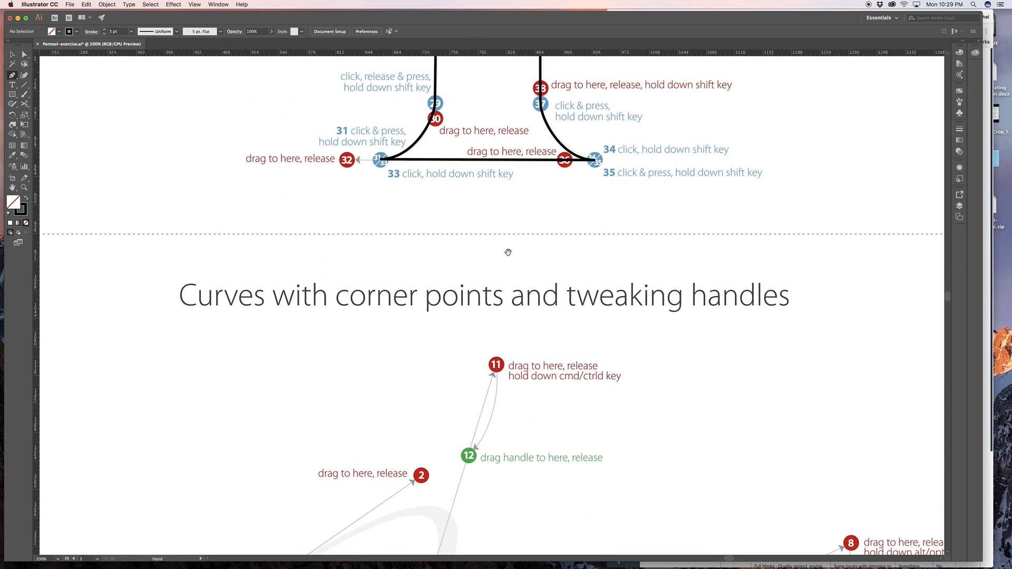
# - Sketch a freehand wavy practice path beside the tweaking-handles exercise with the Pen tool, and undo it completely
pyautogui.scroll(-5, 430, 319)
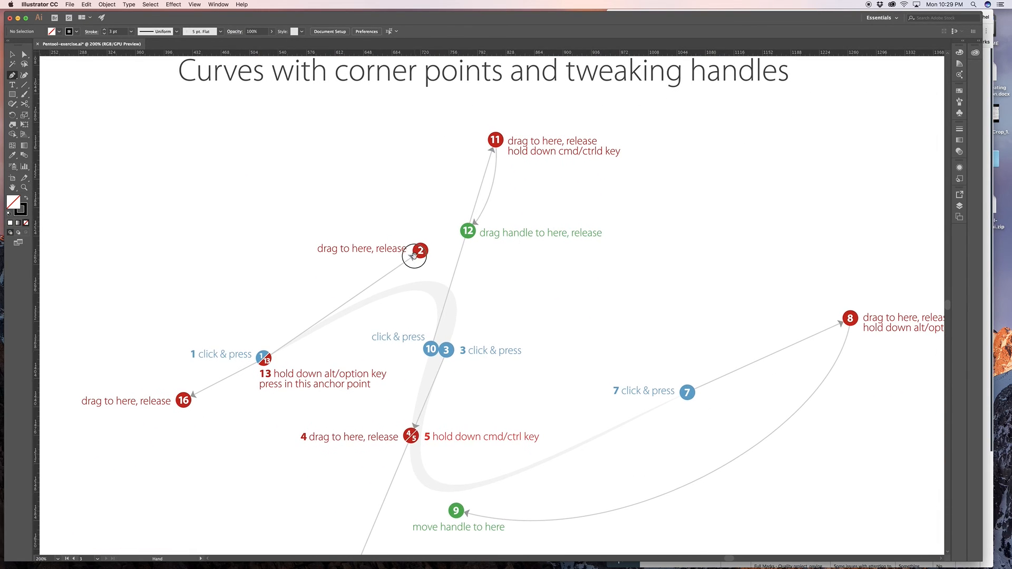
pyautogui.press('super+minus')
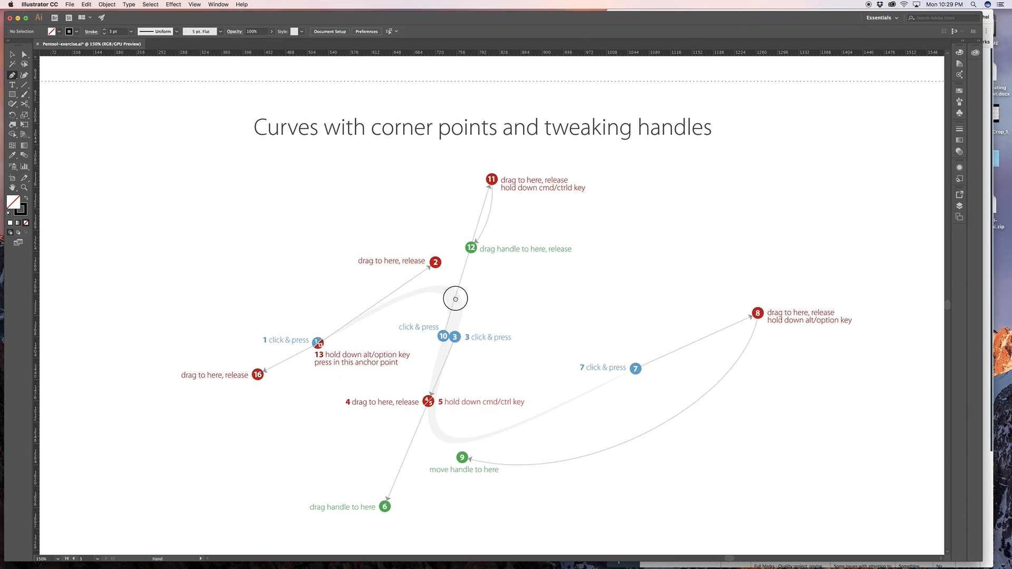
pyautogui.moveTo(452, 308); pyautogui.dragTo(402, 272)
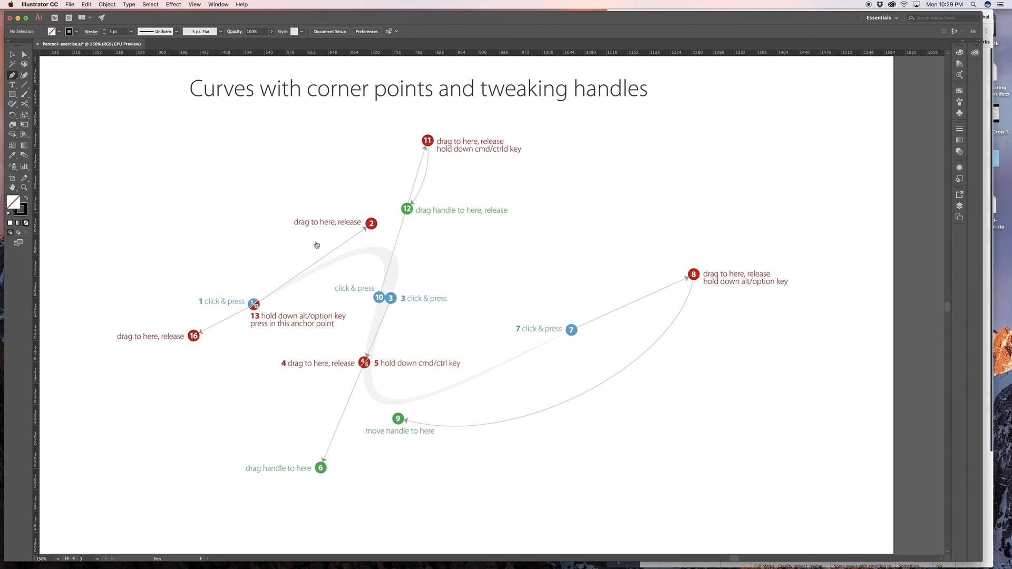
pyautogui.click(432, 253)
pyautogui.moveTo(601, 329); pyautogui.dragTo(666, 252)
pyautogui.moveTo(706, 148); pyautogui.dragTo(624, 33)
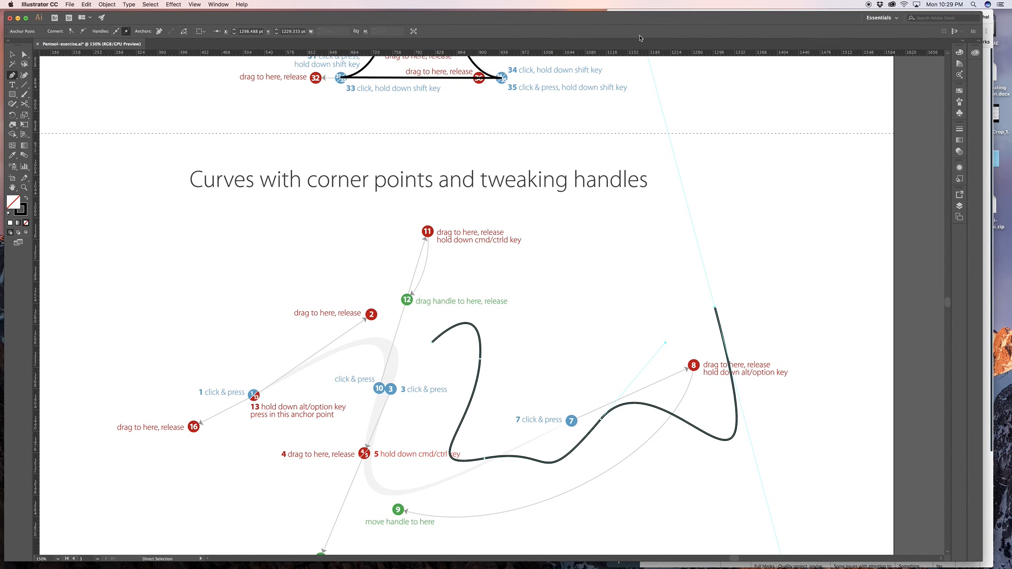
pyautogui.press('space')
pyautogui.moveTo(664, 232); pyautogui.dragTo(660, 176)
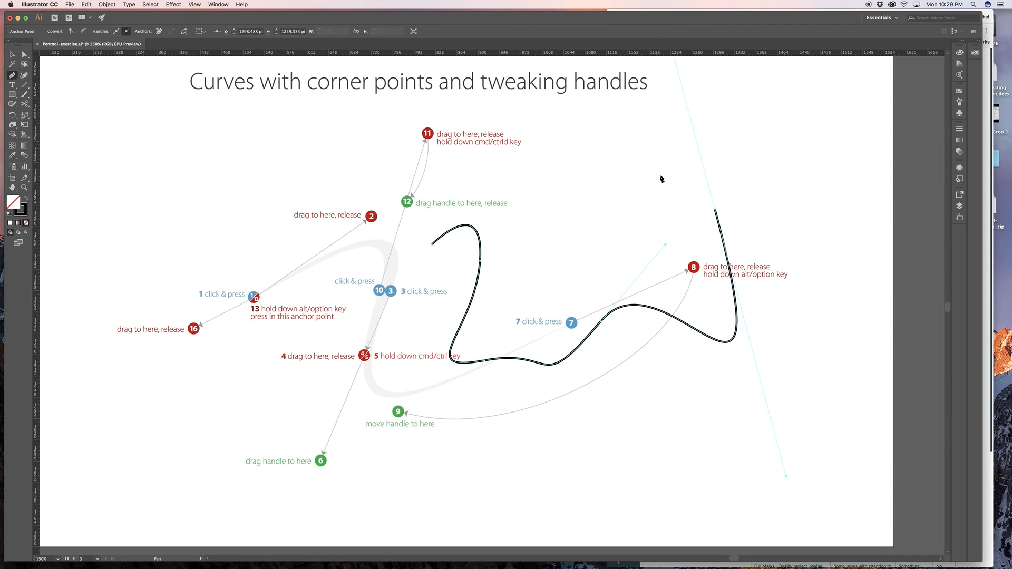
pyautogui.press('super+z')
pyautogui.press('super+z')
pyautogui.press('super+z')
pyautogui.press('super+z')
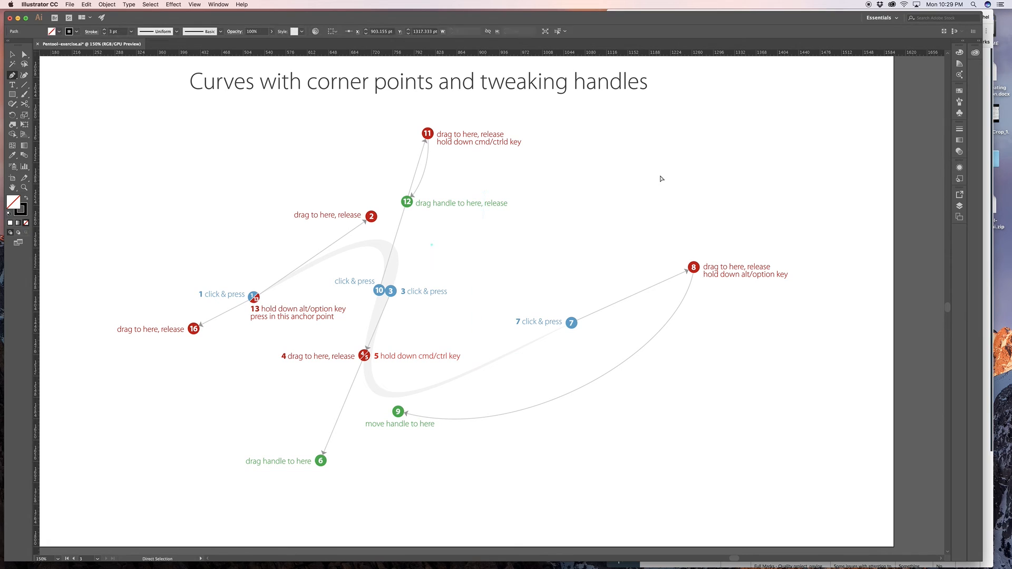
# - Try starting the shape at dot 1 with its handle to dot 2, curving to dot 3, and extending the outgoing handle from dot 4 to dot 6
pyautogui.press('space')
pyautogui.moveTo(401, 250); pyautogui.dragTo(432, 233)
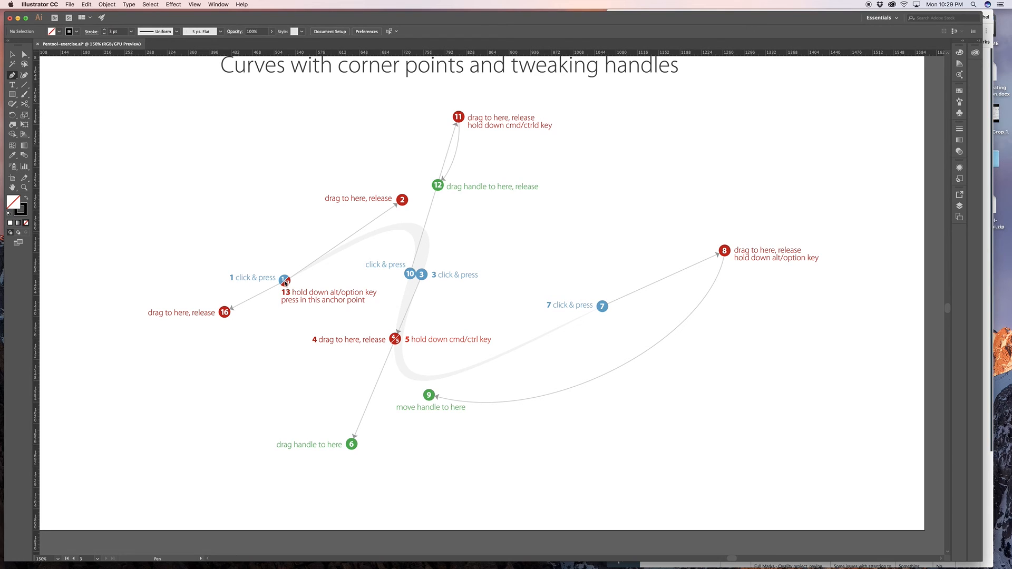
pyautogui.moveTo(284, 281); pyautogui.dragTo(404, 201)
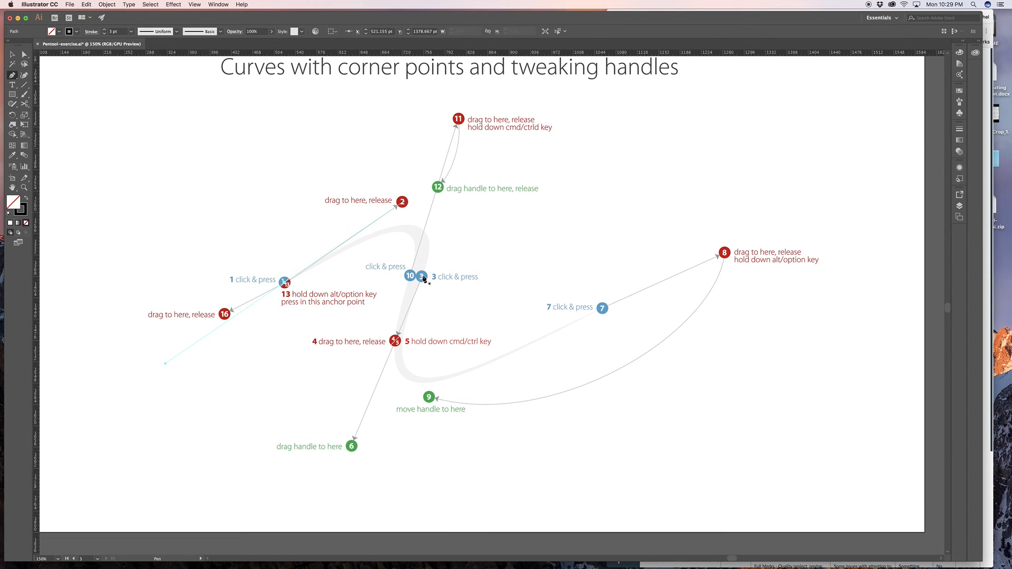
pyautogui.moveTo(423, 278); pyautogui.dragTo(395, 341)
pyautogui.moveTo(396, 341); pyautogui.dragTo(398, 343)
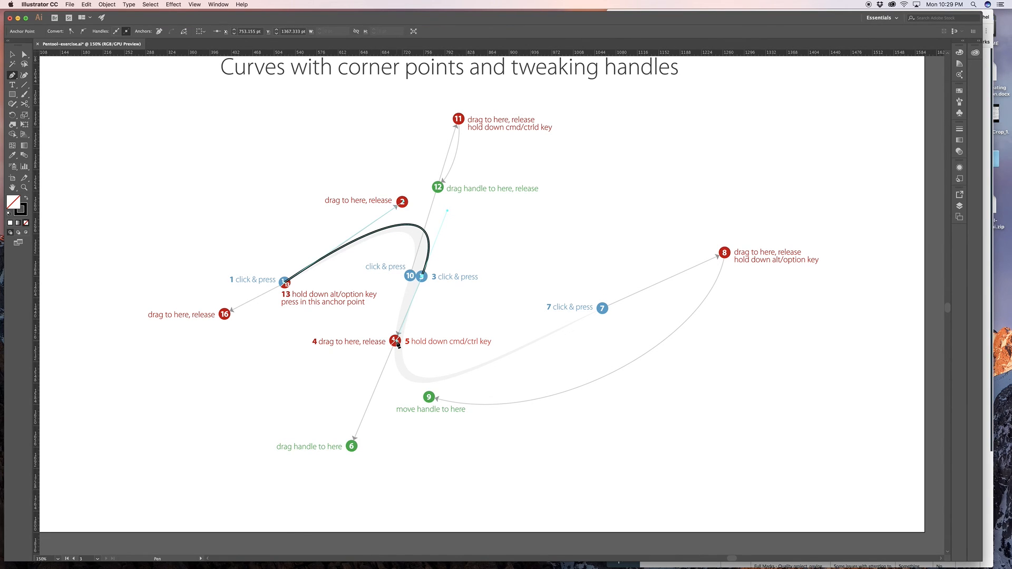
pyautogui.press('super')
pyautogui.keyDown('super'); pyautogui.click(396, 342); pyautogui.keyUp('super')
pyautogui.moveTo(396, 343); pyautogui.dragTo(352, 447)
pyautogui.moveTo(351, 448); pyautogui.dragTo(352, 449)
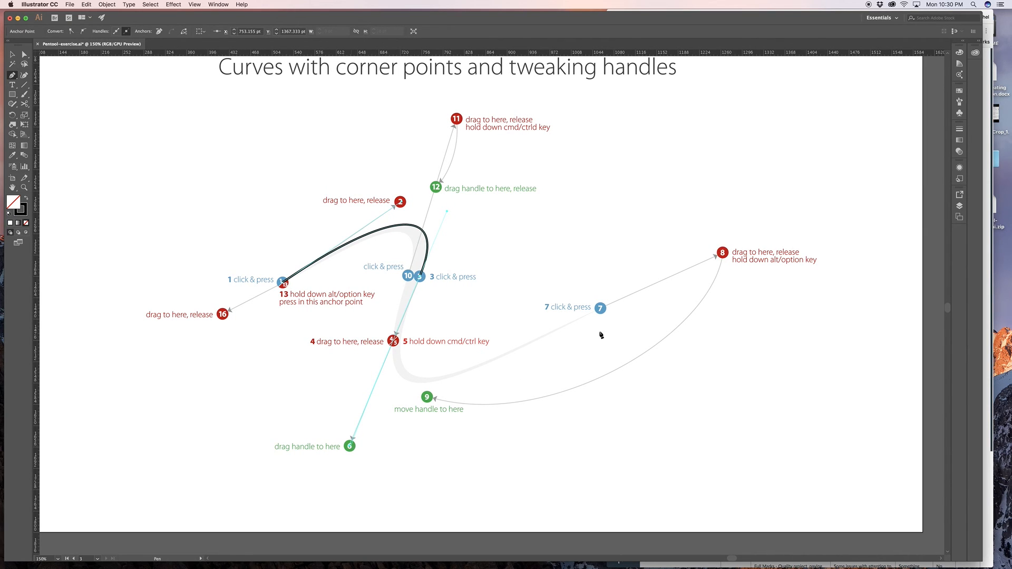
# - Try the curve to dot 7 with its handle to dot 8, and undo the whole path back to dot 1
pyautogui.click(601, 310)
pyautogui.moveTo(601, 310); pyautogui.dragTo(722, 252)
pyautogui.scroll(-2, 446, 295)
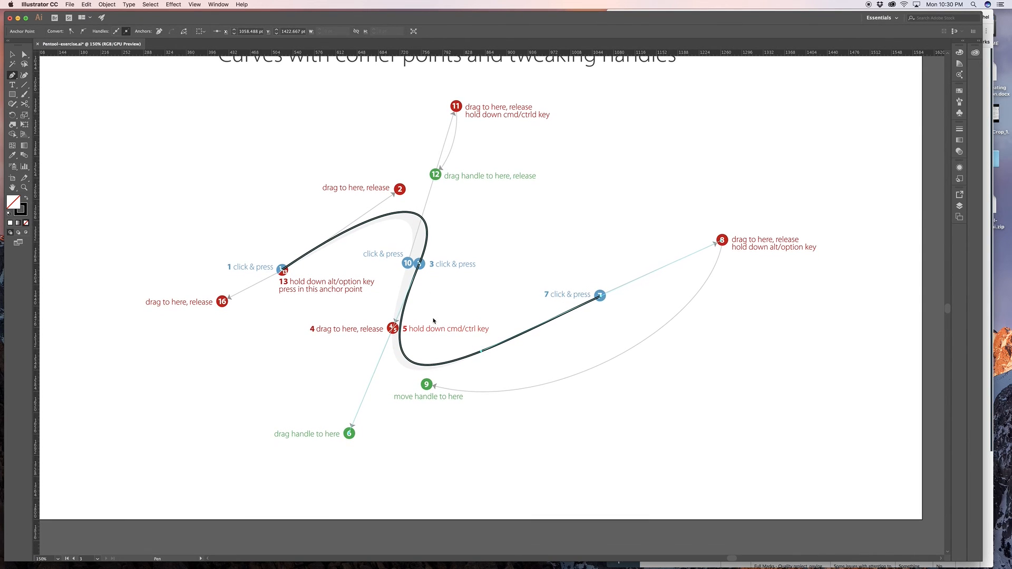
pyautogui.press('super+z')
pyautogui.press('super+z')
pyautogui.press('super+z')
pyautogui.press('super+z')
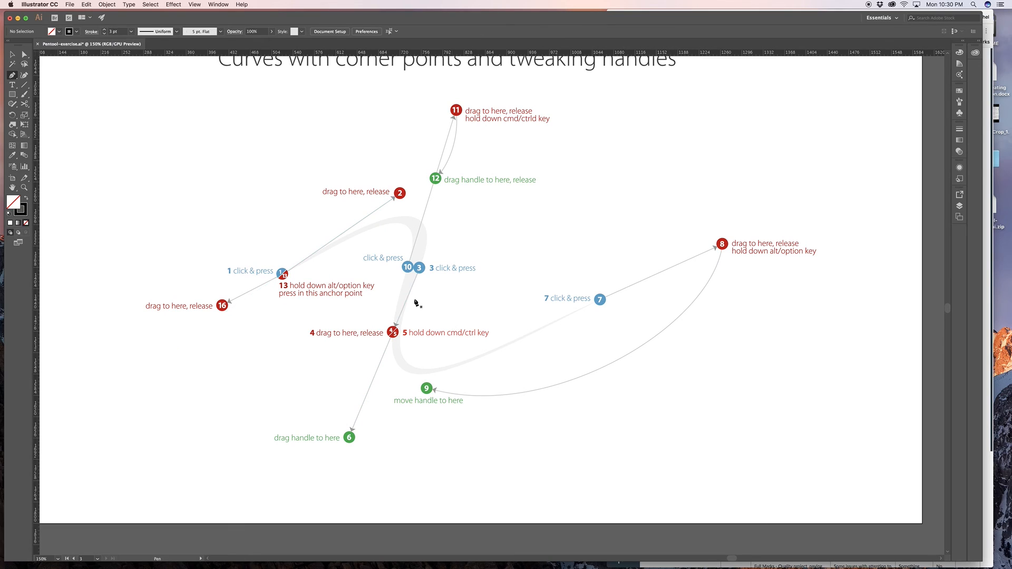
# - Start the tweaking-handles shape at dot 1 with its handle pulled to dot 2
pyautogui.click(283, 274)
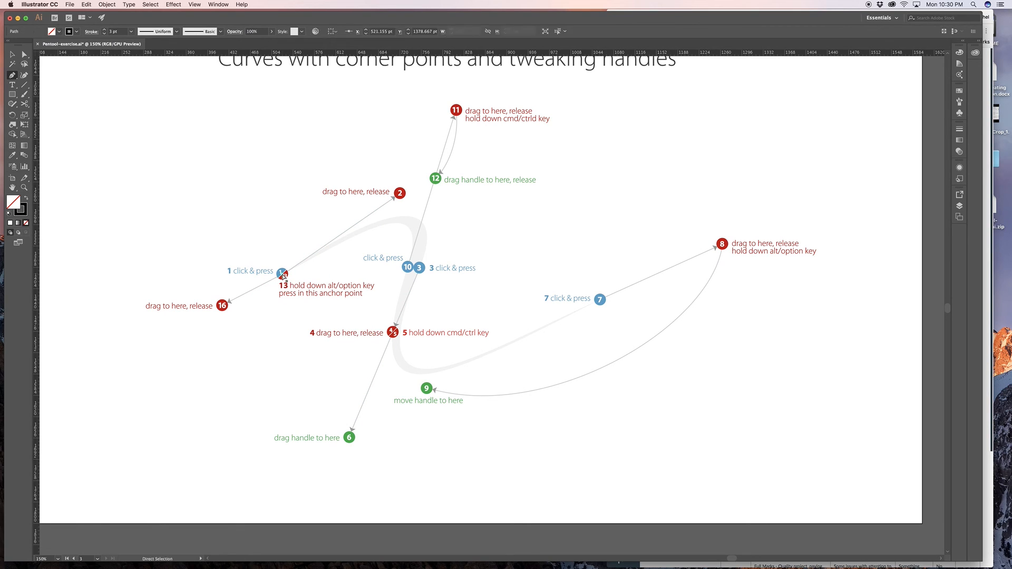
pyautogui.moveTo(282, 274); pyautogui.dragTo(399, 192)
# - Try curving through dot 3 to dot 7 without extending dot 3's handle to dot 6, and undo both segments
pyautogui.click(417, 277)
pyautogui.moveTo(417, 276); pyautogui.dragTo(392, 340)
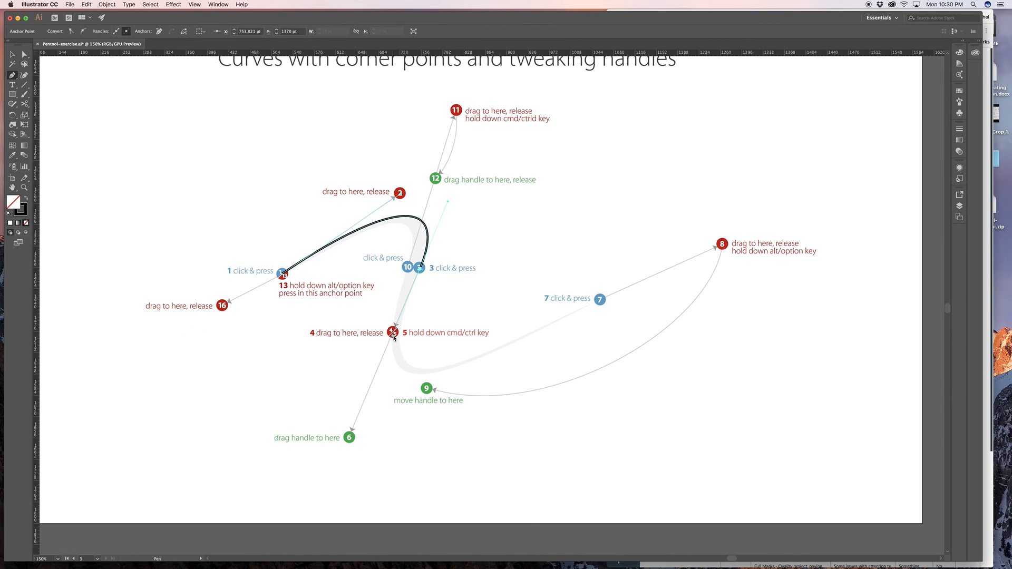
pyautogui.moveTo(603, 300)
pyautogui.mouseDown()
pyautogui.moveTo(642, 271)
pyautogui.moveTo(867, 167)
pyautogui.moveTo(856, 163)
pyautogui.mouseUp()
pyautogui.scroll(-1, 427, 289)
pyautogui.scroll(1, 427, 288)
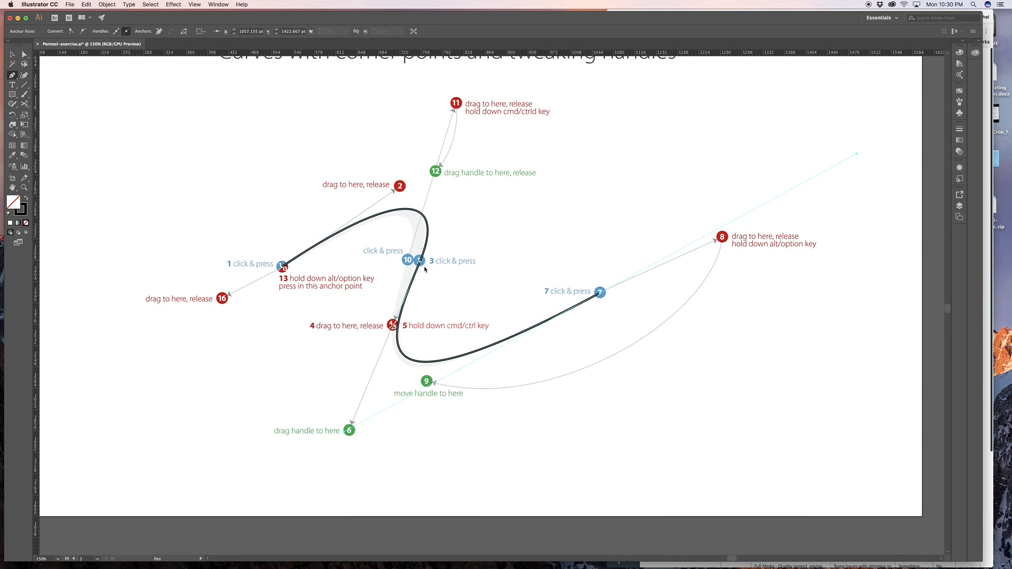
pyautogui.press('super+z')
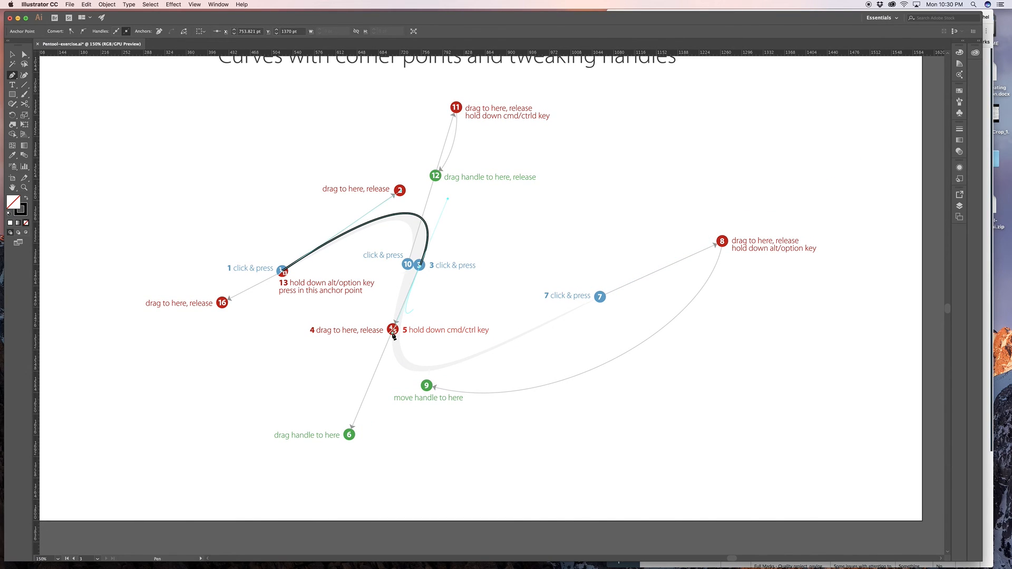
pyautogui.press('super+z')
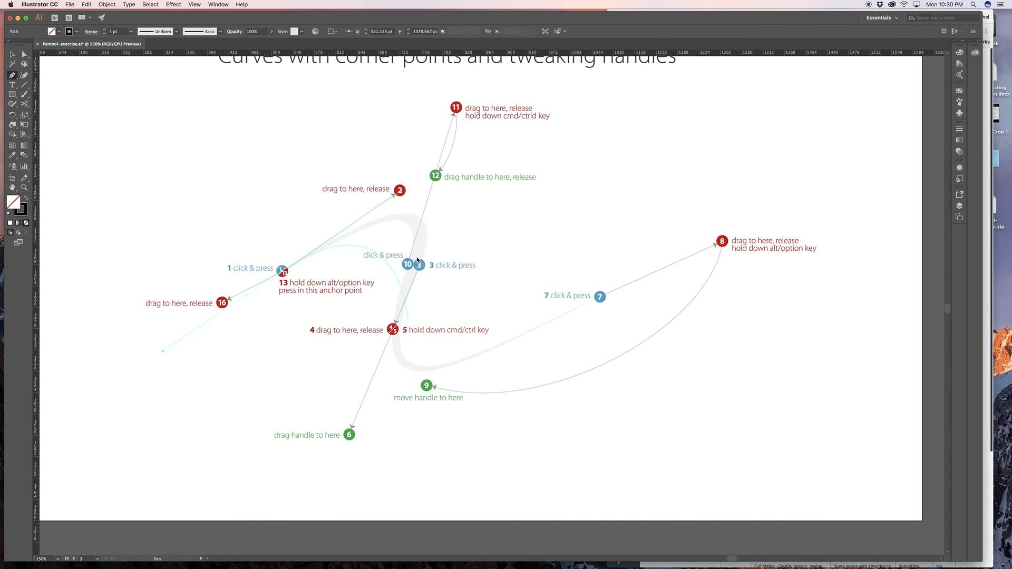
# - Curve to dot 3 with its handle to dot 4, and extend that outgoing handle to dot 6
pyautogui.moveTo(420, 267); pyautogui.dragTo(394, 333)
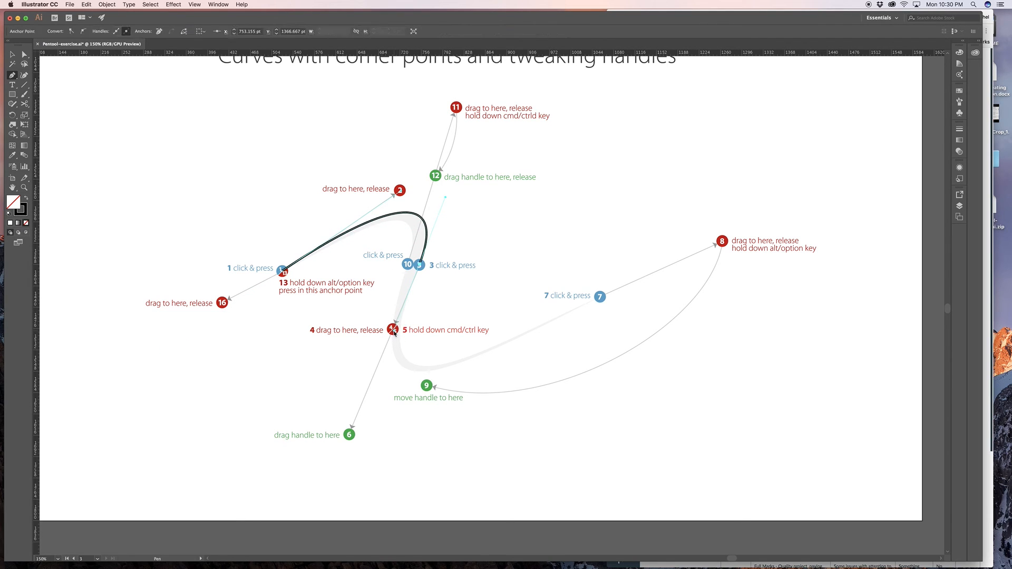
pyautogui.press('super')
pyautogui.moveTo(395, 333); pyautogui.dragTo(350, 430)
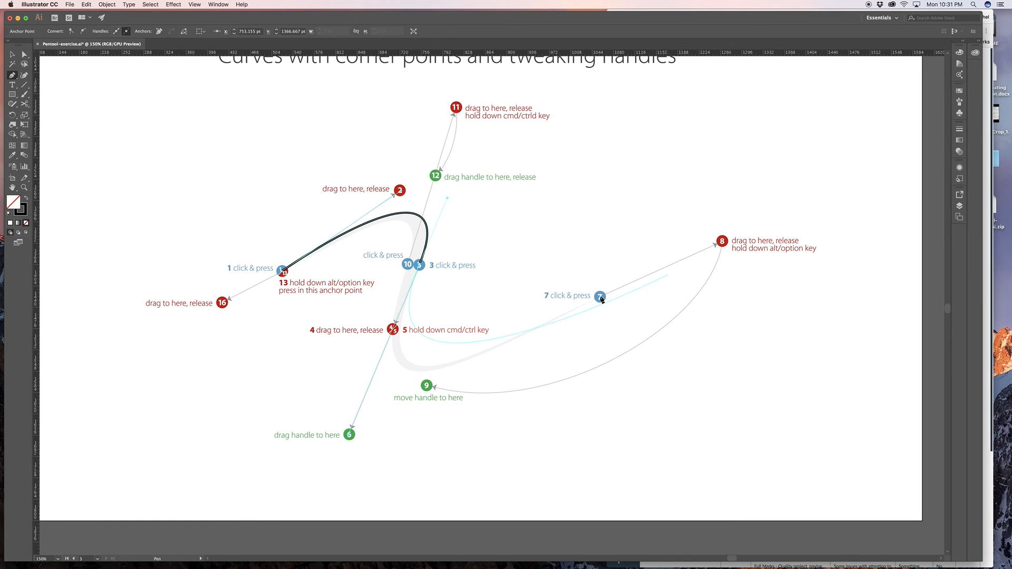
# - Try the curve to dot 7 with its handle to dot 8, and redirect the outgoing handle to dot 9
pyautogui.moveTo(601, 298); pyautogui.dragTo(722, 243)
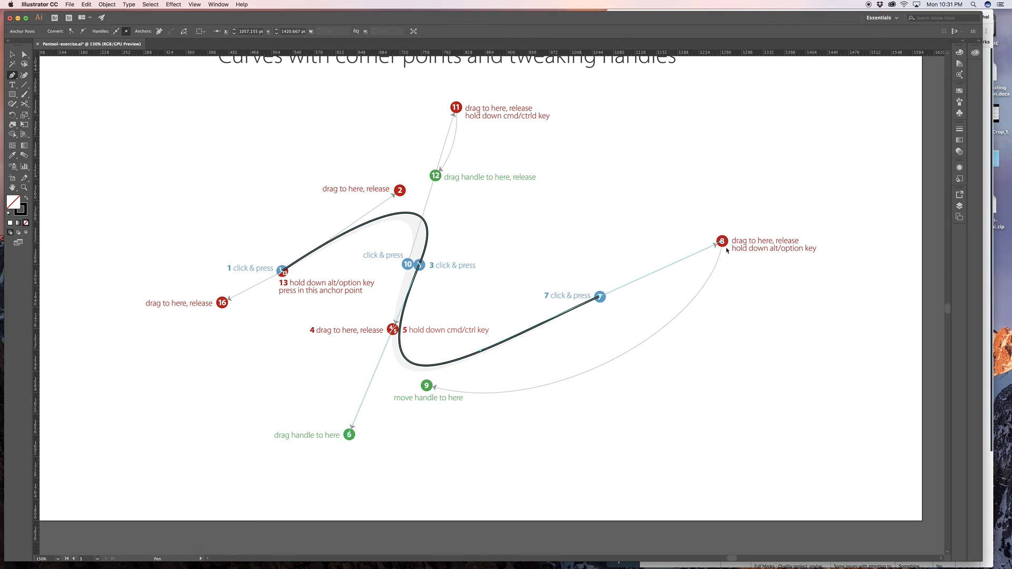
pyautogui.press('alt')
pyautogui.moveTo(721, 244); pyautogui.dragTo(426, 388)
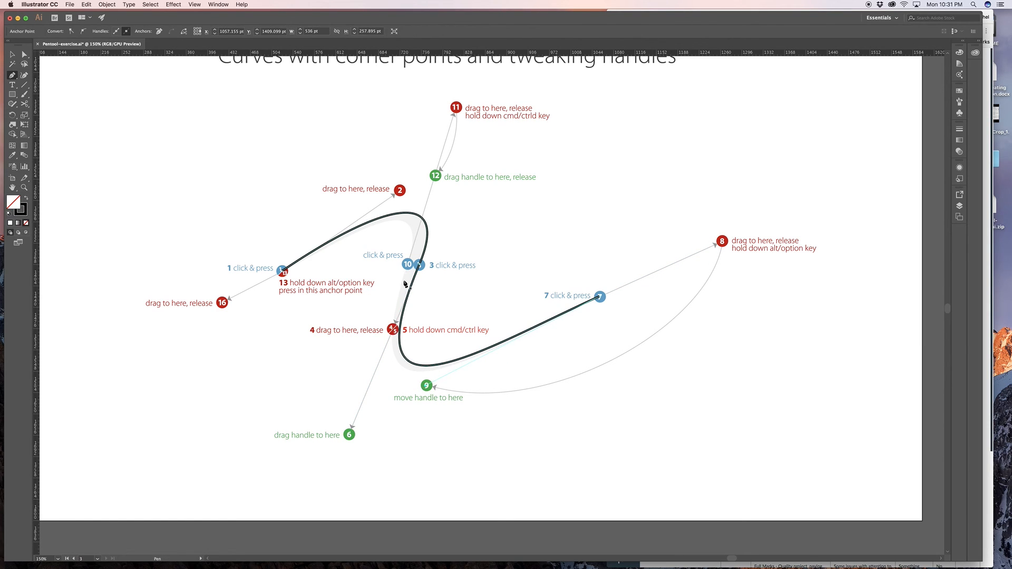
# - Try continuing the path from dot 7 to dot 10, and undo the segments back to dot 3
pyautogui.click(409, 265)
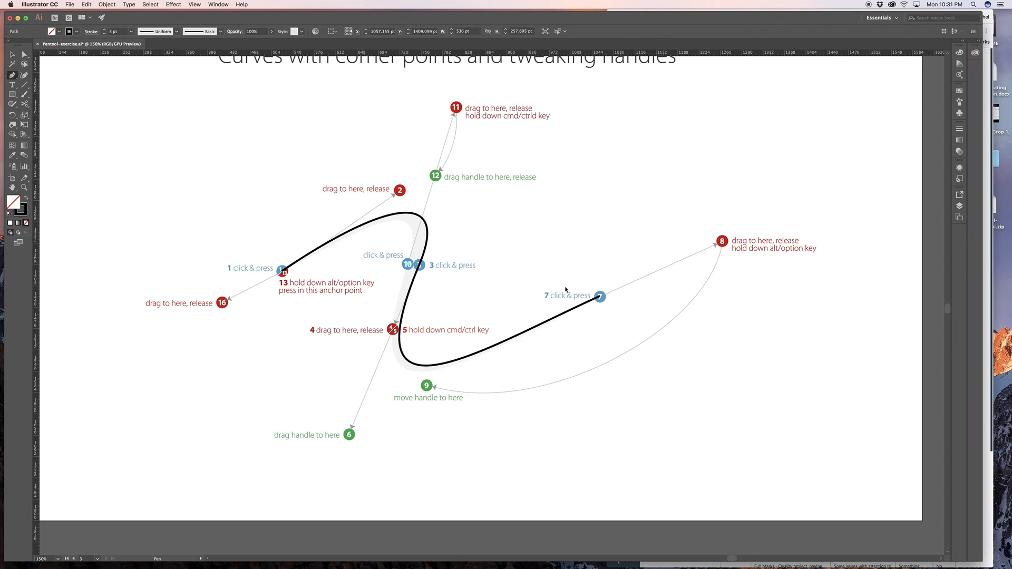
pyautogui.keyDown('super'); pyautogui.click(600, 298); pyautogui.keyUp('super')
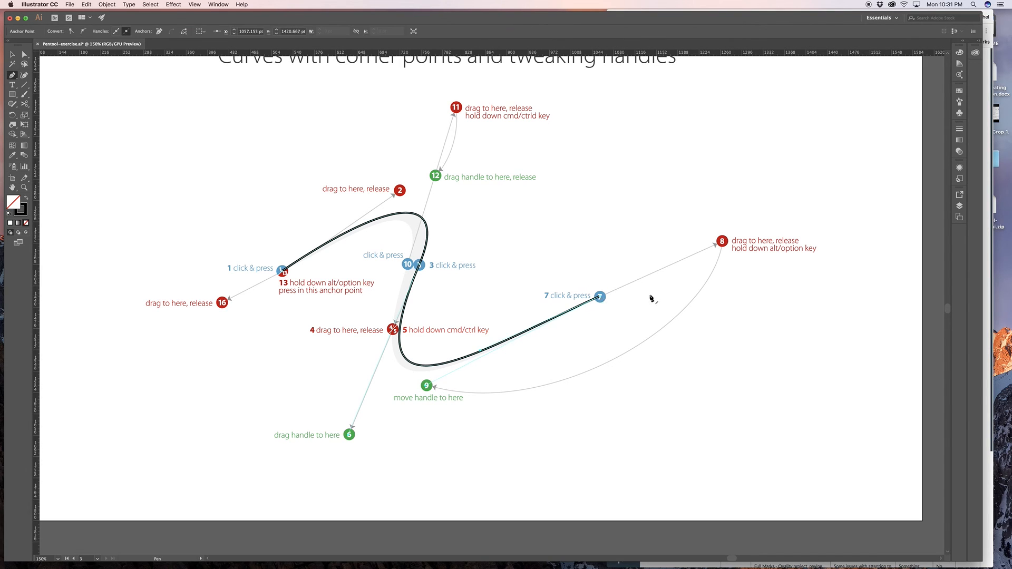
pyautogui.click(601, 299)
pyautogui.moveTo(408, 265); pyautogui.dragTo(452, 183)
pyautogui.press('super+z')
pyautogui.press('super+z')
pyautogui.press('super+z')
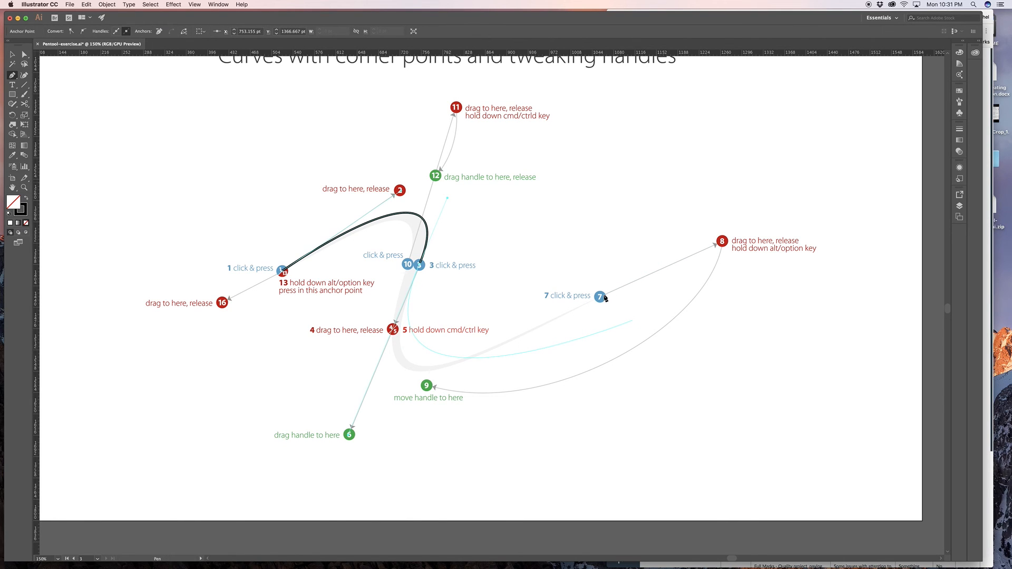
# - Curve to dot 7 with its handle to dot 8, and move only the outgoing handle to dot 9 to make a corner point
pyautogui.moveTo(602, 297)
pyautogui.mouseDown()
pyautogui.moveTo(673, 253)
pyautogui.moveTo(720, 241)
pyautogui.moveTo(559, 372)
pyautogui.moveTo(431, 388)
pyautogui.mouseUp()
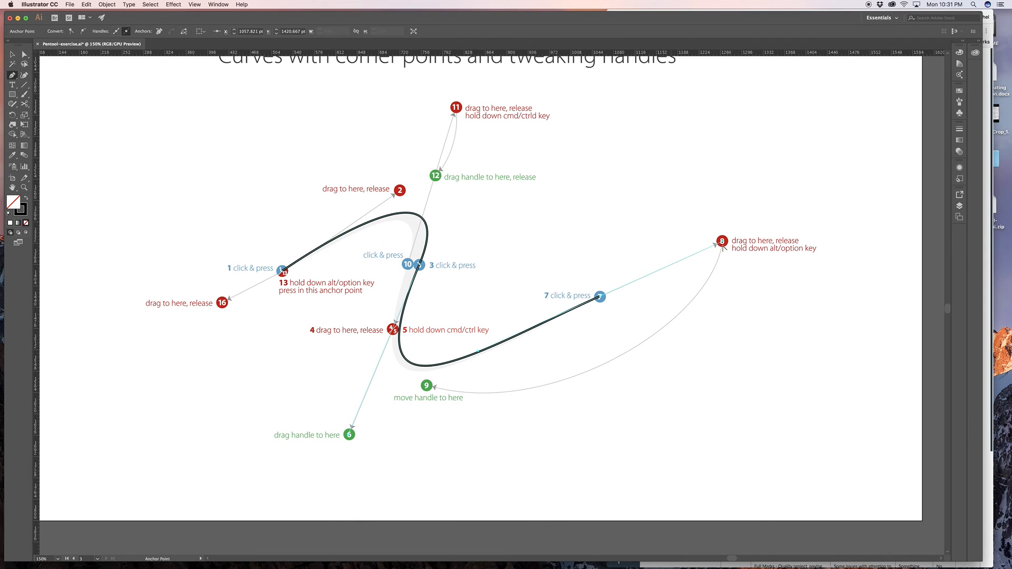
pyautogui.moveTo(724, 243); pyautogui.dragTo(428, 389)
pyautogui.moveTo(428, 388); pyautogui.dragTo(428, 388)
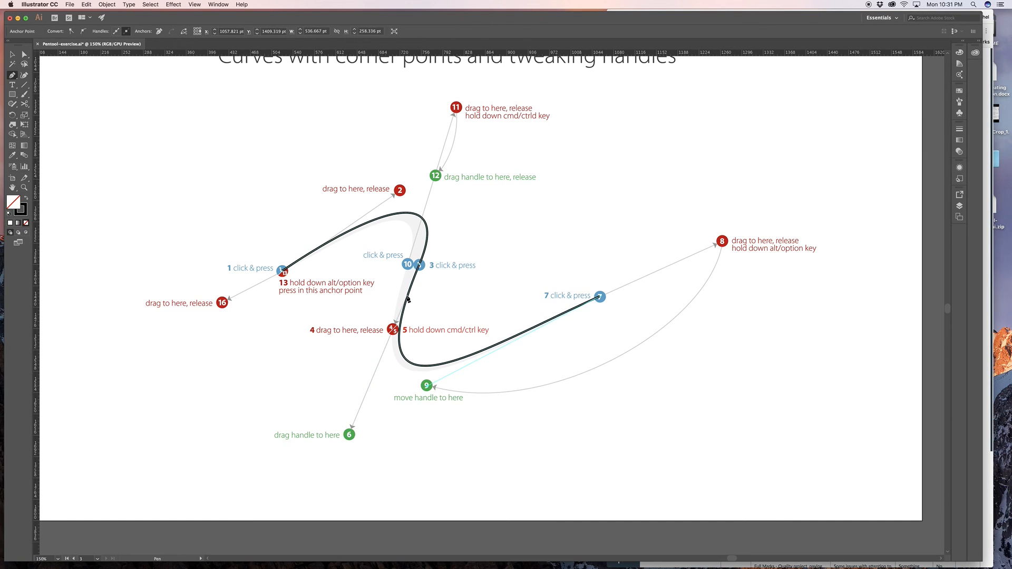
# - Curve back to dot 10 with its handle to dot 11, and shorten the outgoing handle to dot 12
pyautogui.moveTo(408, 264); pyautogui.dragTo(458, 111)
pyautogui.scroll(1, 459, 110)
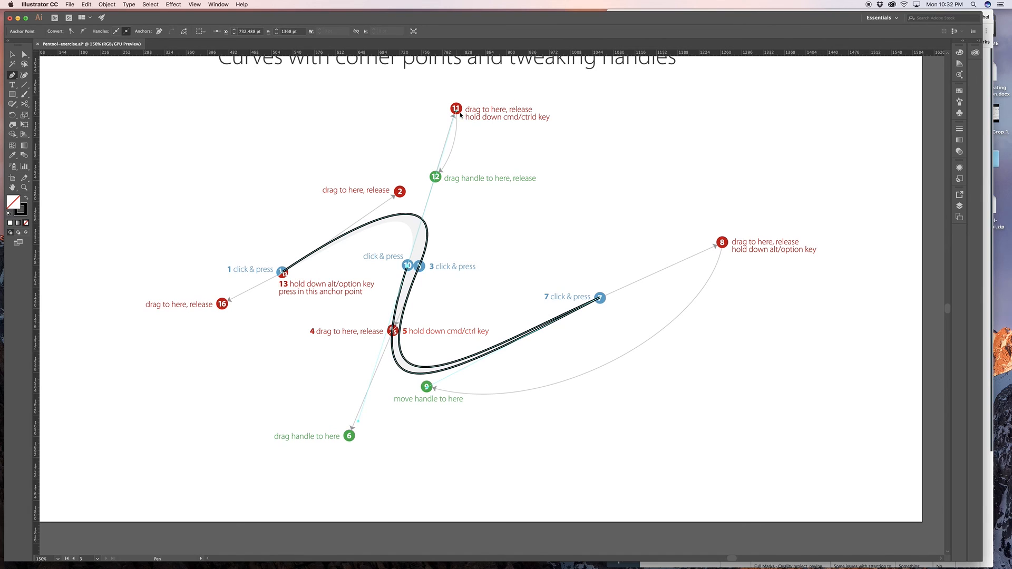
pyautogui.press('super')
pyautogui.moveTo(457, 110); pyautogui.dragTo(435, 177)
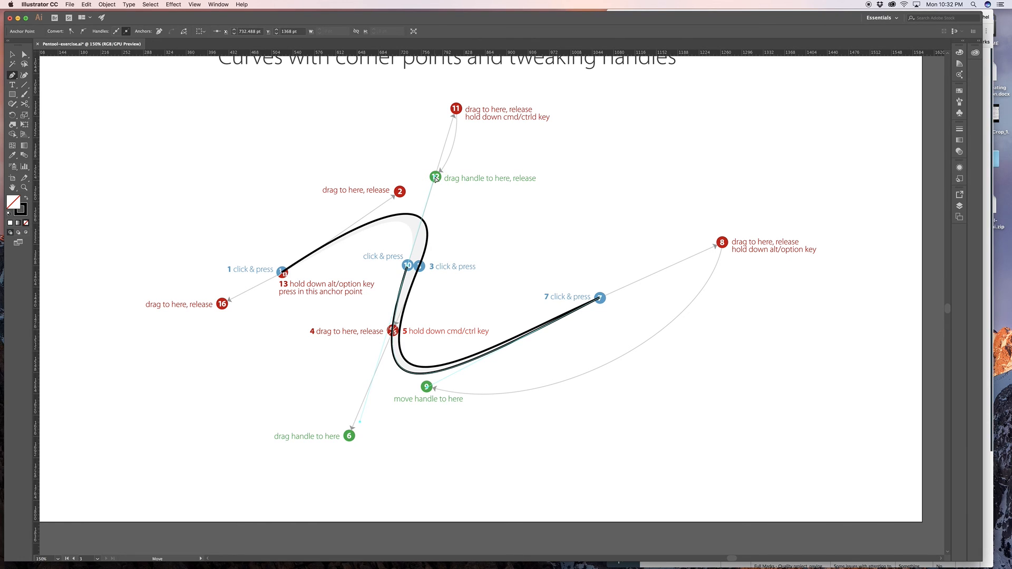
# - Close the shape at dots 1/13 as a corner point with an independent handle pulled to dot 16
pyautogui.hscroll(1, 435, 177)
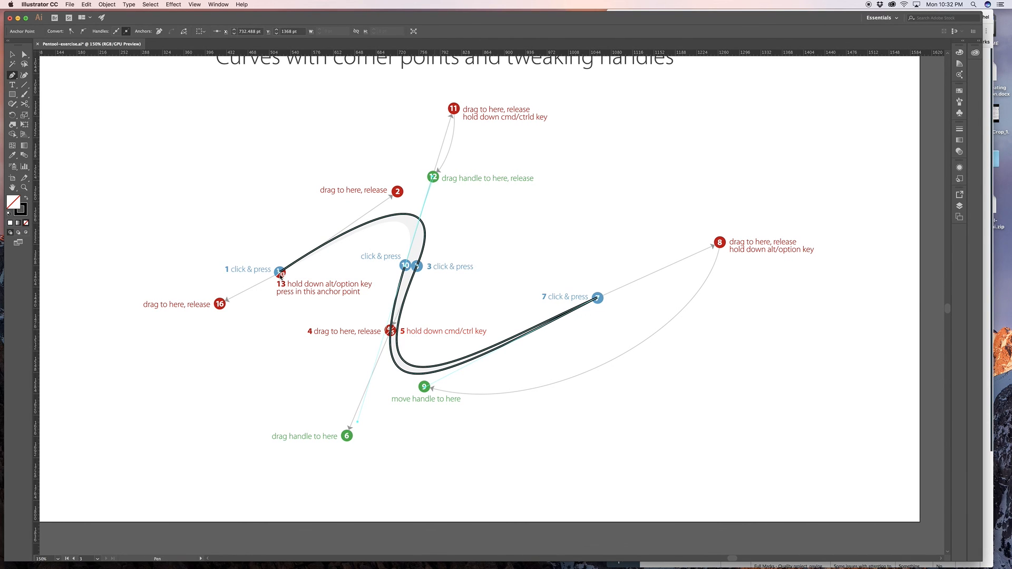
pyautogui.click(281, 272)
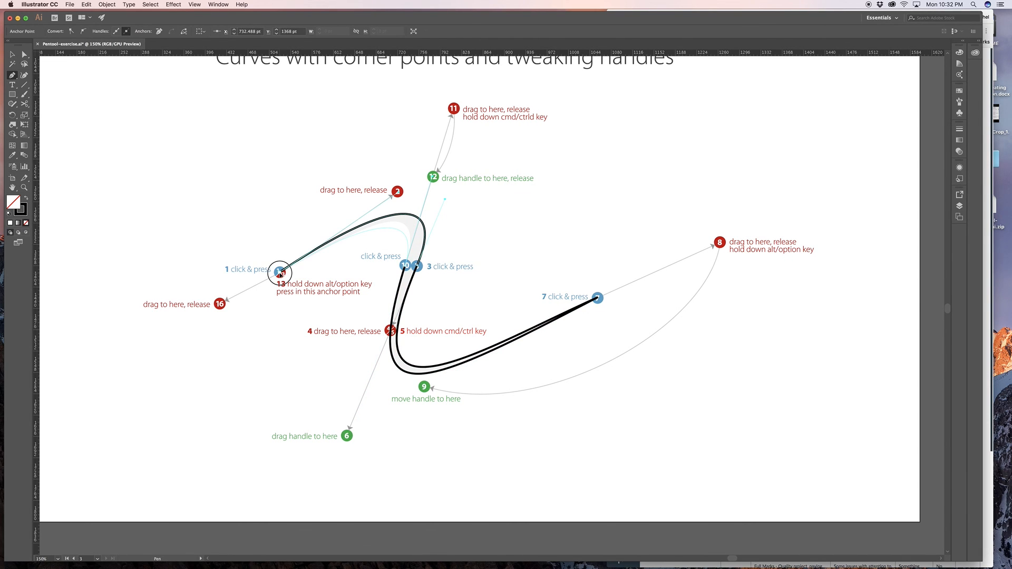
pyautogui.moveTo(280, 272); pyautogui.dragTo(221, 304)
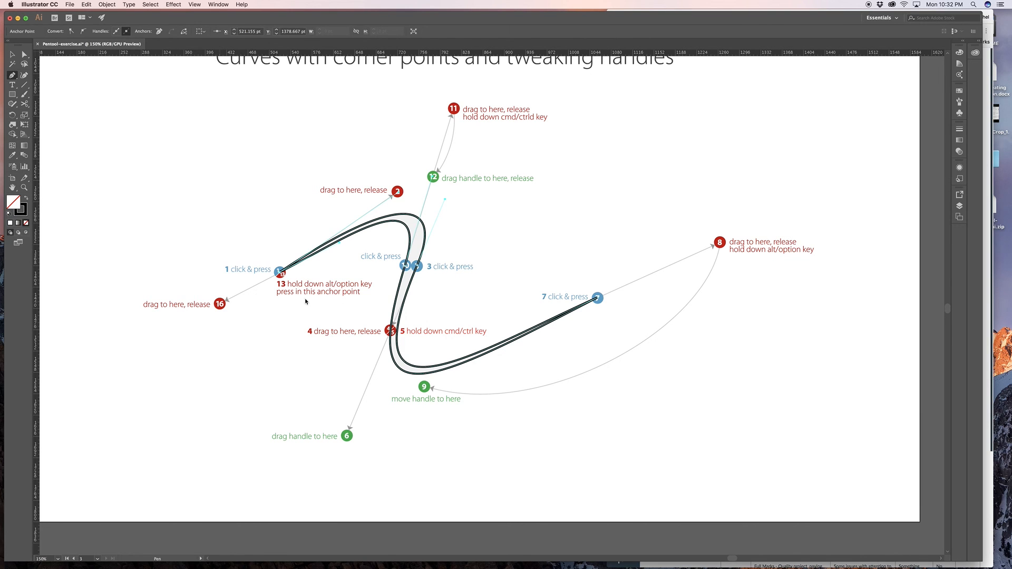
pyautogui.hscroll(-1, 760, 239)
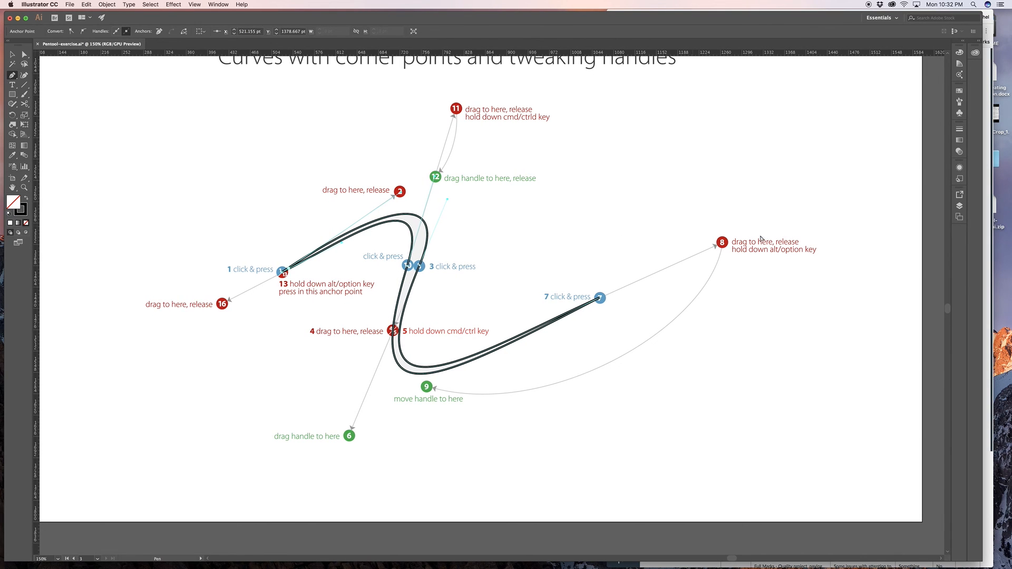
# - Switch to the Selection tool and examine the finished exercises across the artboards at 50% zoom
pyautogui.press('super+minus')
pyautogui.press('super+minus')
pyautogui.press('super+minus')
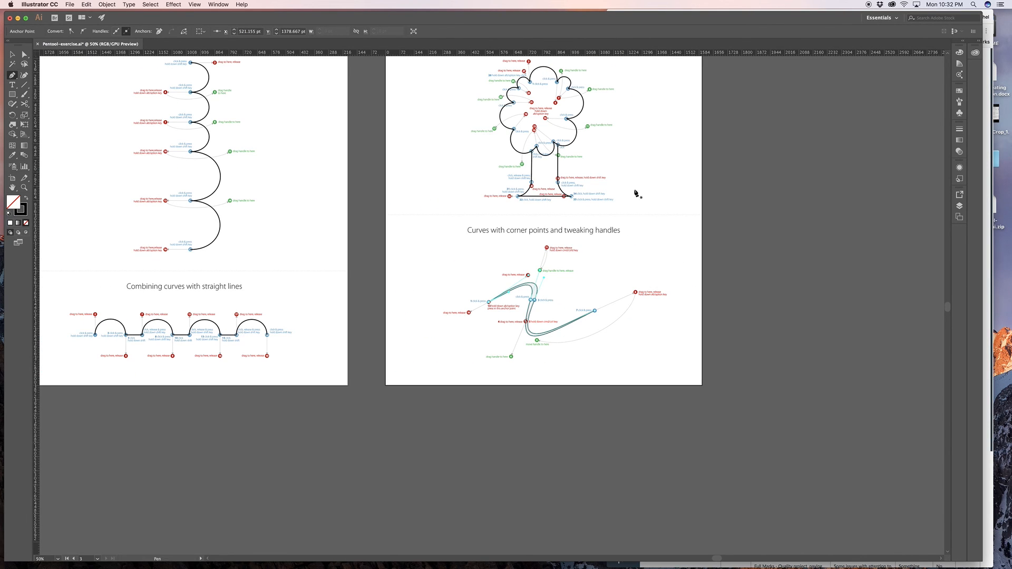
pyautogui.click(12, 54)
pyautogui.press('space')
pyautogui.moveTo(395, 177); pyautogui.dragTo(399, 336)
pyautogui.moveTo(391, 302); pyautogui.dragTo(503, 239)
pyautogui.moveTo(293, 278); pyautogui.dragTo(178, 272)
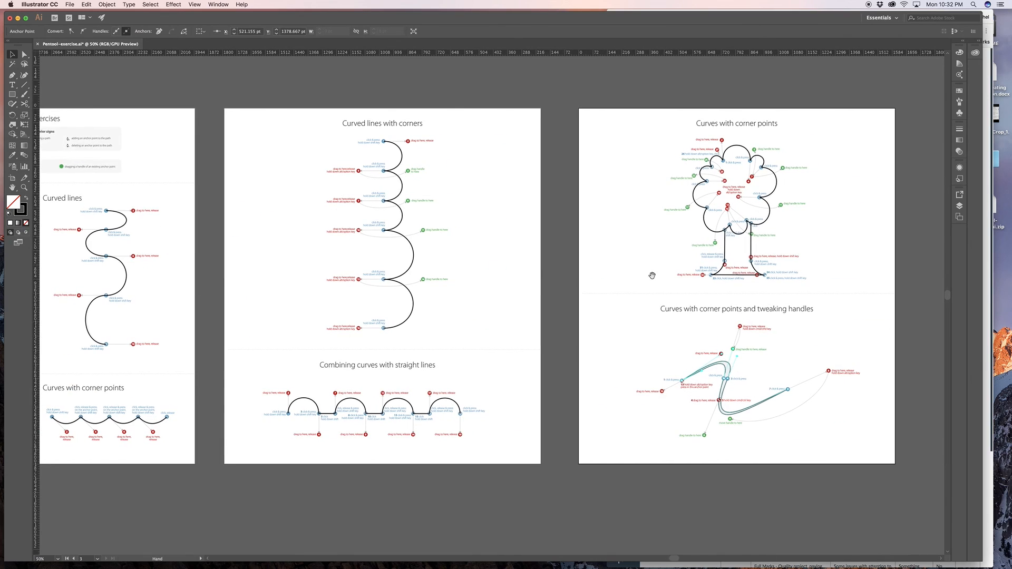
pyautogui.moveTo(652, 275); pyautogui.dragTo(603, 273)
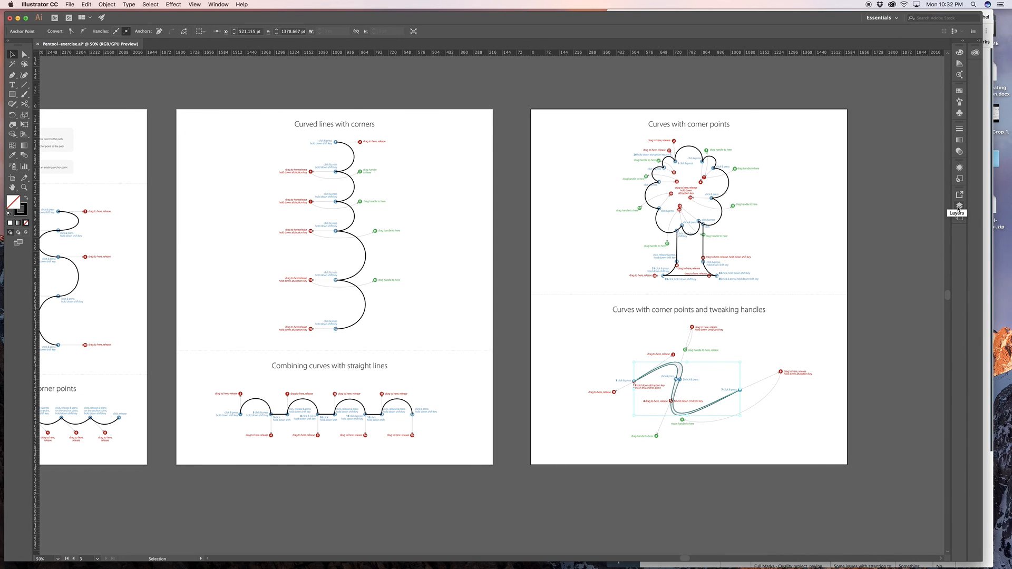
# - Hide the template layer and deselect the path so only the traced lines on the artboards can be reviewed
pyautogui.click(960, 207)
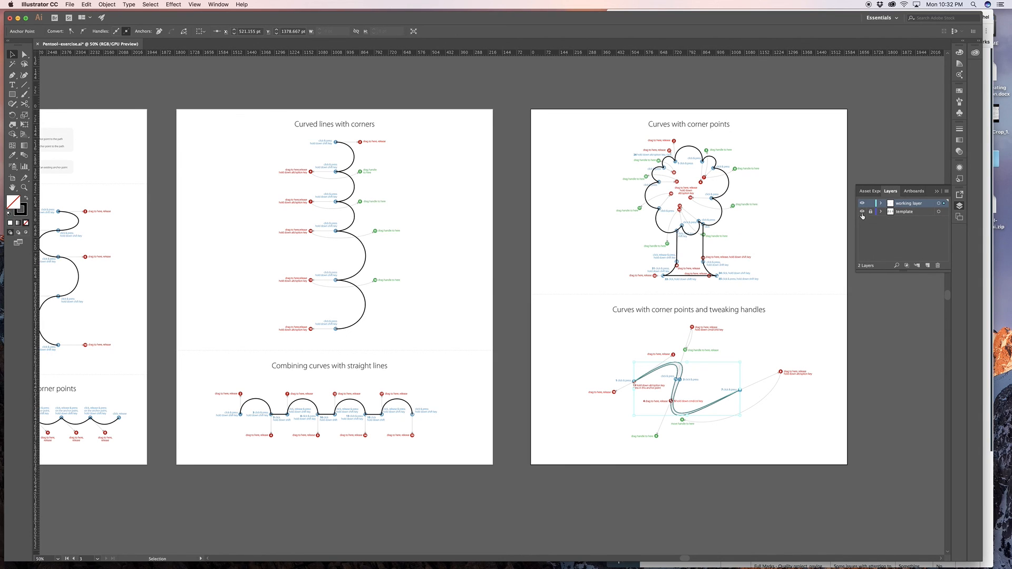
pyautogui.click(862, 211)
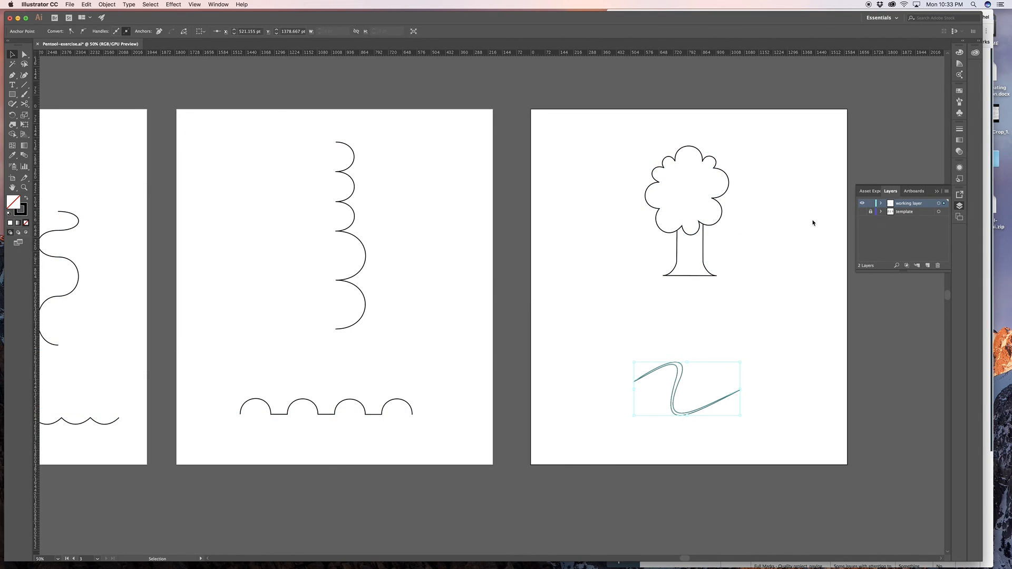
pyautogui.click(812, 221)
pyautogui.moveTo(465, 261); pyautogui.dragTo(659, 263)
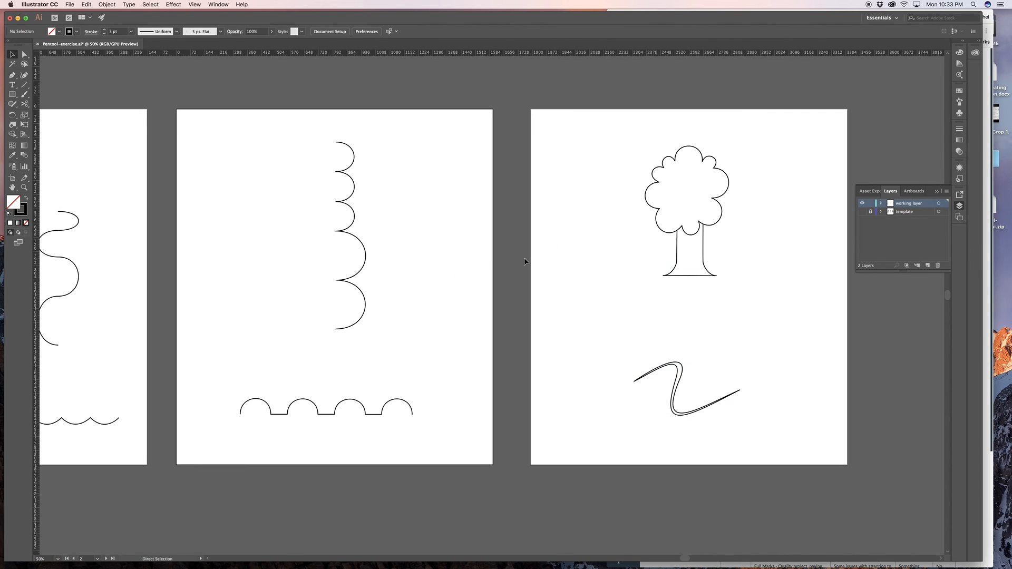
pyautogui.press('space')
pyautogui.moveTo(456, 243); pyautogui.dragTo(516, 252)
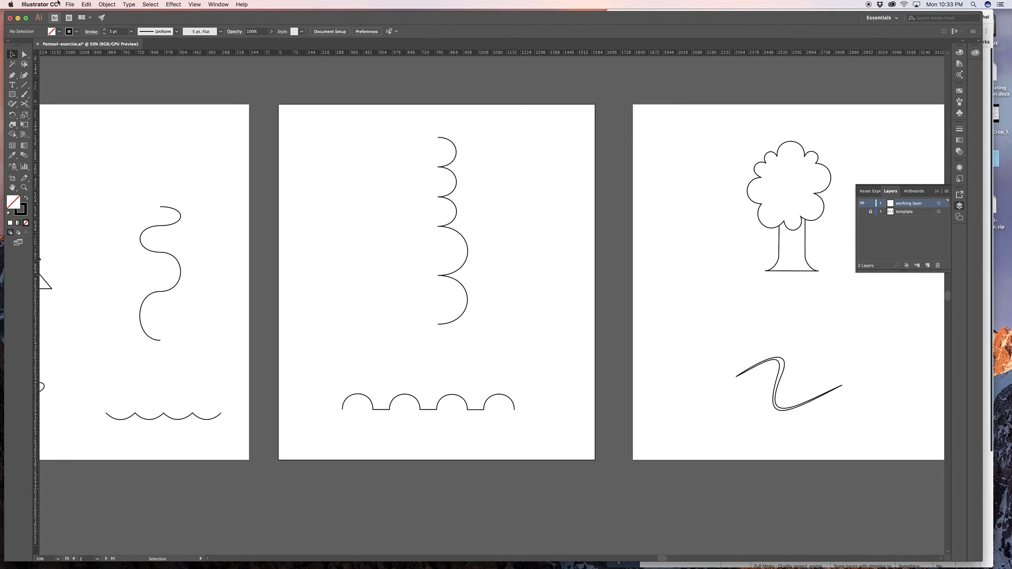
# - Save the document under a new name in Adobe Illustrator format on the Desktop, adding the student's first name and an underscore before Pentool-exercise.ai
pyautogui.click(70, 4)
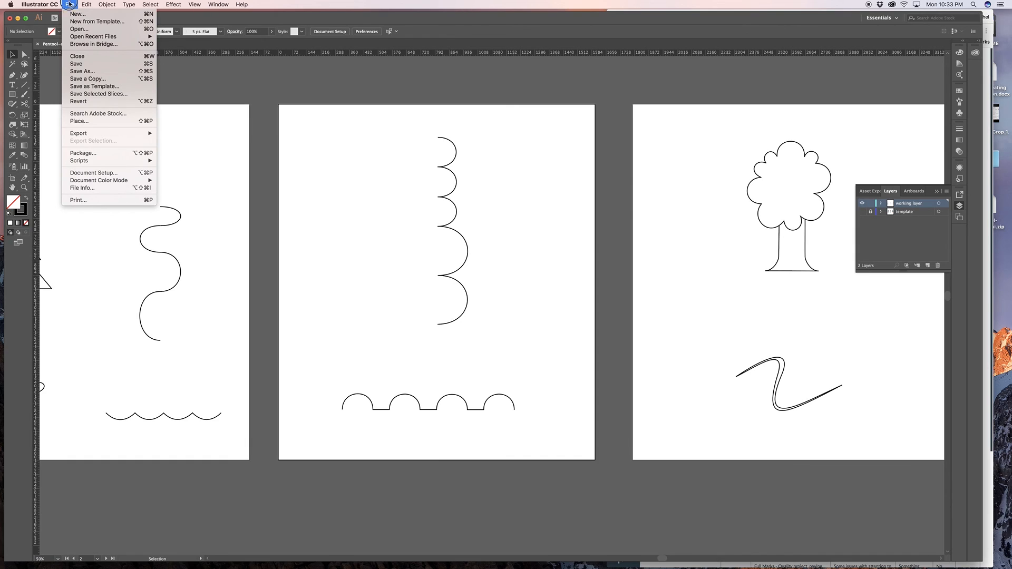
pyautogui.click(104, 70)
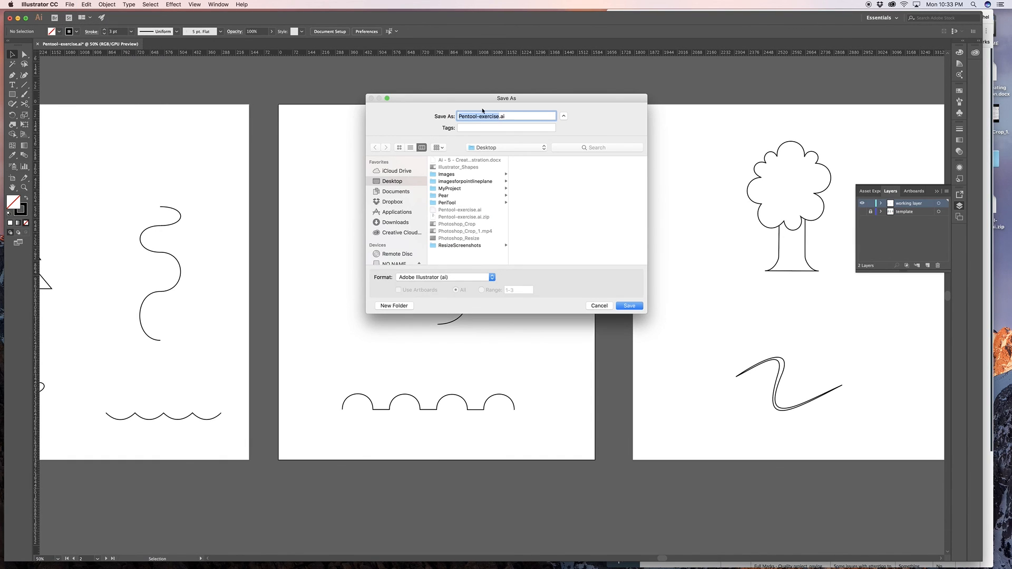
pyautogui.click(460, 116)
pyautogui.write('Rachel_')
pyautogui.click(624, 306)
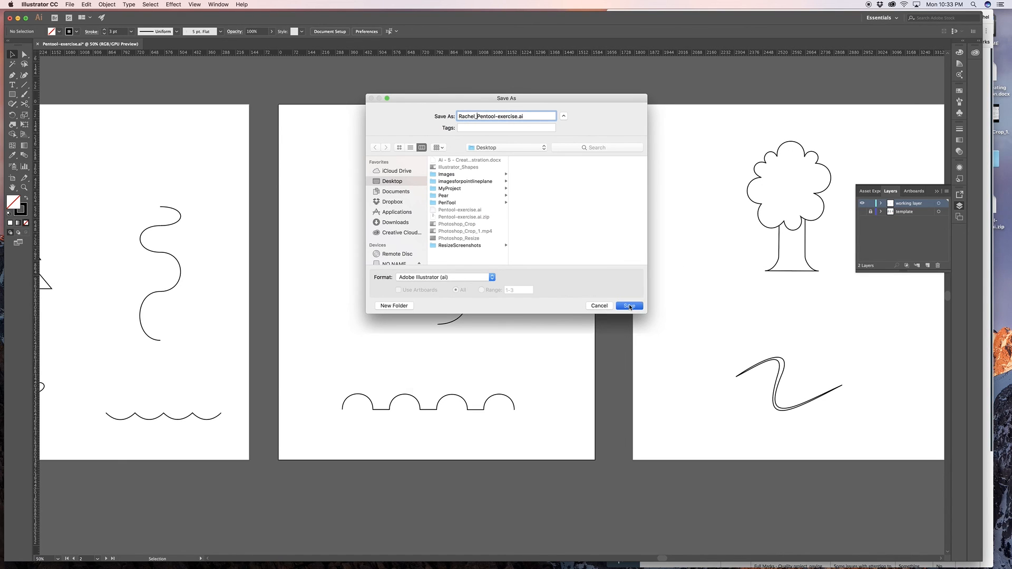
pyautogui.click(602, 404)
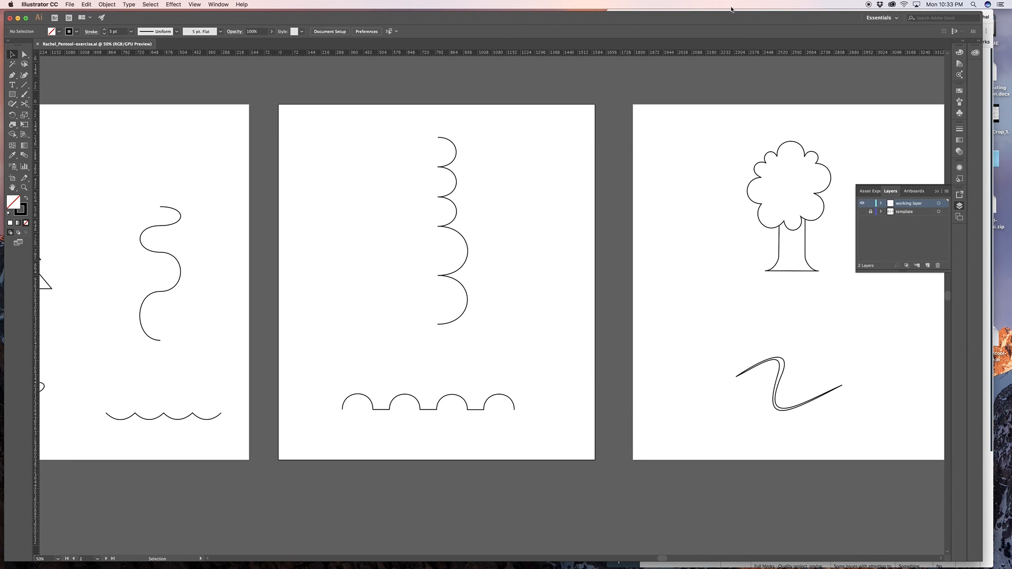
# - Switch to the Chrome assignment page and read the instructions for Exercise 2: Mixed Shapes
pyautogui.moveTo(834, 19); pyautogui.dragTo(819, 60)
pyautogui.click(801, 15)
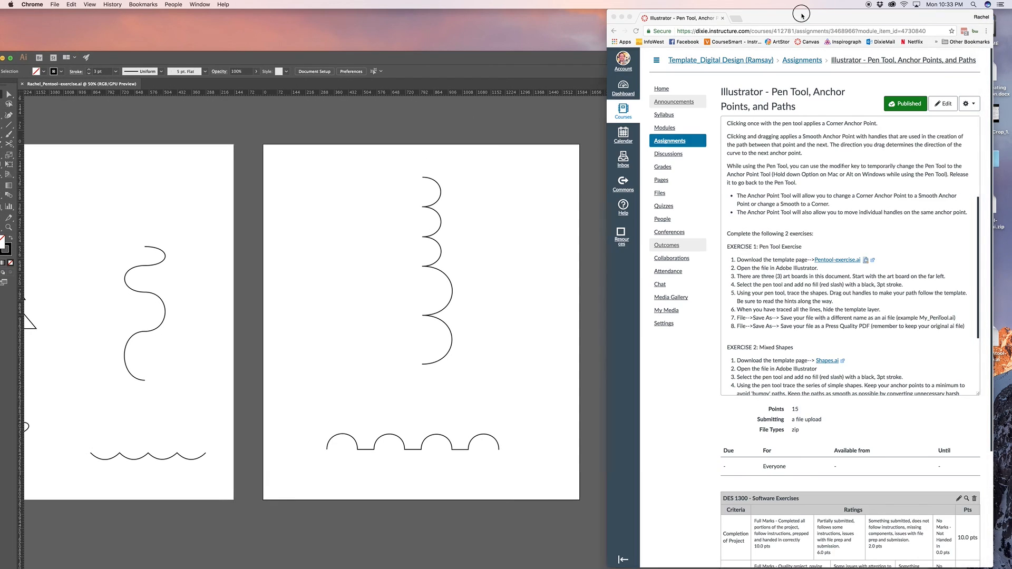
pyautogui.scroll(-5, 857, 352)
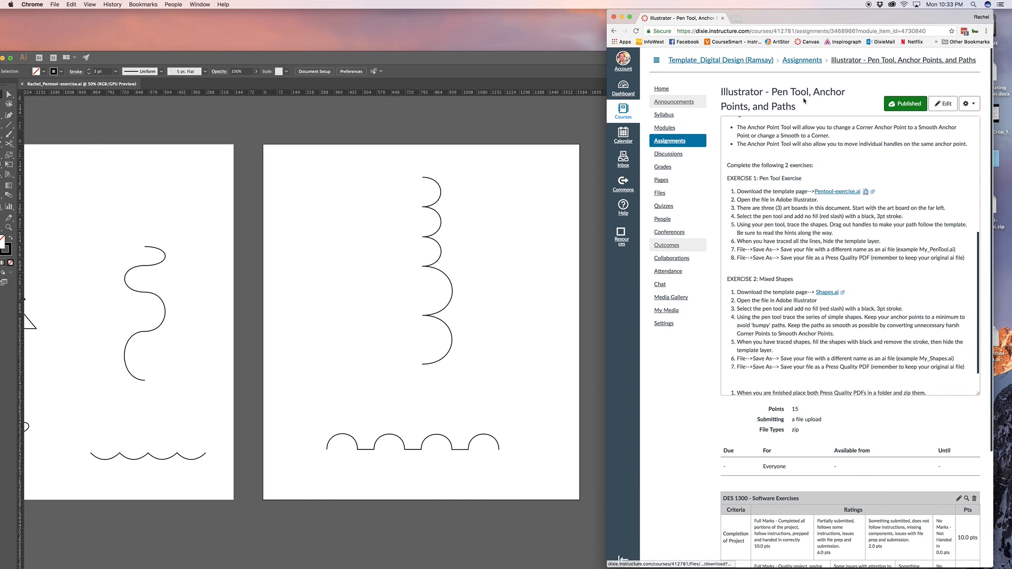
# - Uncover the desktop, open Shapes.ai from the PenTool folder, and move the Illustrator window back up to examine the template shapes
pyautogui.moveTo(765, 24); pyautogui.dragTo(665, 150)
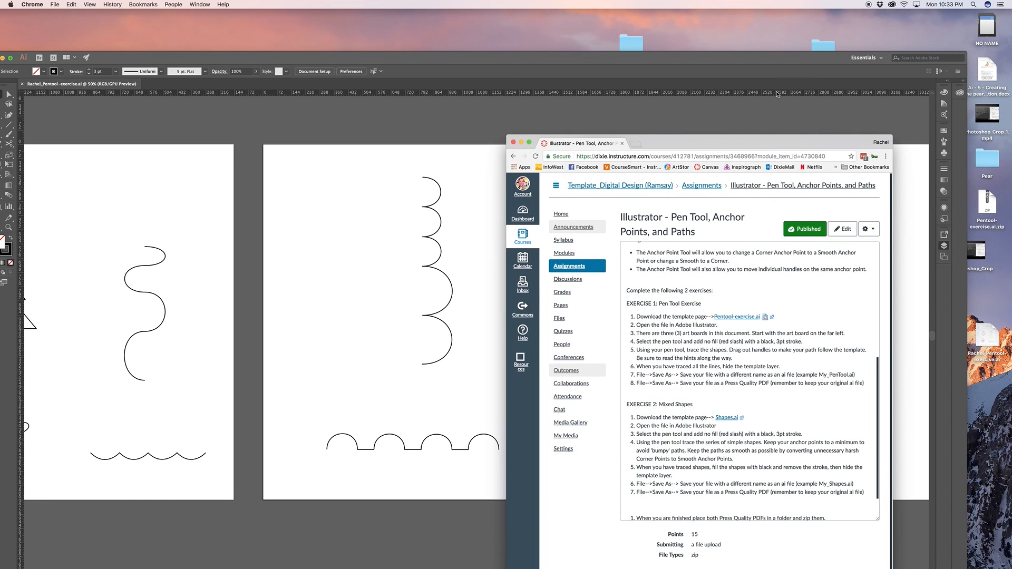
pyautogui.moveTo(772, 64); pyautogui.dragTo(730, 202)
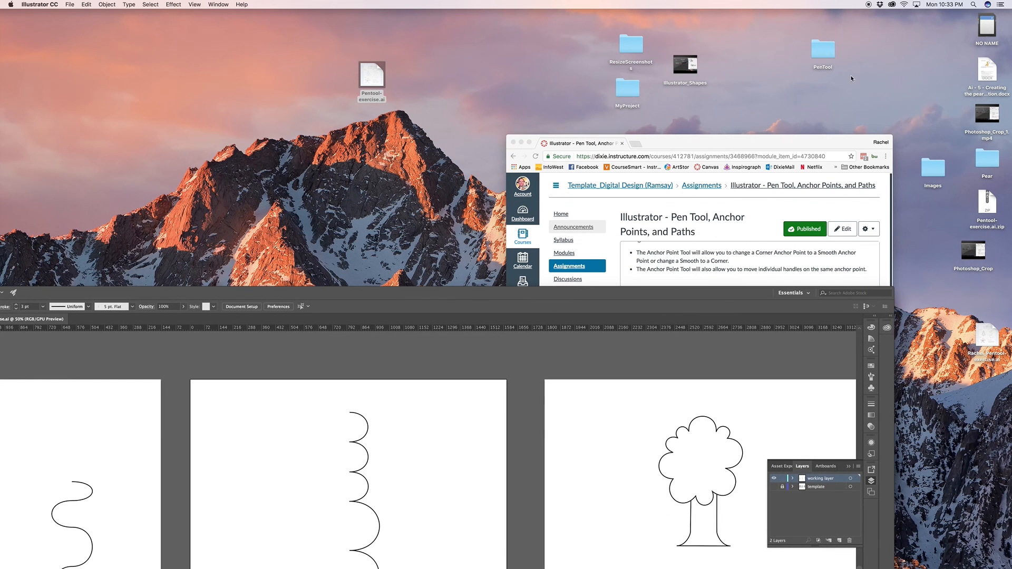
pyautogui.click(823, 50)
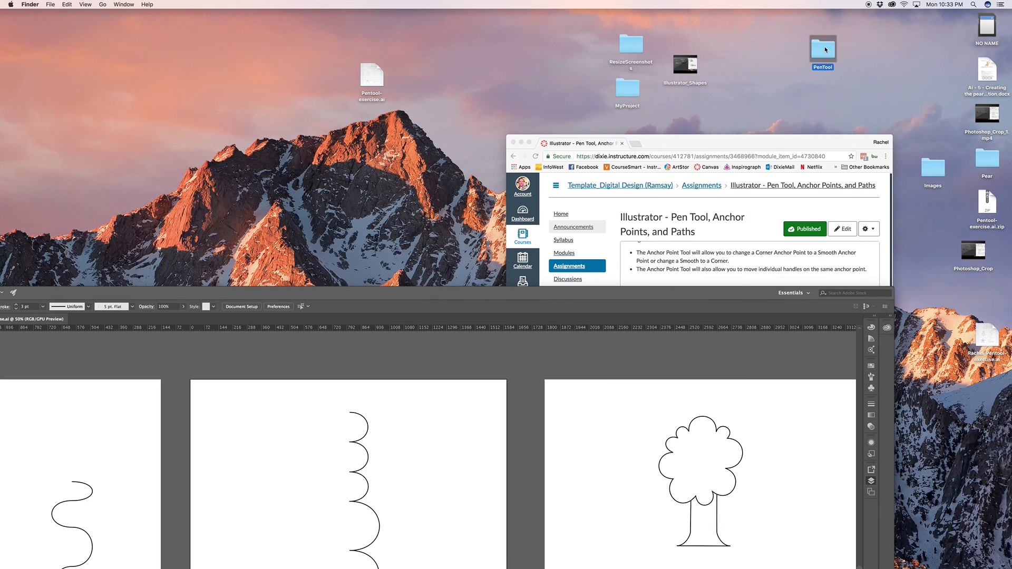
pyautogui.doubleClick(825, 50)
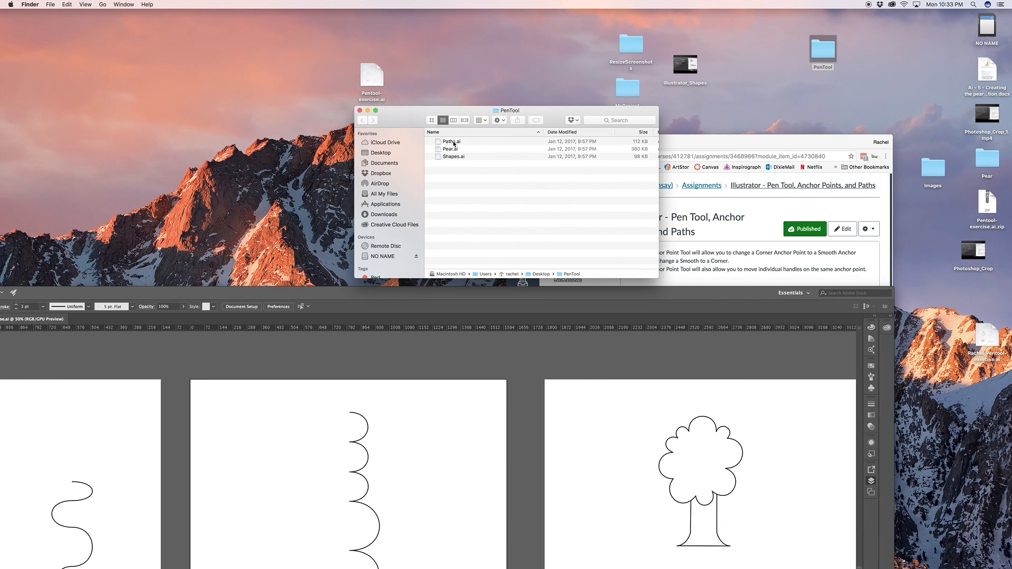
pyautogui.doubleClick(451, 157)
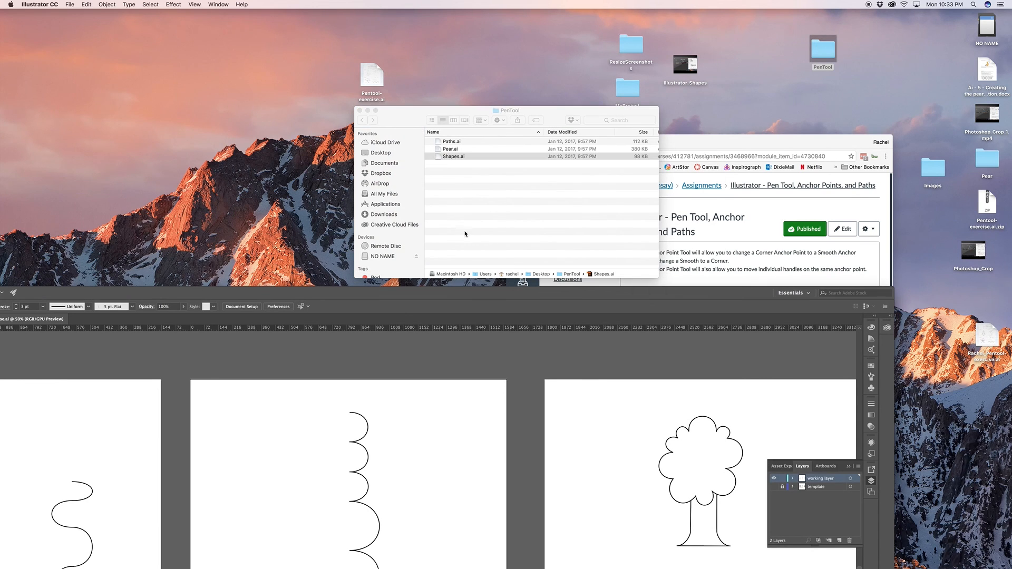
pyautogui.moveTo(473, 298); pyautogui.dragTo(545, 12)
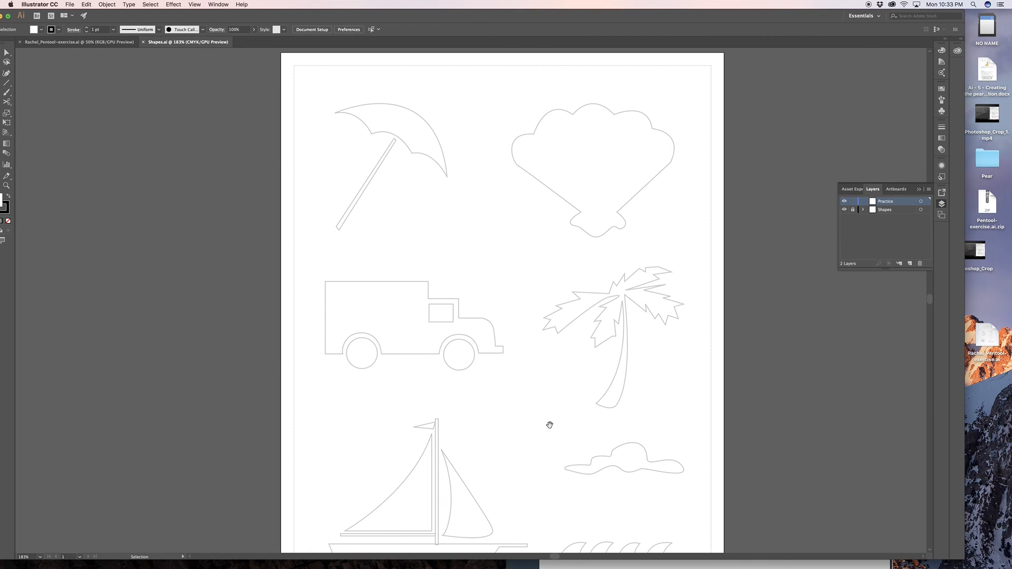
pyautogui.moveTo(548, 423); pyautogui.dragTo(537, 362)
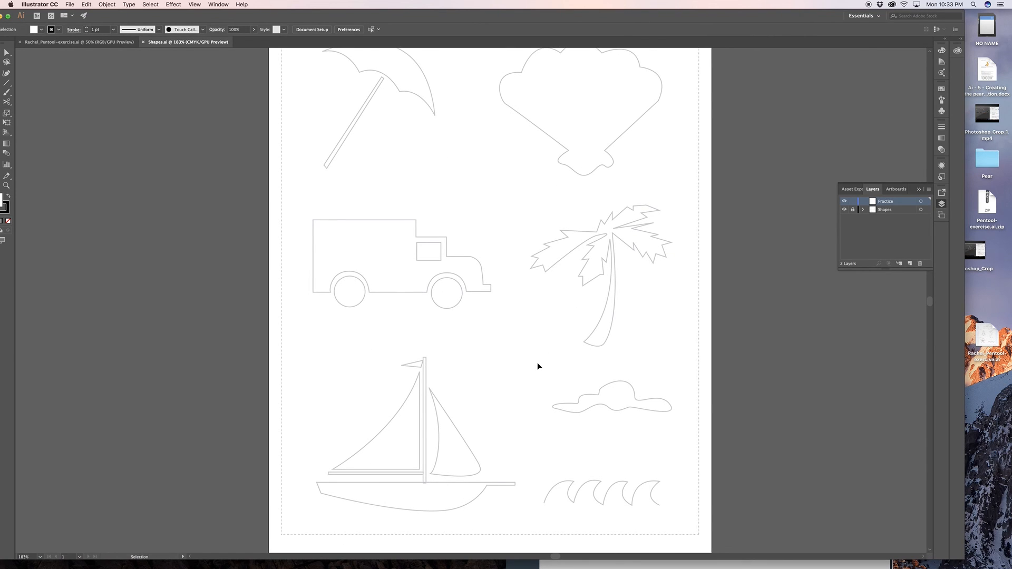